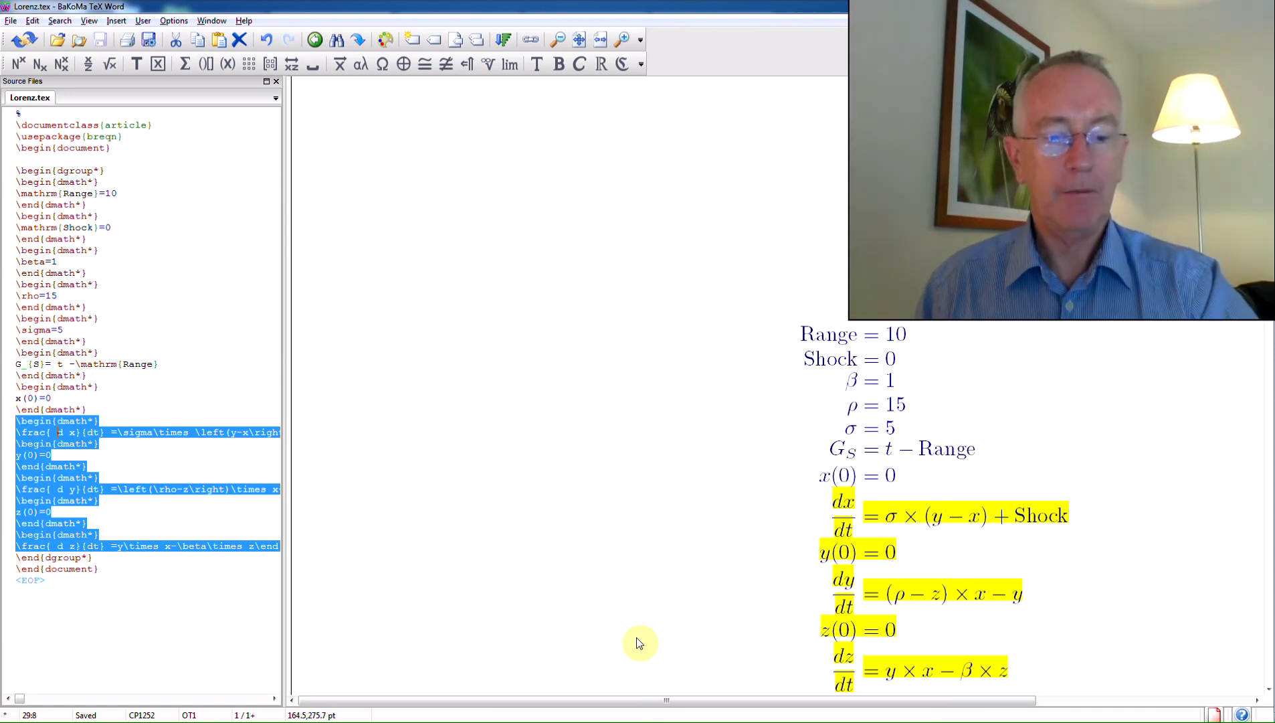
# Open and dismiss the Start menu, leaving the empty Minsky window over the Lorenz document.
pyautogui.moveTo(1267, 414)
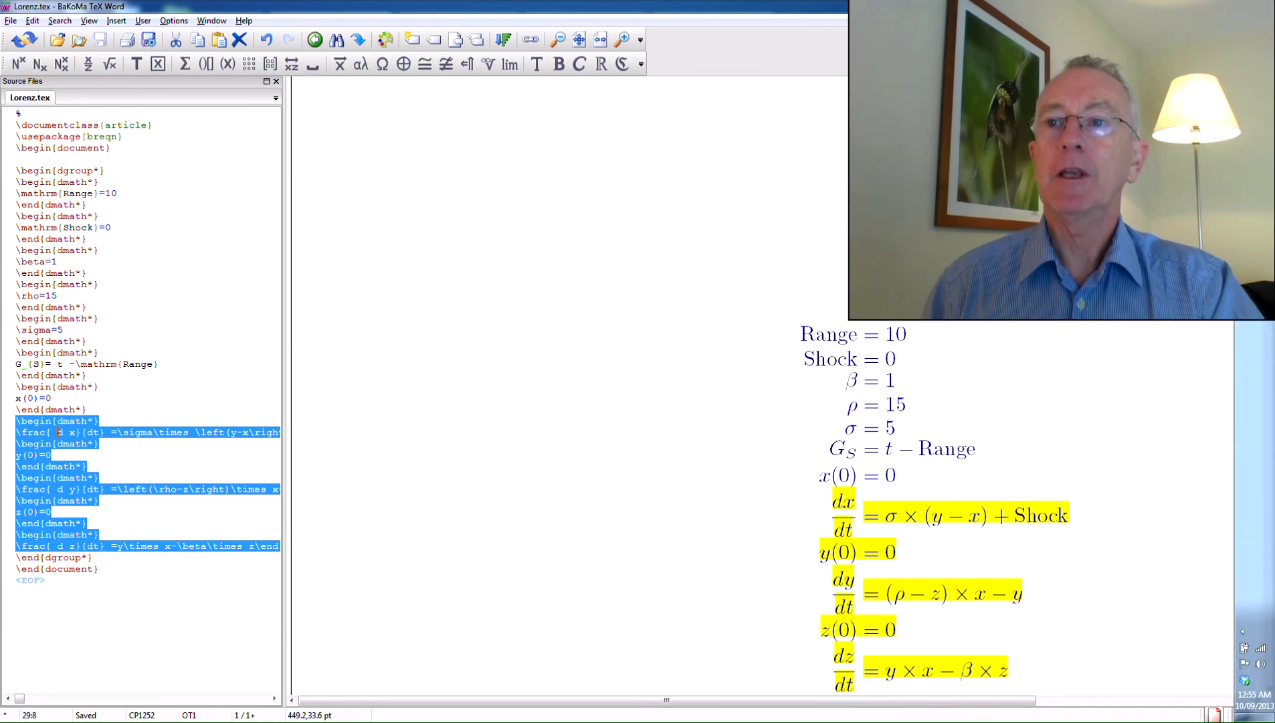
pyautogui.press('super')
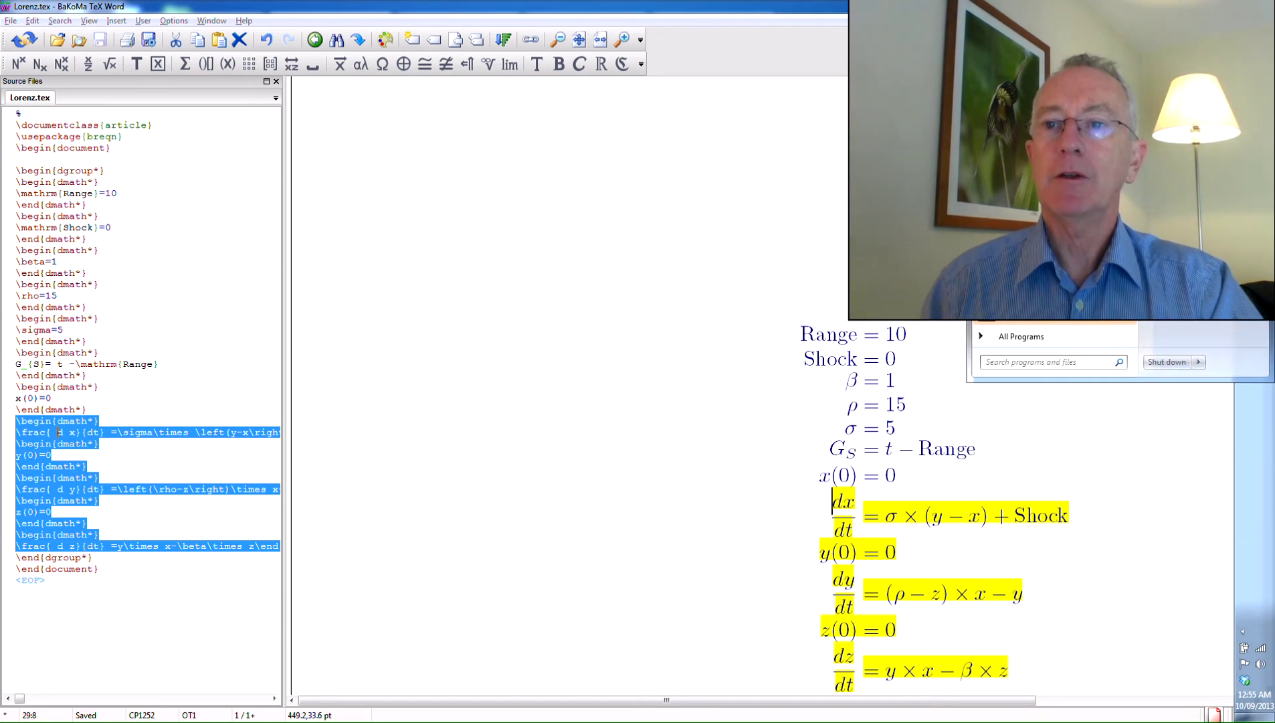
pyautogui.press('Escape')
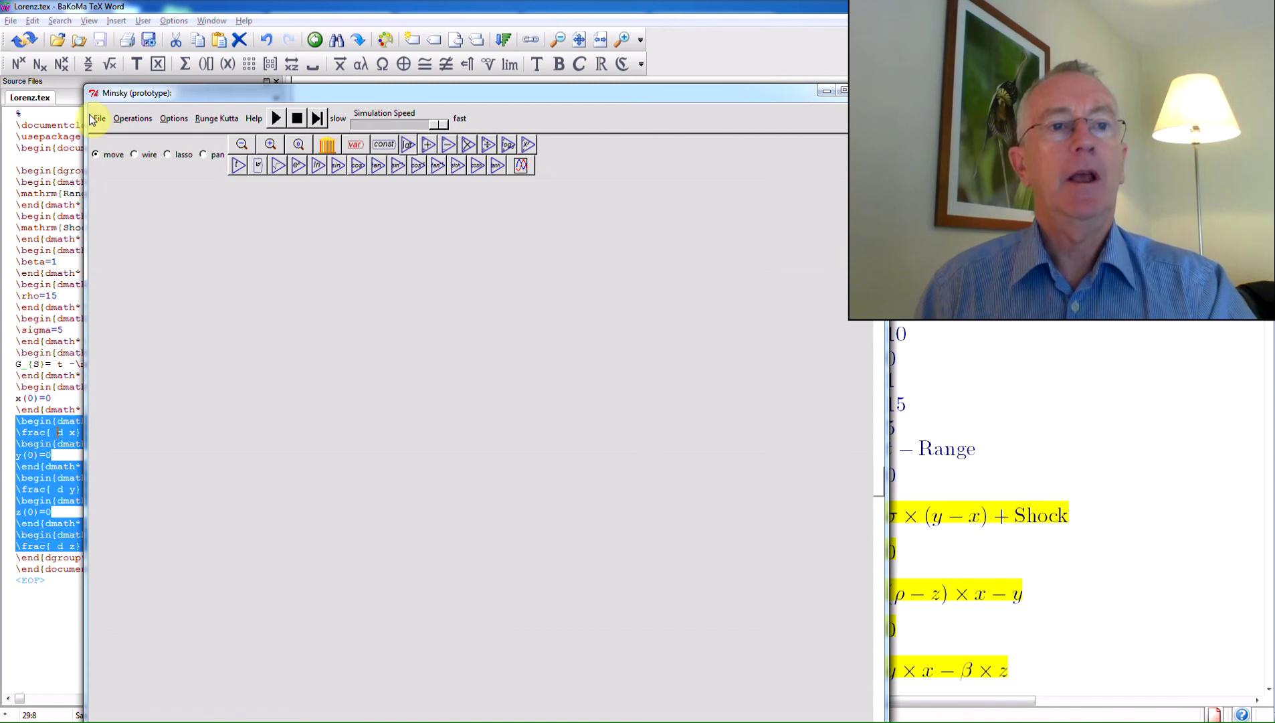
# Move Minsky to the top-left and start recording the session as LorenzRecord.
pyautogui.moveTo(128, 97); pyautogui.dragTo(57, 22)
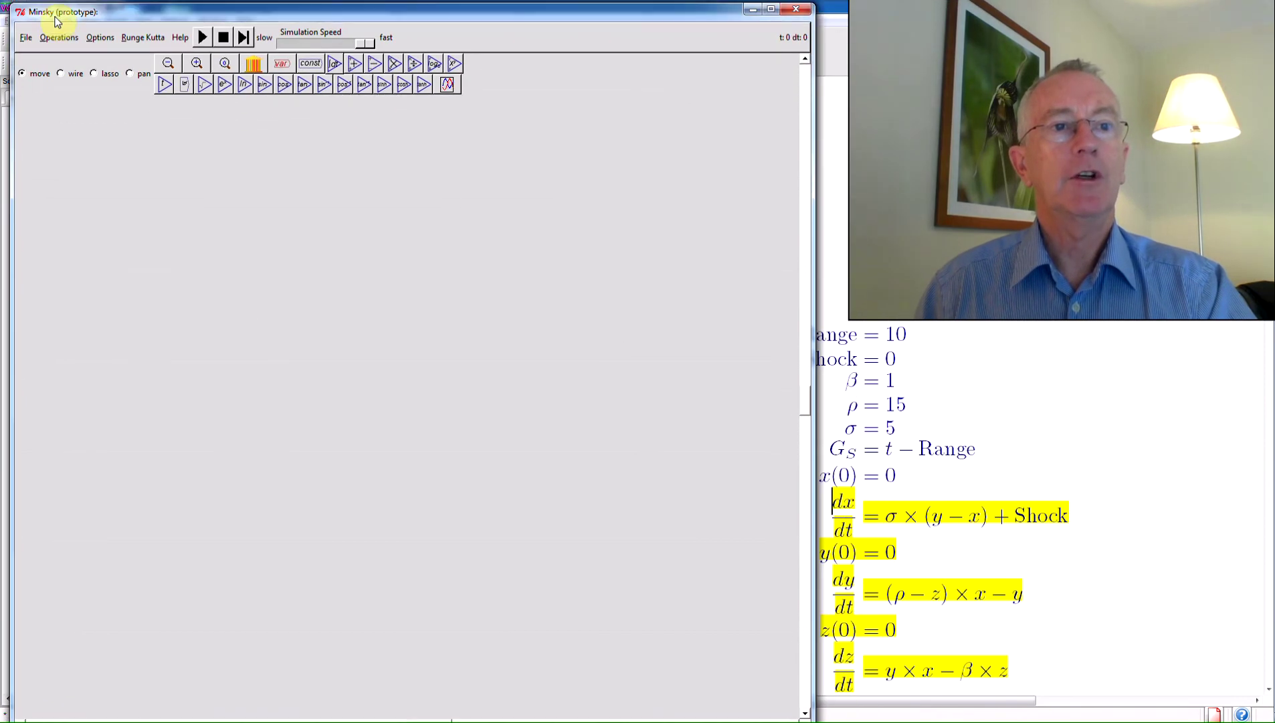
pyautogui.click(25, 37)
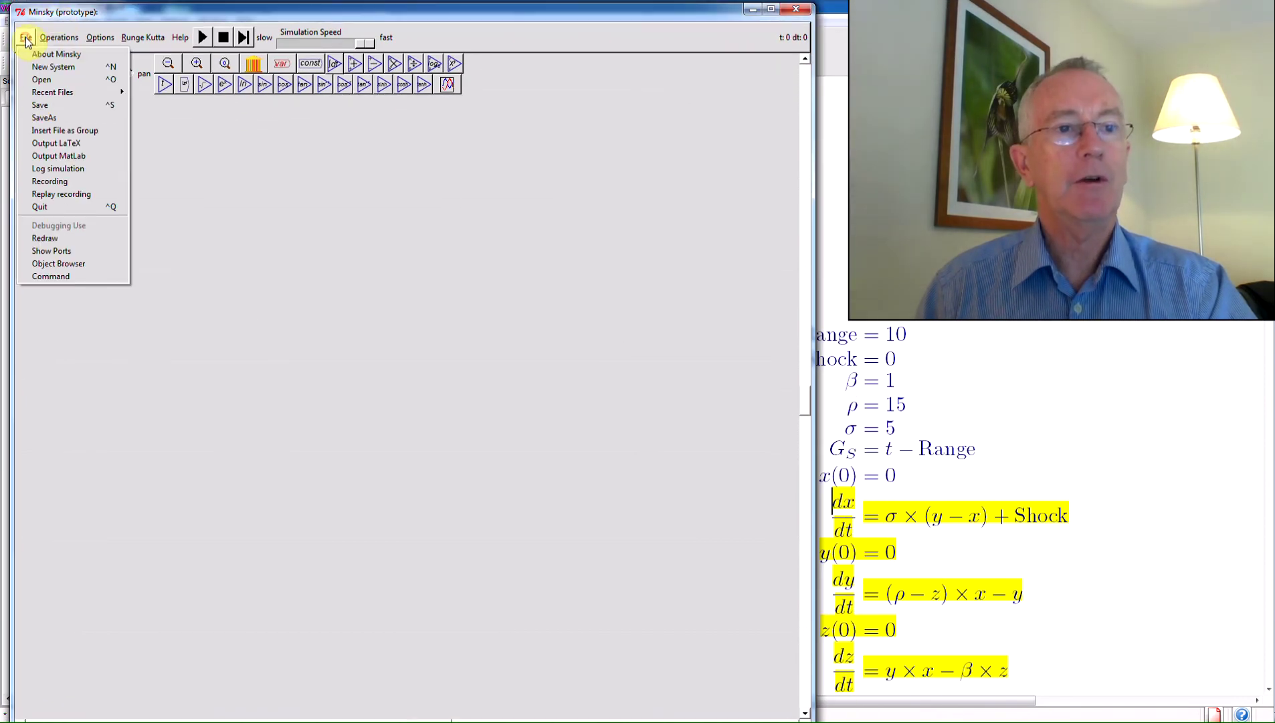
pyautogui.click(79, 180)
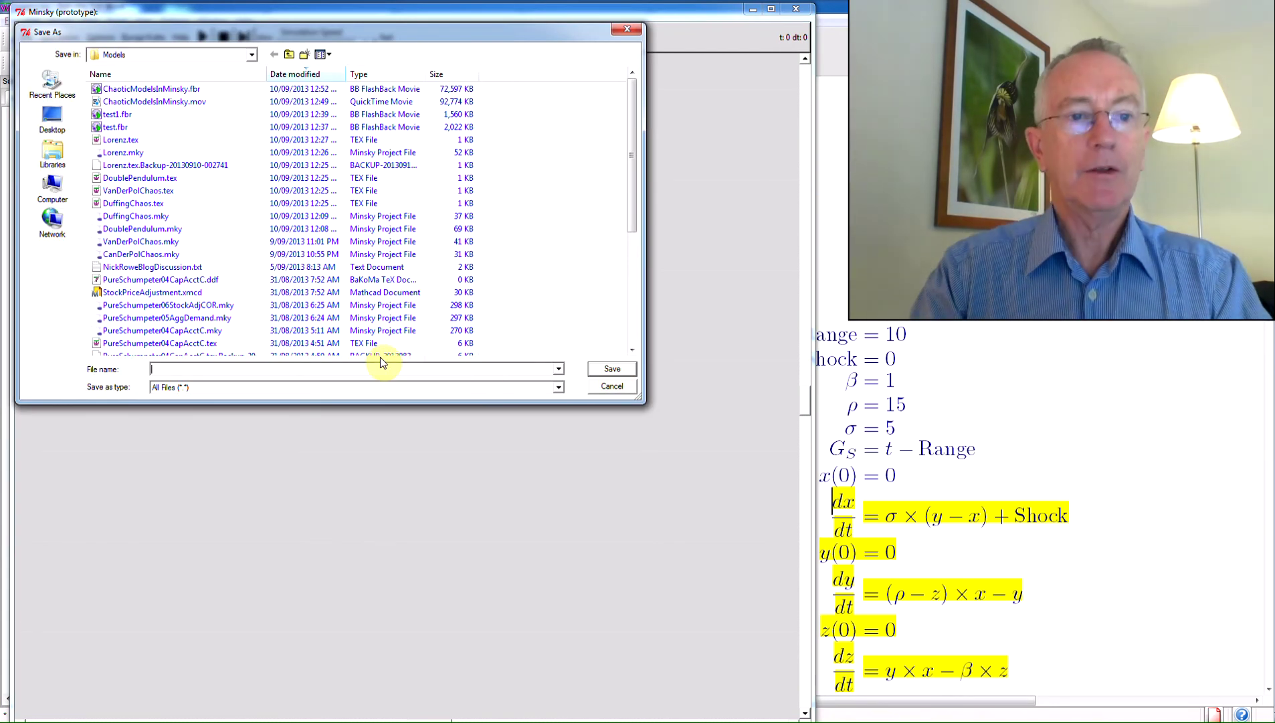
pyautogui.write('Re')
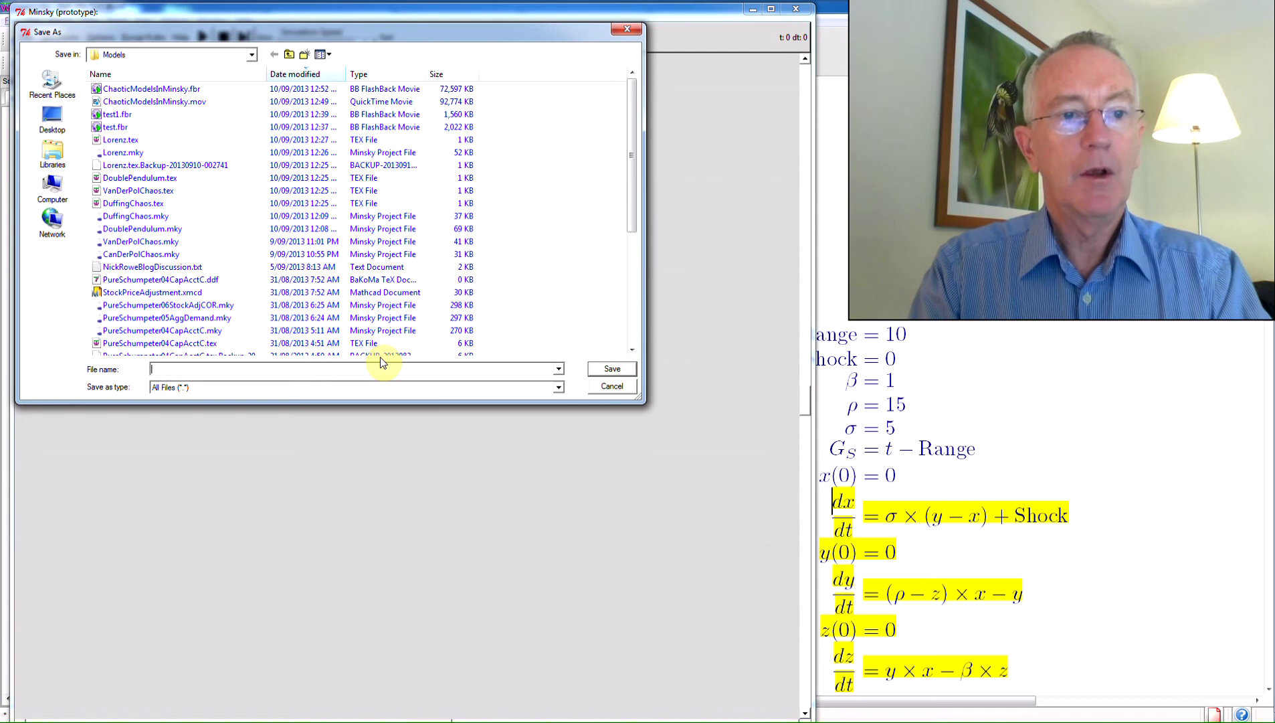
pyautogui.write('Lorenz')
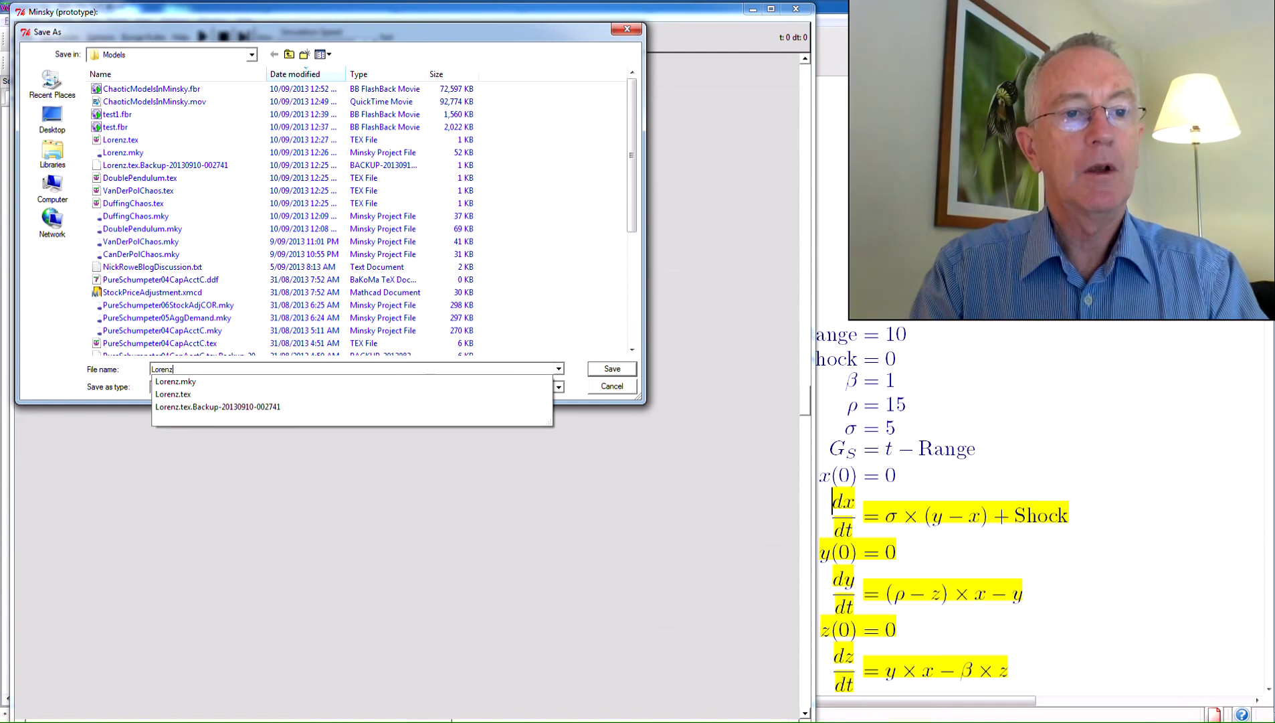
pyautogui.write('Record')
pyautogui.press('Return')
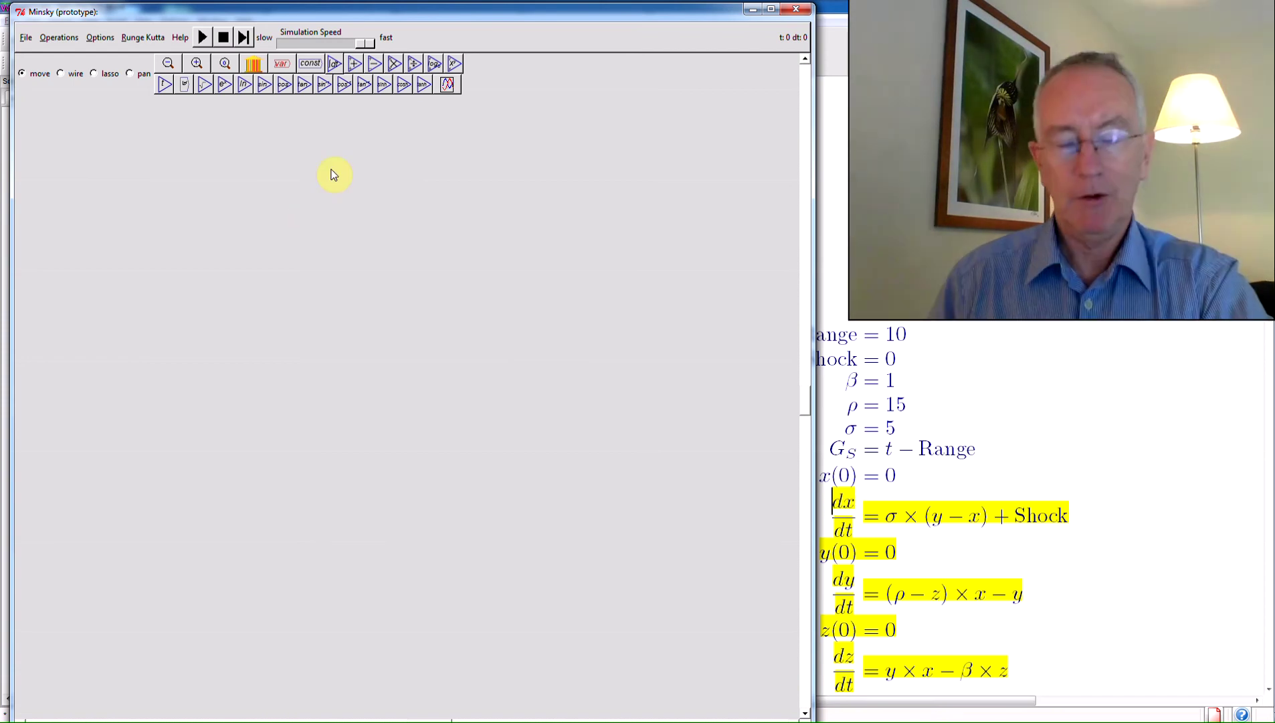
# Place an integral block and rename it x.
pyautogui.click(333, 67)
pyautogui.click(403, 276)
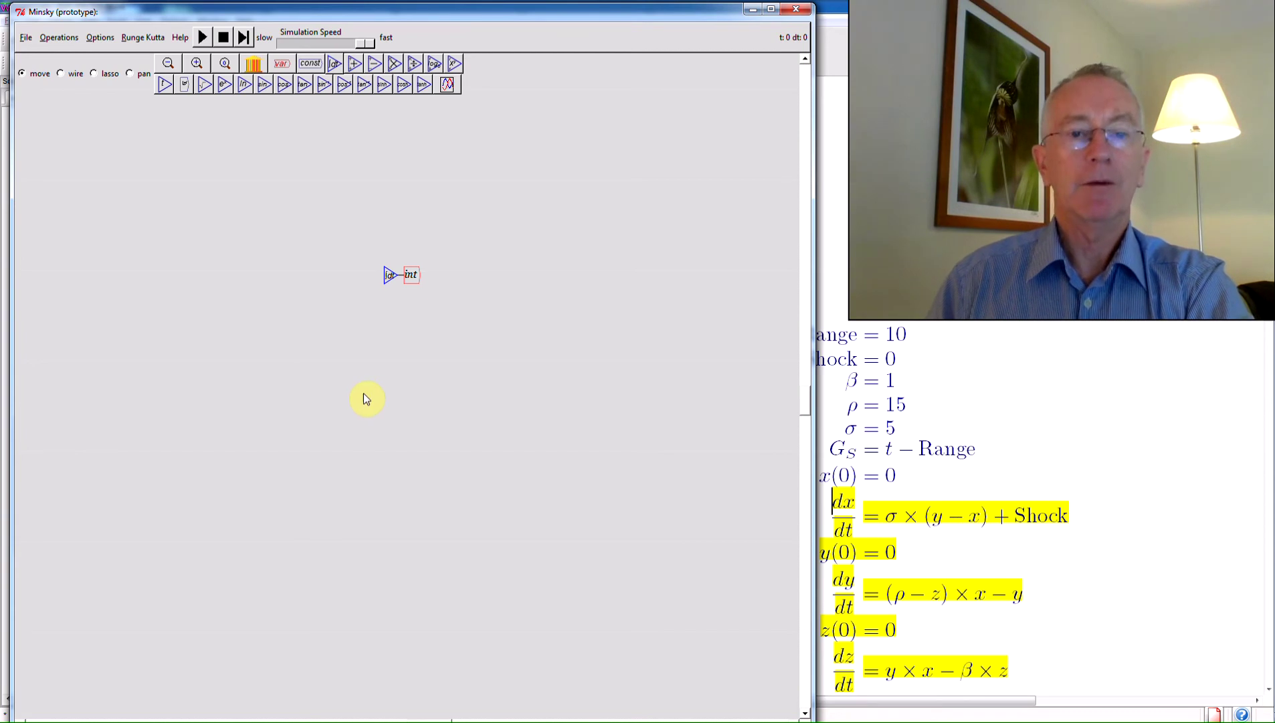
pyautogui.rightClick(413, 279)
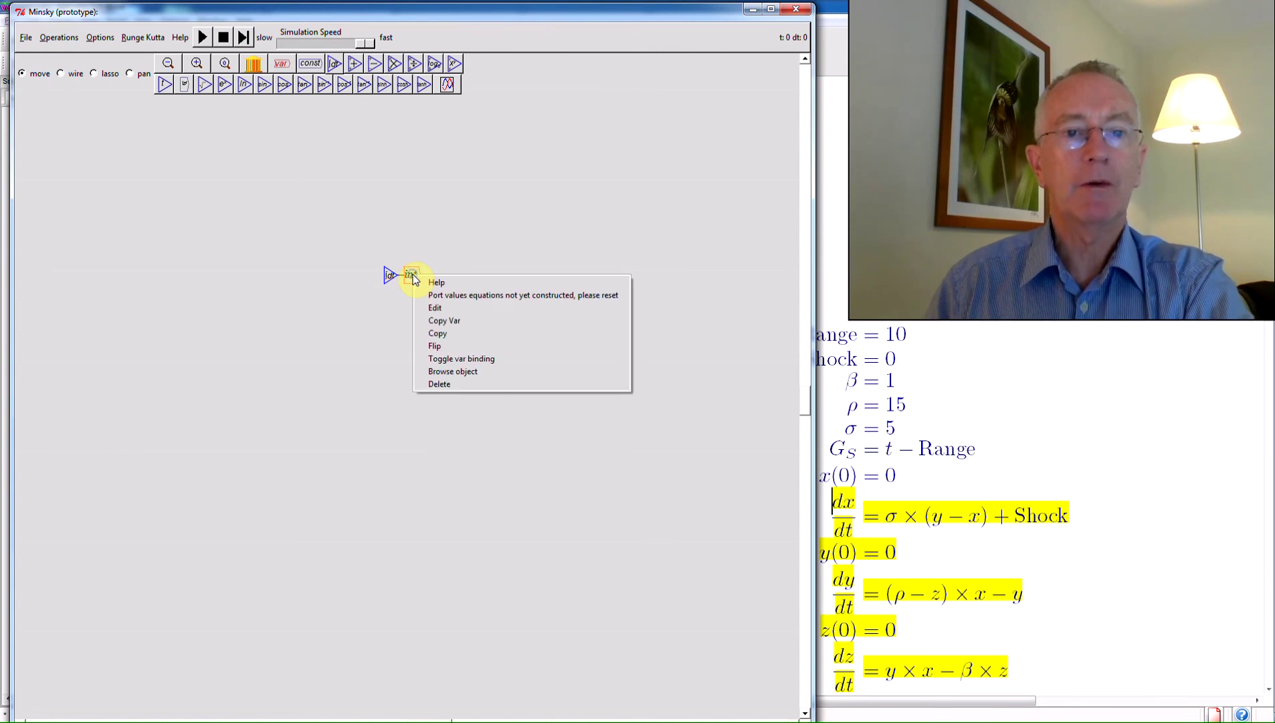
pyautogui.click(432, 310)
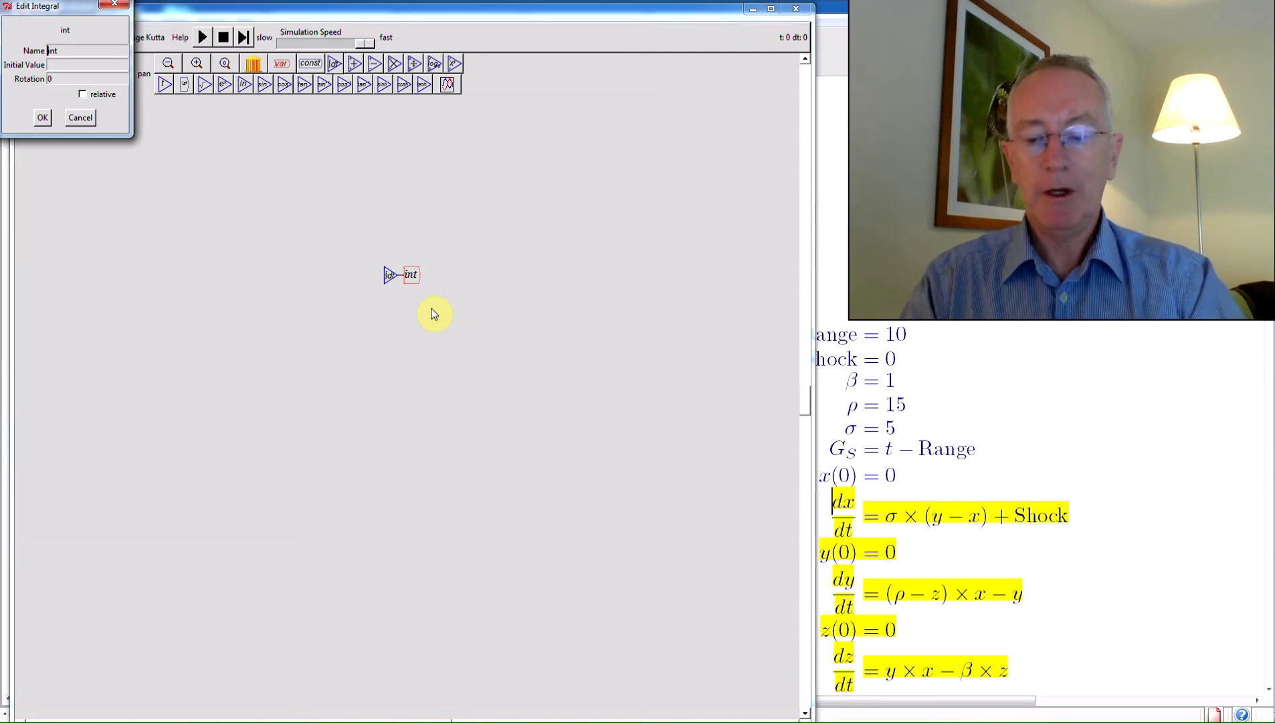
pyautogui.write('x')
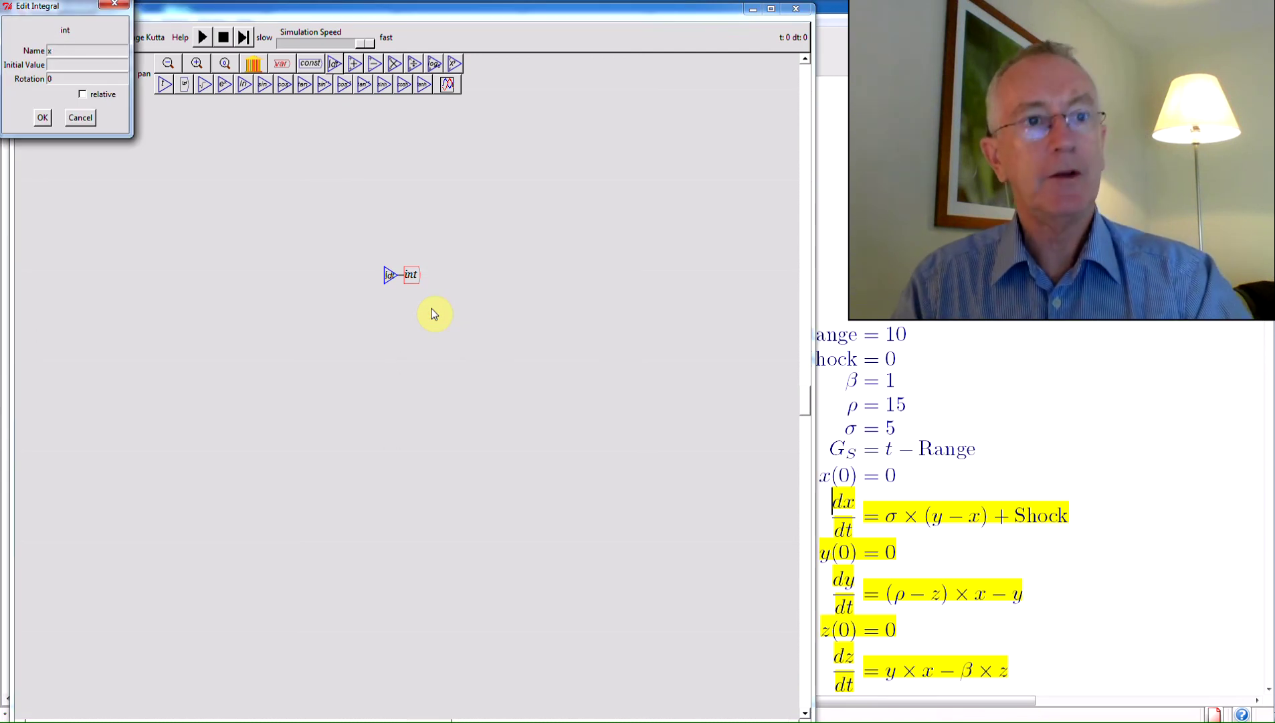
pyautogui.press('Return')
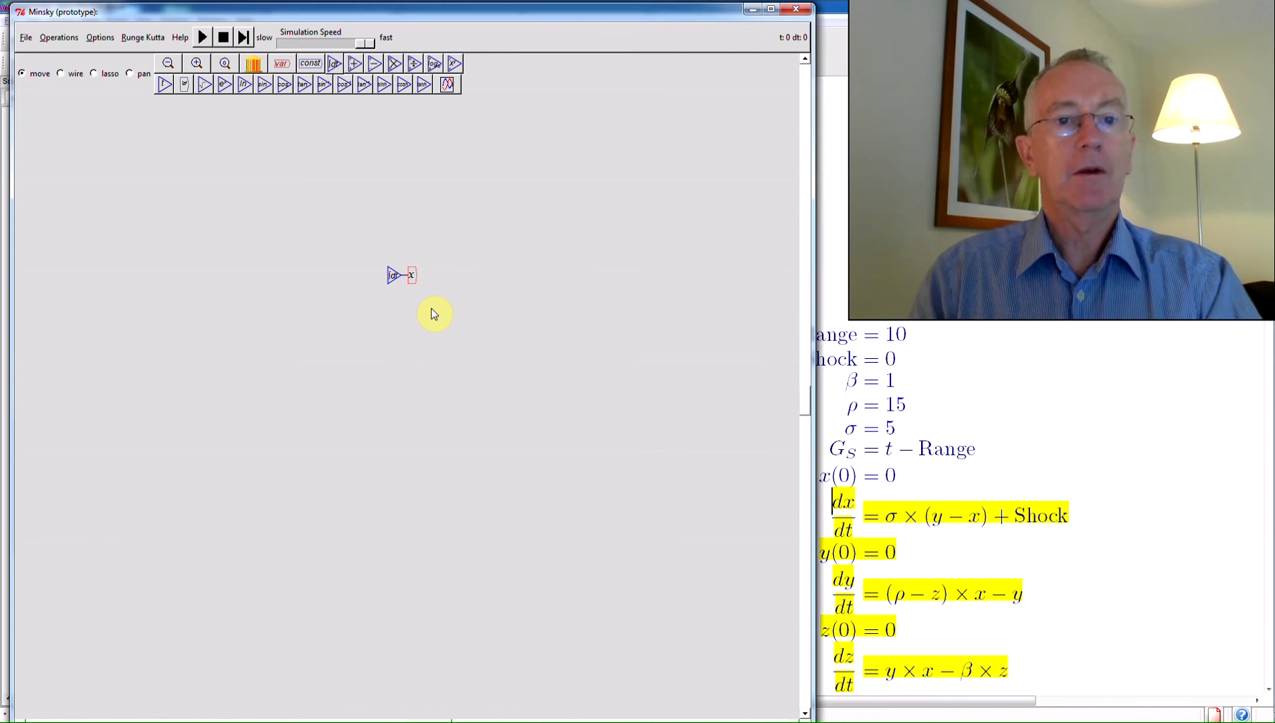
# Add a second integral below x and rename it y.
pyautogui.click(334, 63)
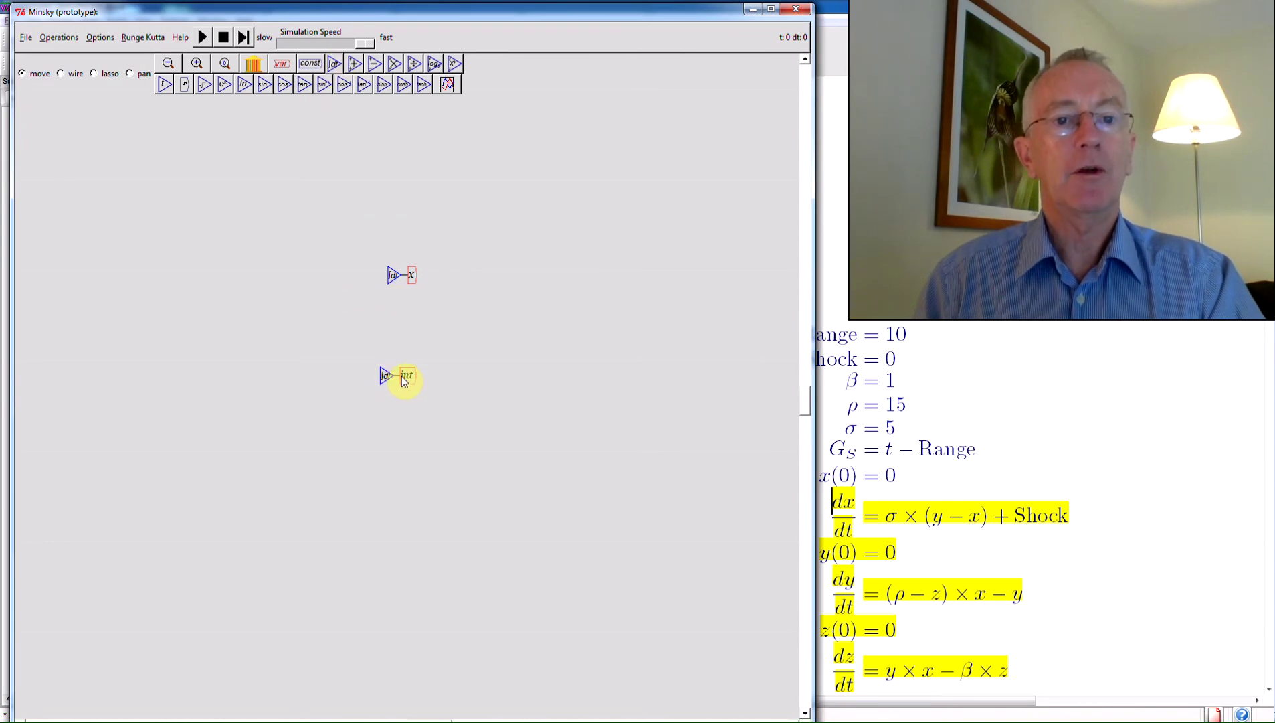
pyautogui.rightClick(407, 375)
pyautogui.click(424, 406)
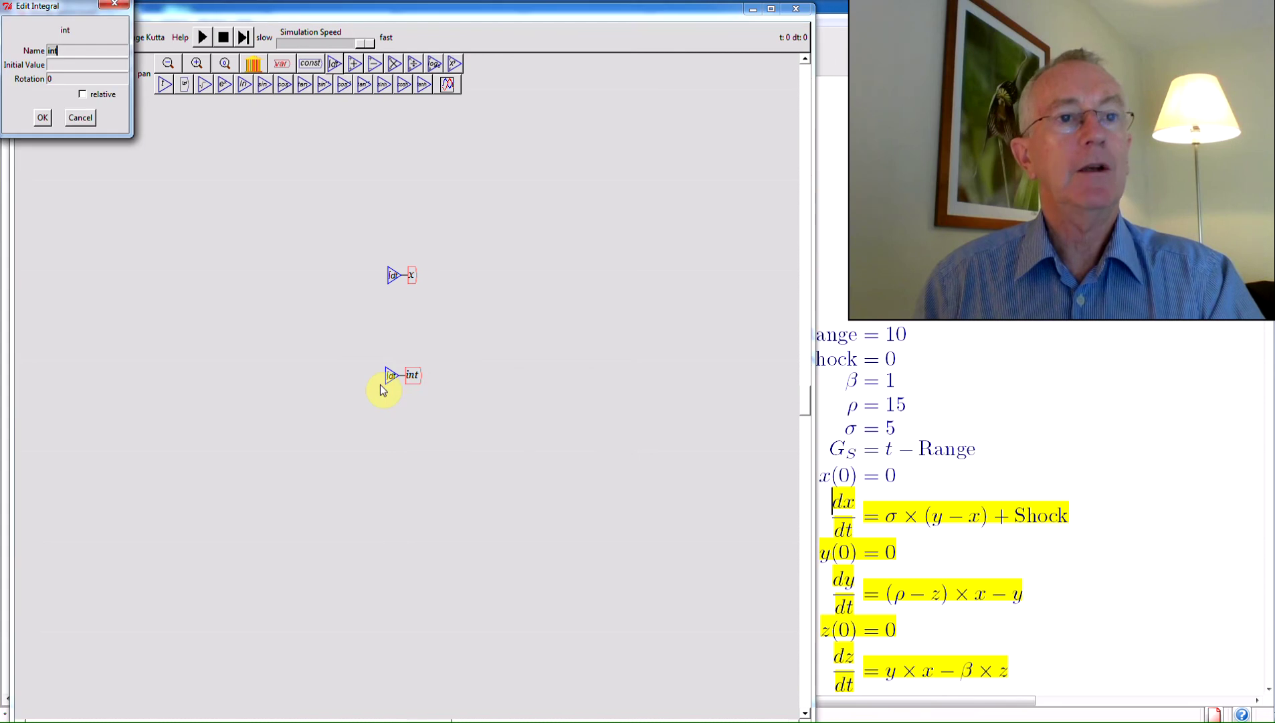
pyautogui.write('y')
pyautogui.press('Return')
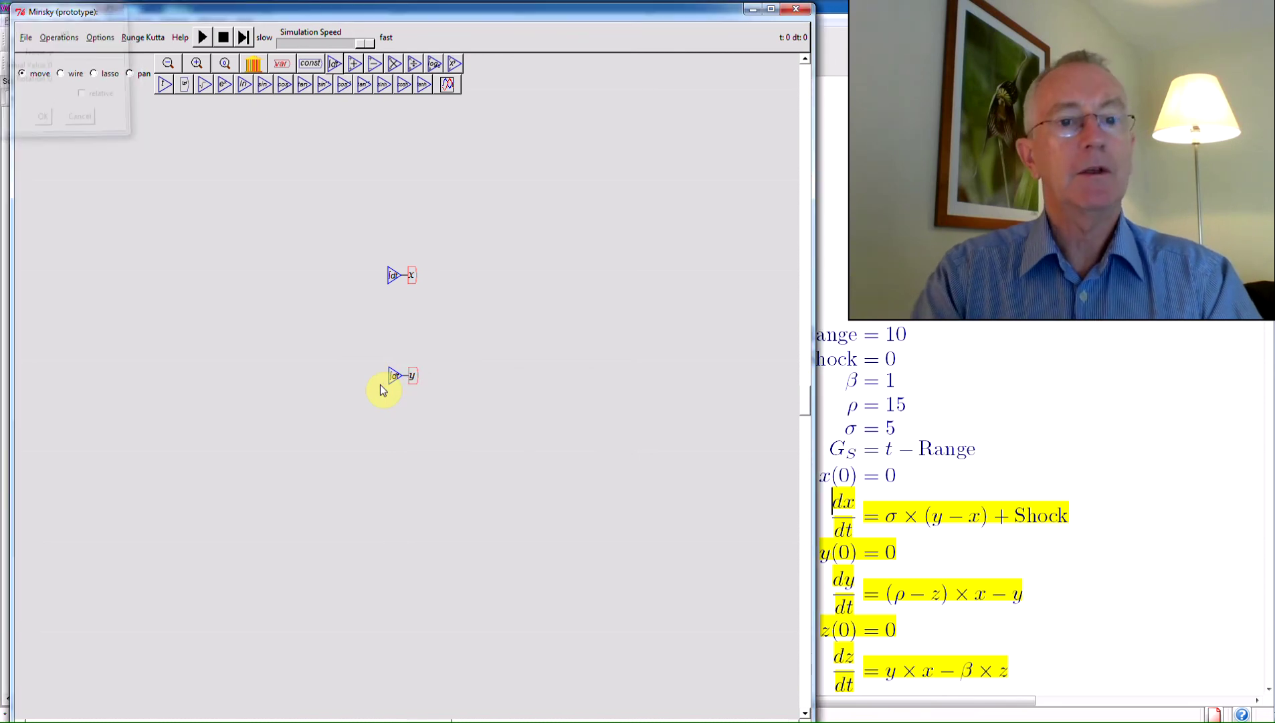
# Add a third integral below y and rename it z.
pyautogui.click(334, 64)
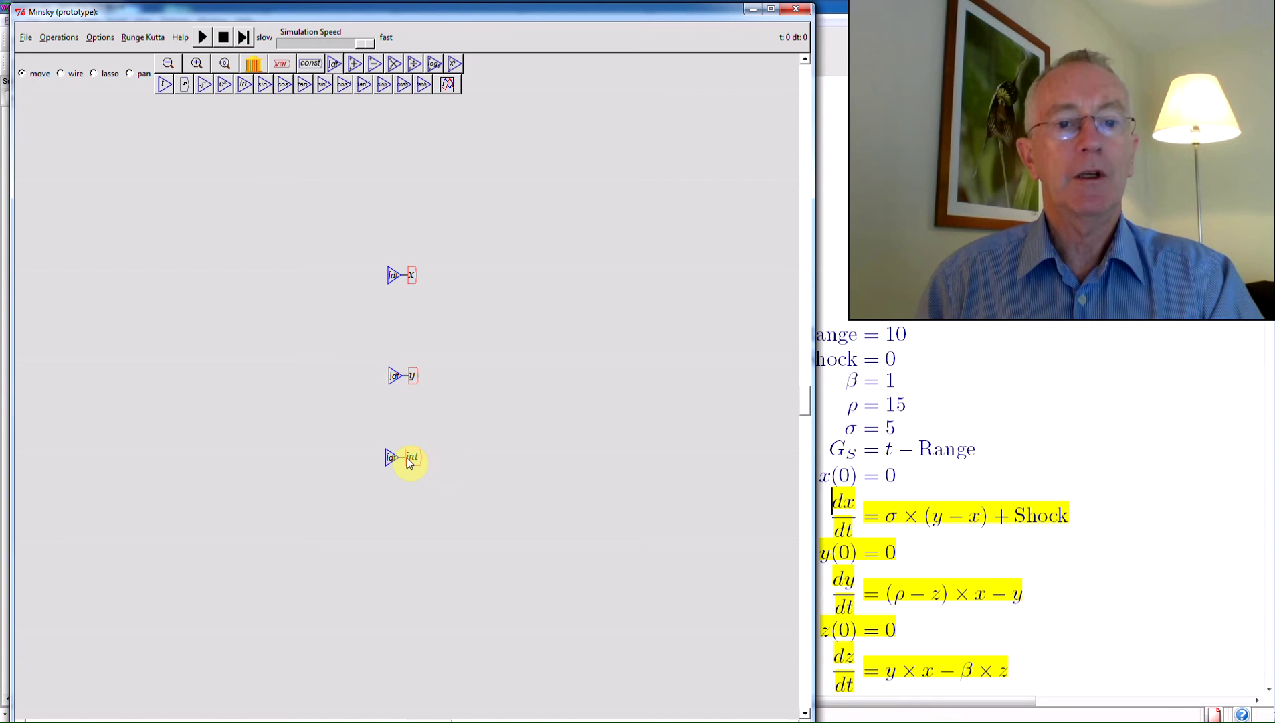
pyautogui.doubleClick(406, 457)
pyautogui.write('z')
pyautogui.press('Tab')
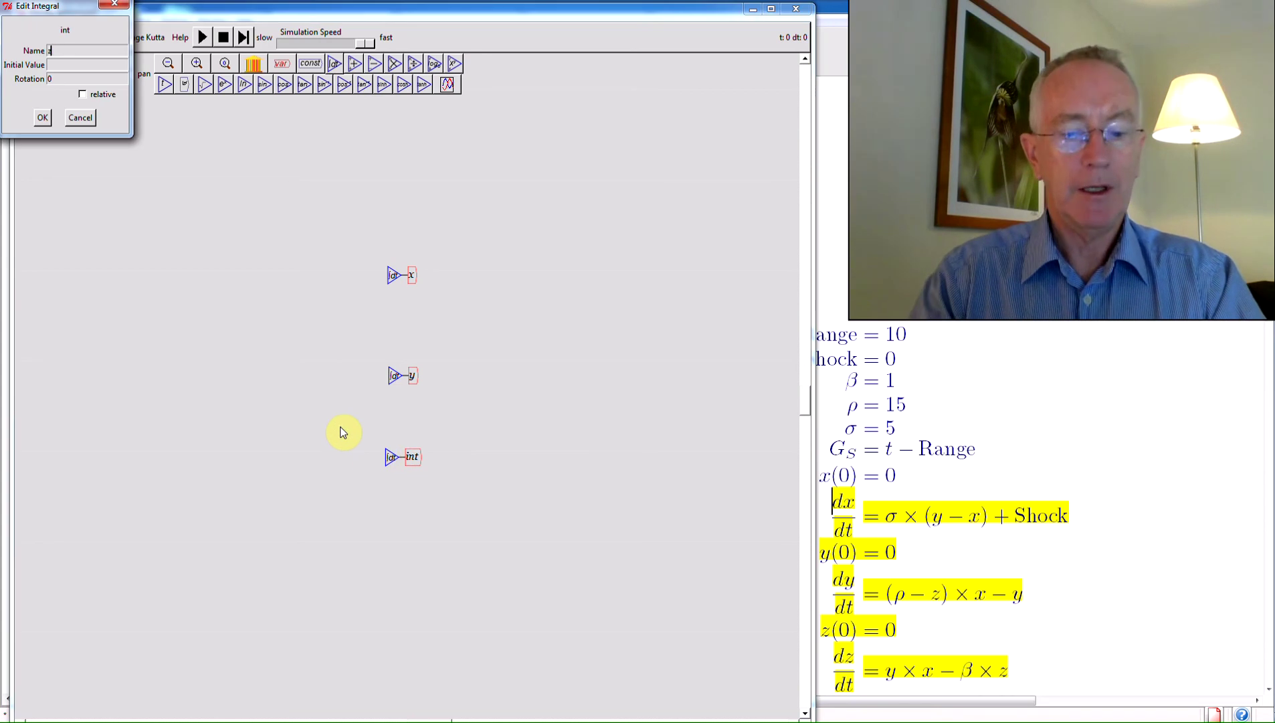
pyautogui.press('Return')
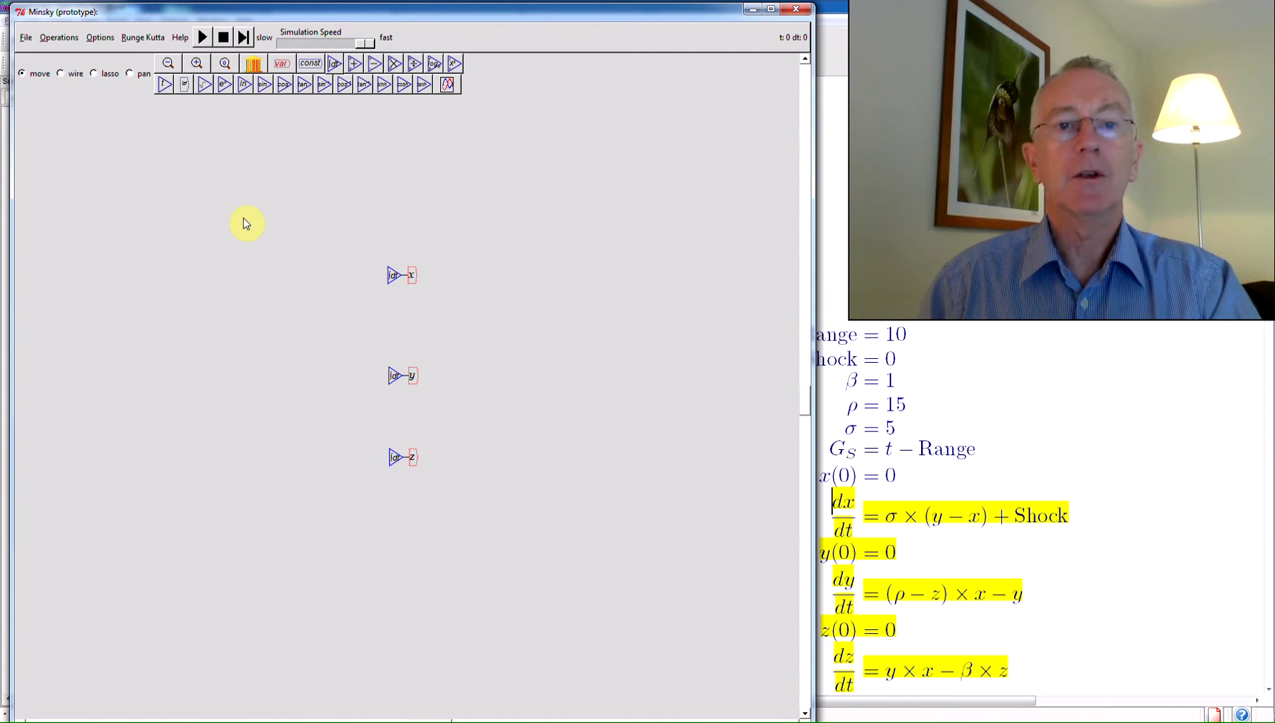
# Create a σ constant with value 5 and place it left of x.
pyautogui.click(306, 63)
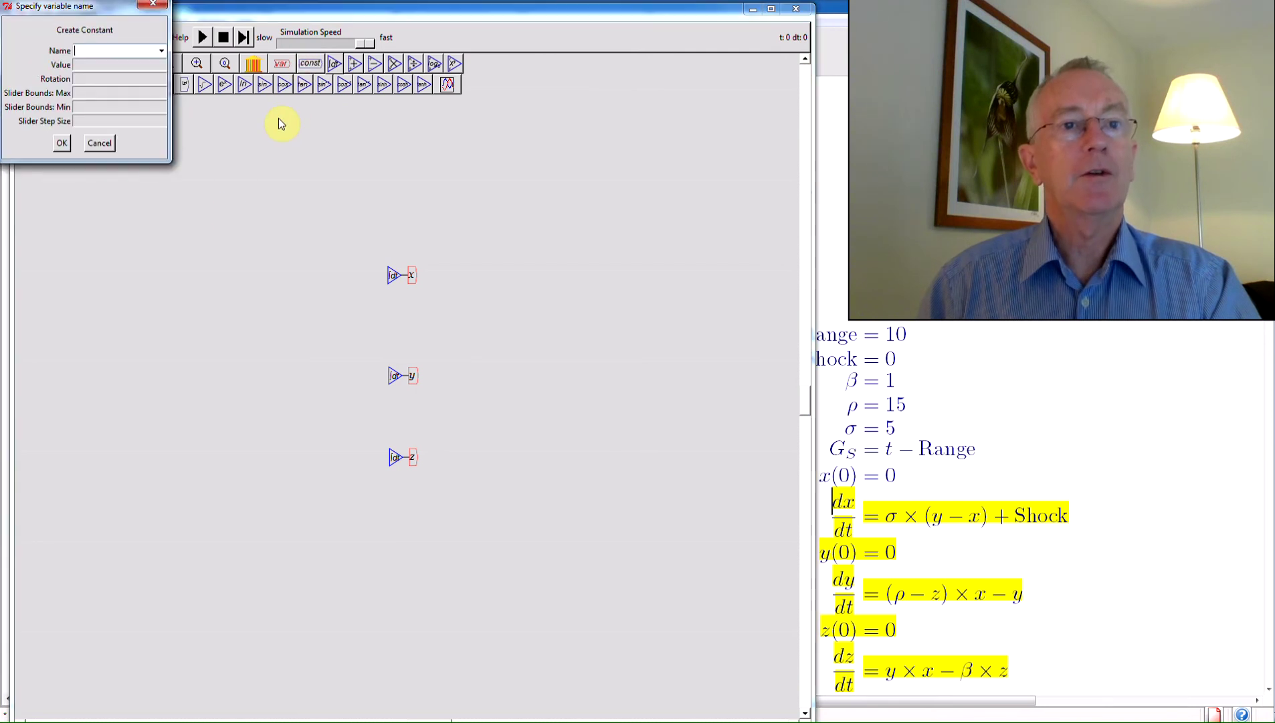
pyautogui.write('\\sigm')
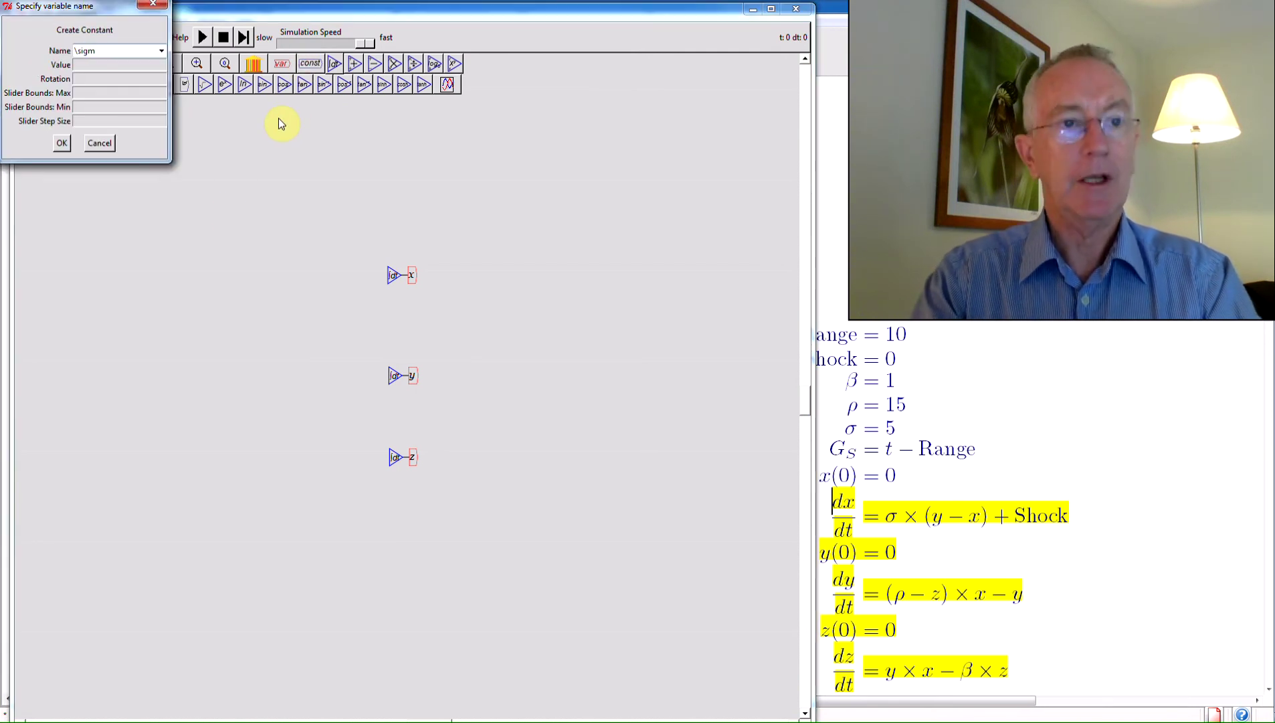
pyautogui.write('a')
pyautogui.press('Tab')
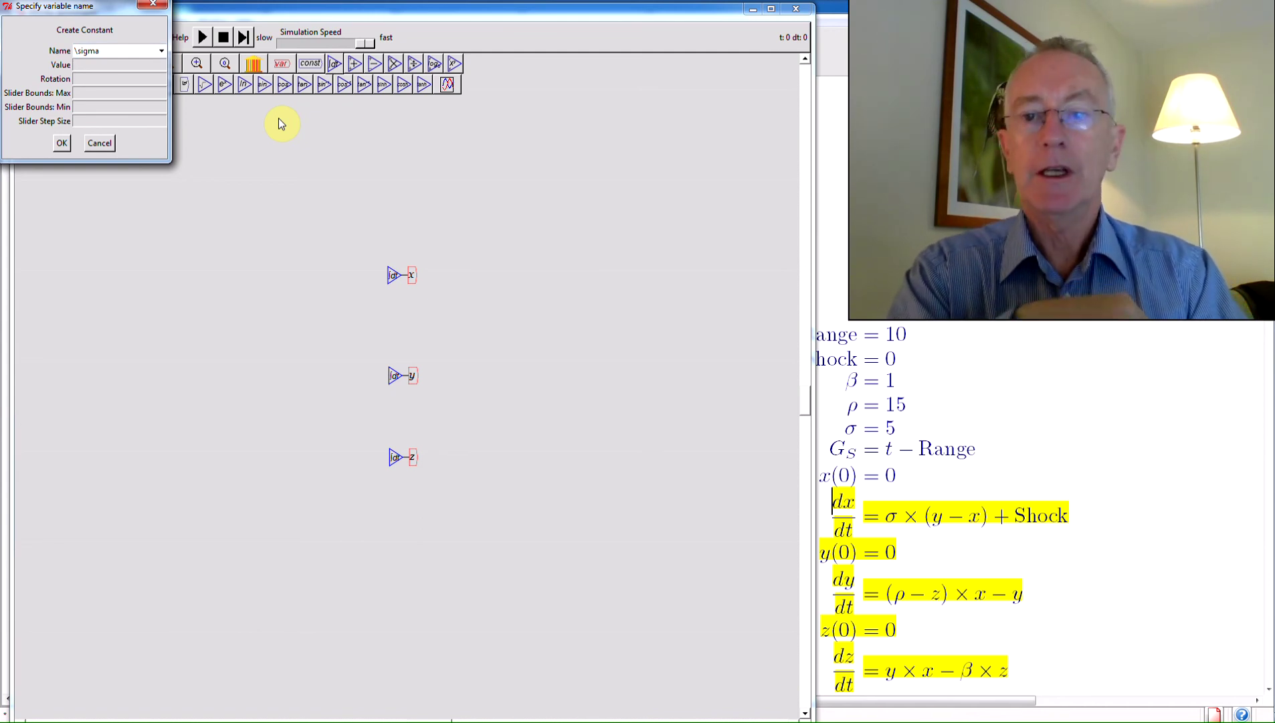
pyautogui.write('5')
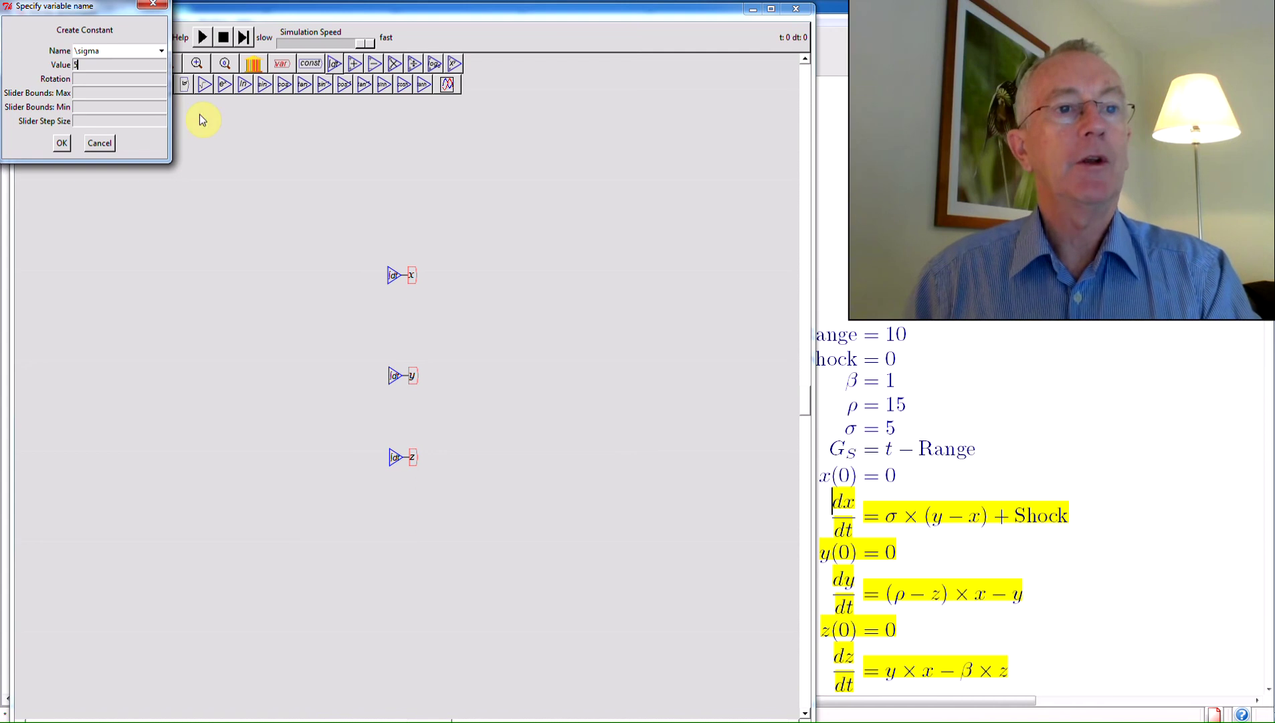
pyautogui.click(59, 144)
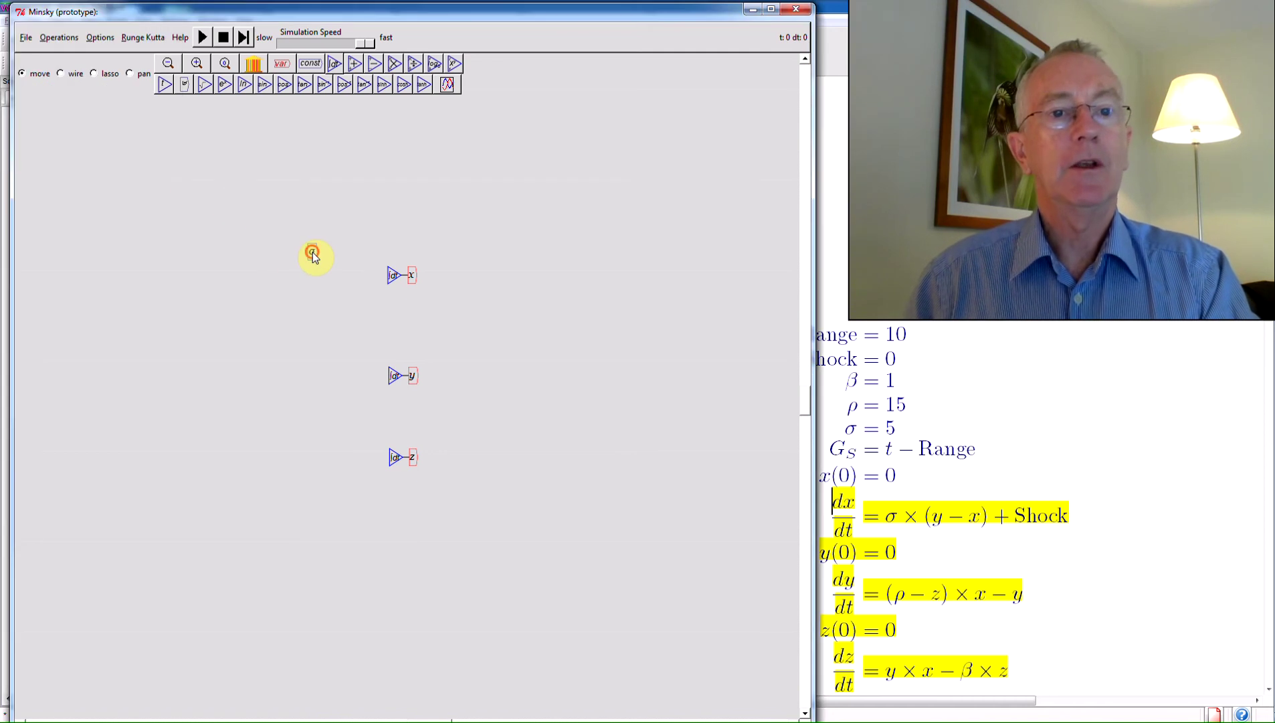
pyautogui.click(313, 254)
# Create a ρ constant and place it left of the y integrator.
pyautogui.click(310, 64)
pyautogui.write('\\rho')
pyautogui.press('Tab')
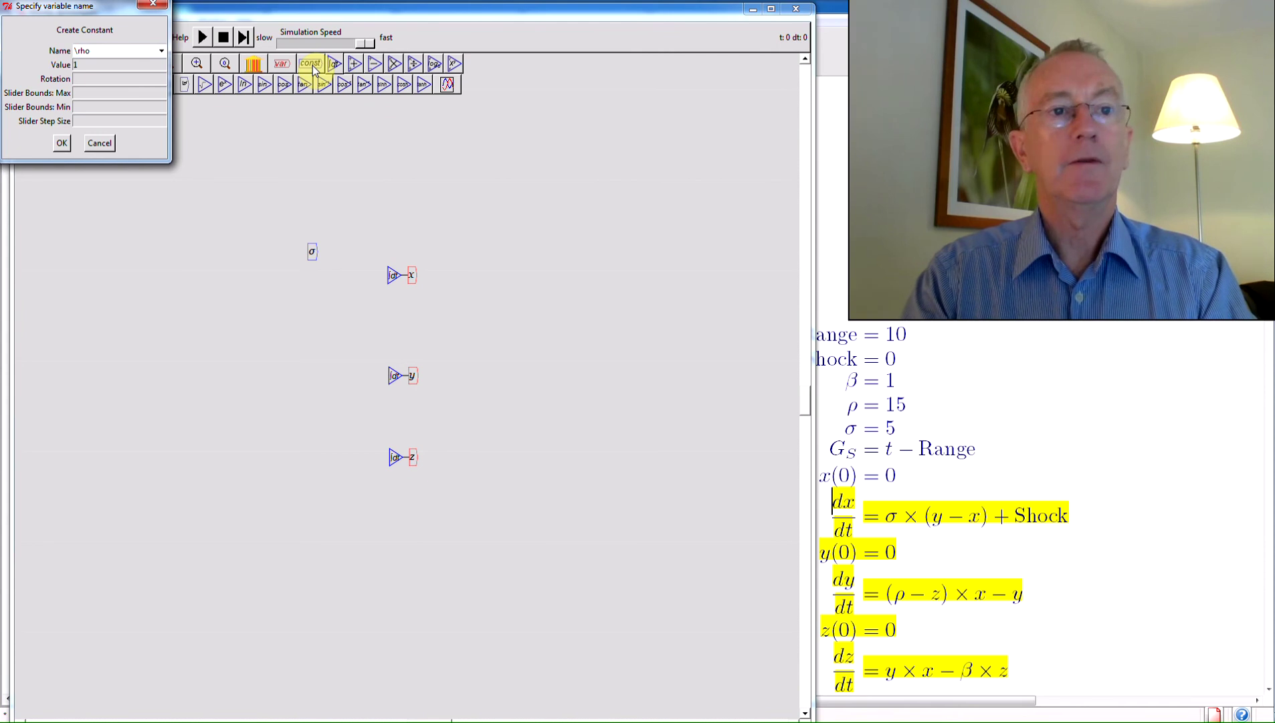
pyautogui.click(62, 143)
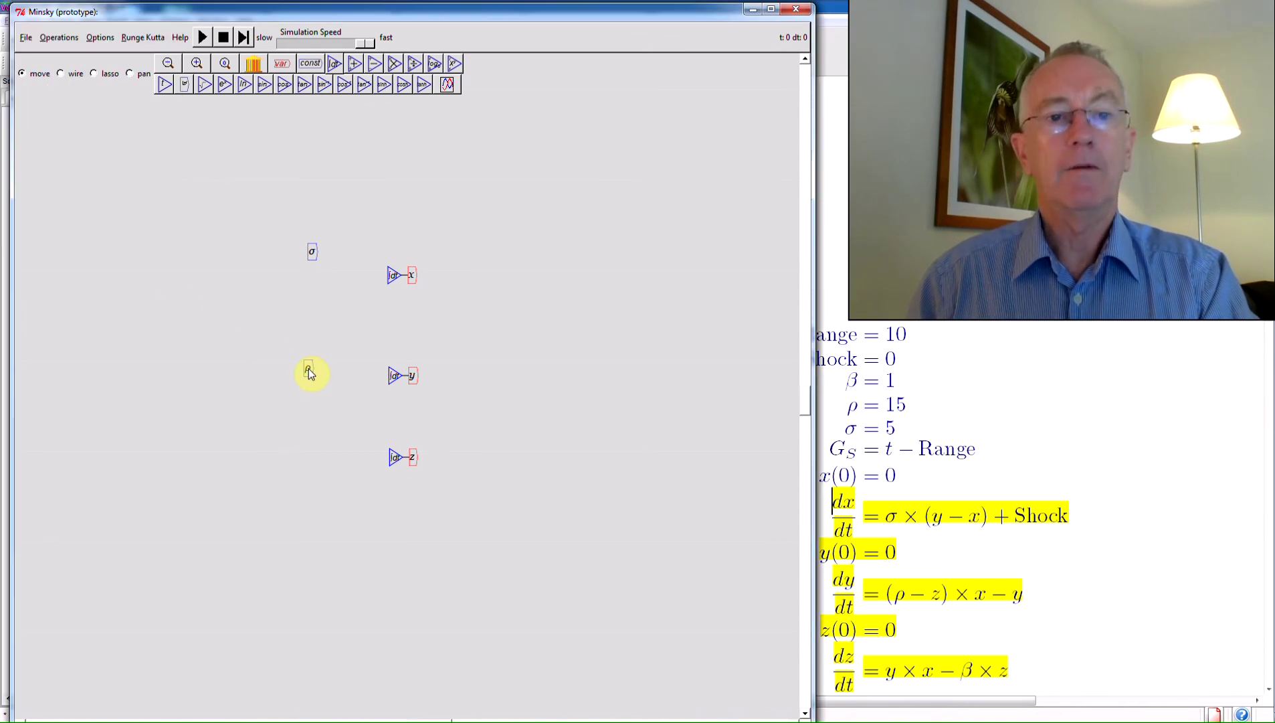
pyautogui.click(310, 371)
# Create a β constant with value 1 and place it left of z.
pyautogui.click(281, 63)
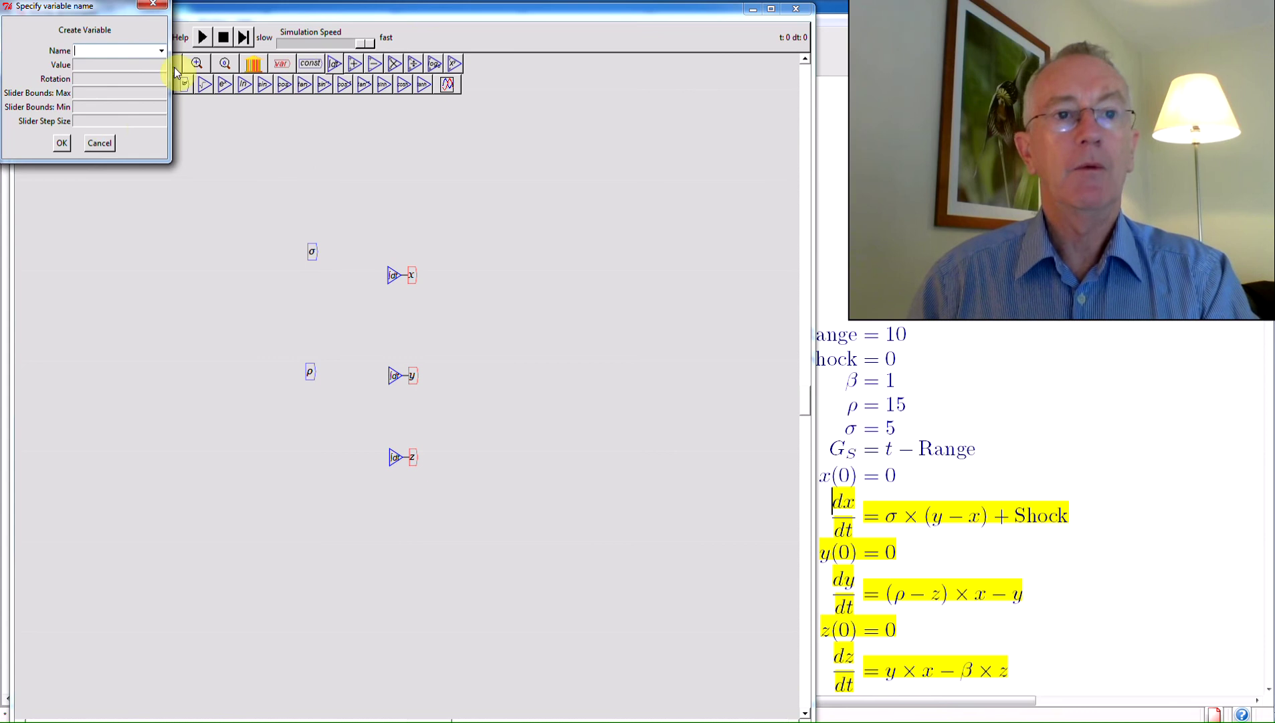
pyautogui.click(100, 143)
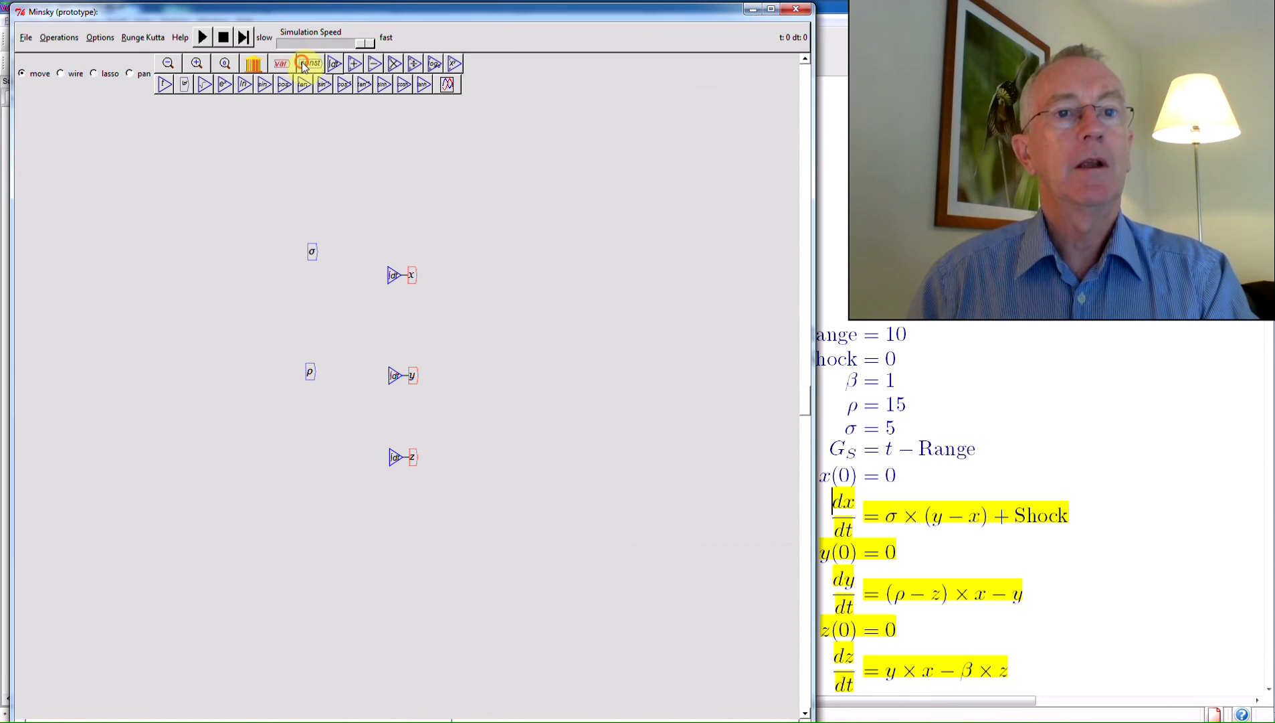
pyautogui.click(305, 65)
pyautogui.write('\\bet')
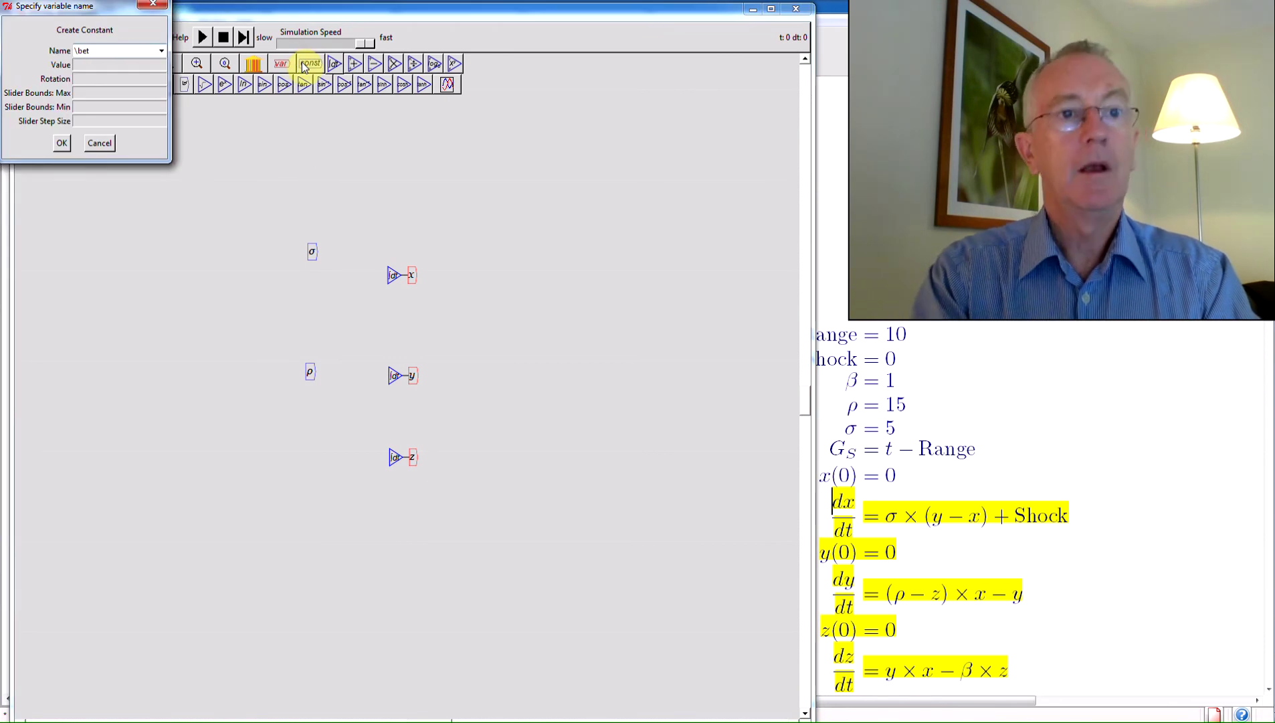
pyautogui.write('a')
pyautogui.write('1')
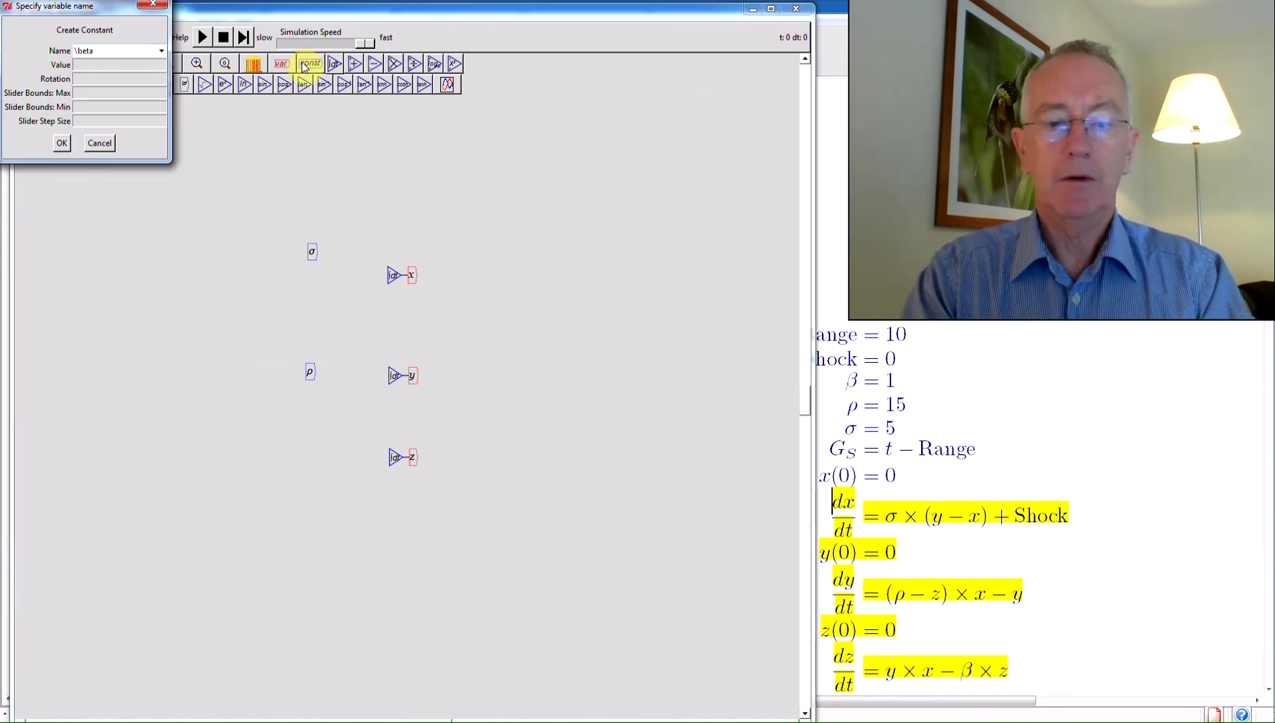
pyautogui.click(64, 143)
pyautogui.click(314, 456)
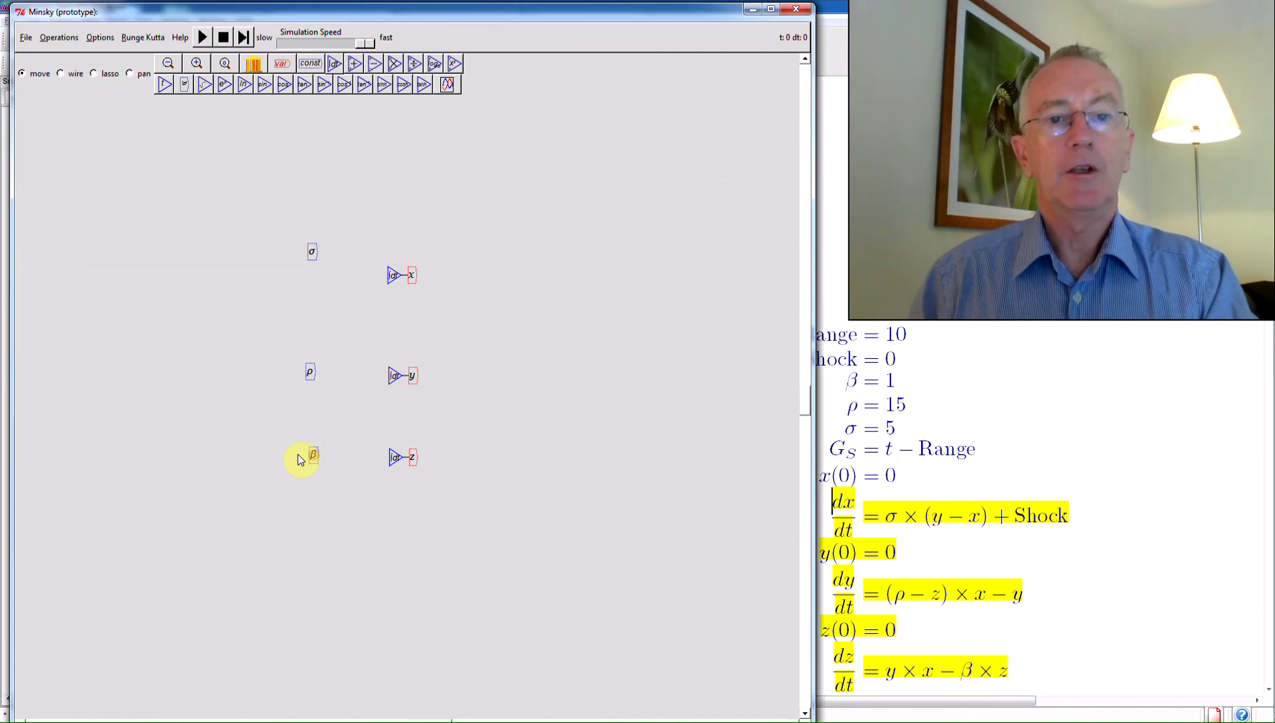
# Duplicate the x integrator, then delete the unwanted x1 copy.
pyautogui.rightClick(414, 275)
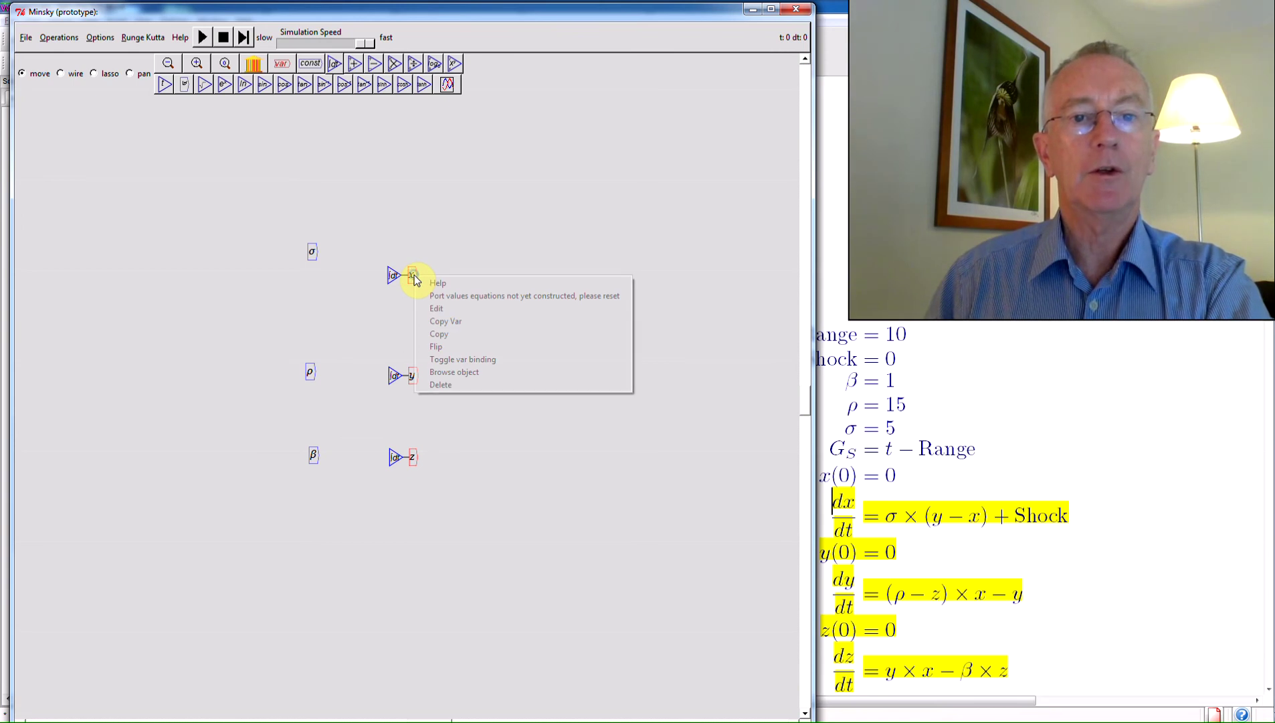
pyautogui.click(440, 334)
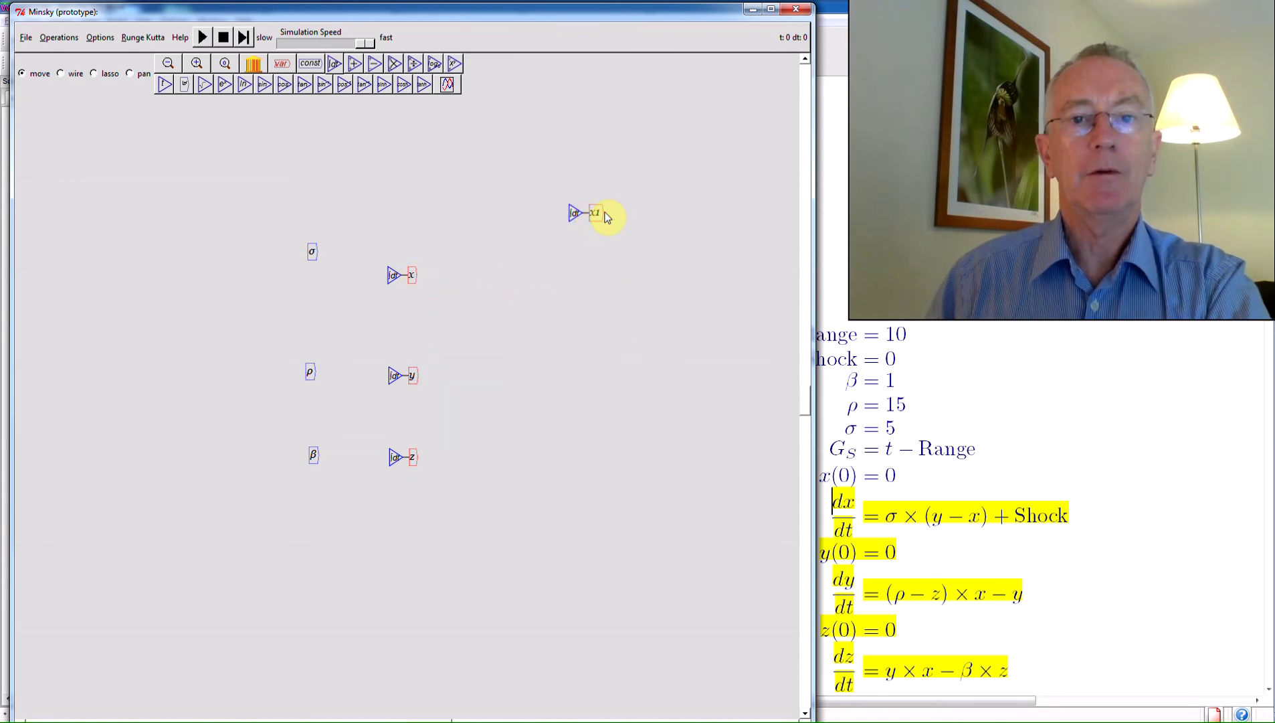
pyautogui.rightClick(601, 214)
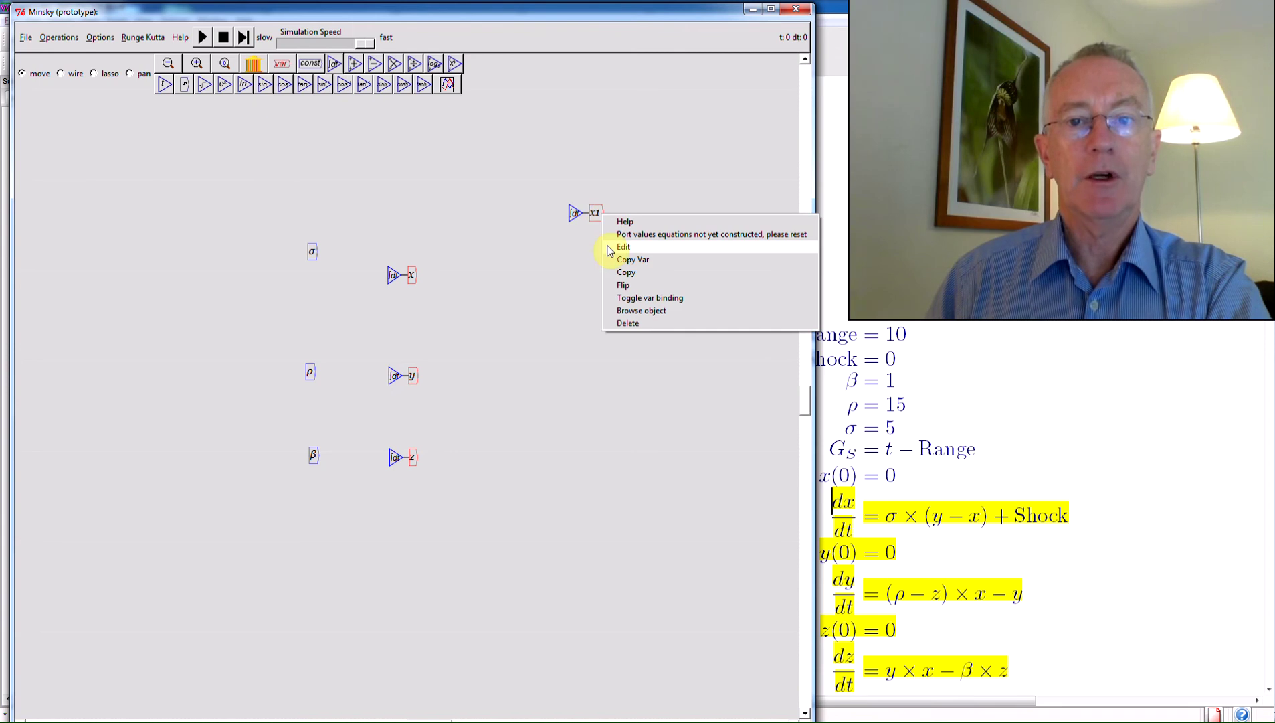
pyautogui.click(627, 325)
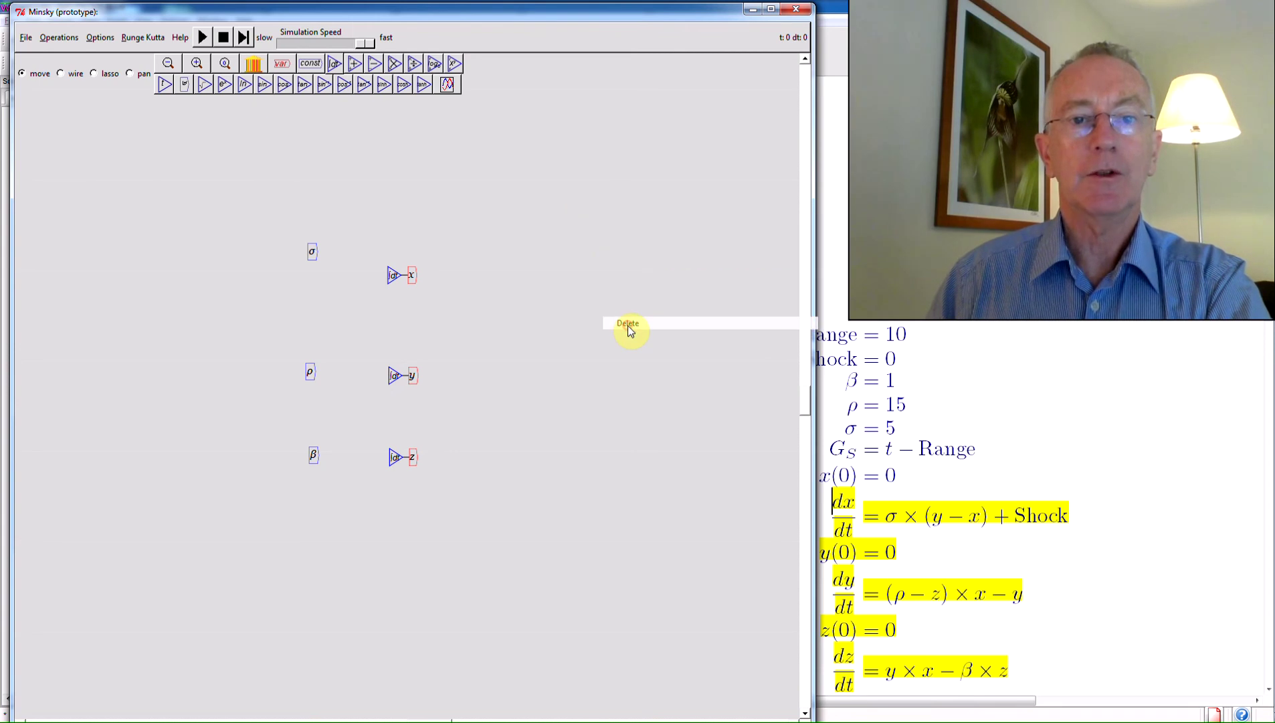
# Copy the x and y variables and place the copies below σ.
pyautogui.rightClick(413, 276)
pyautogui.click(439, 318)
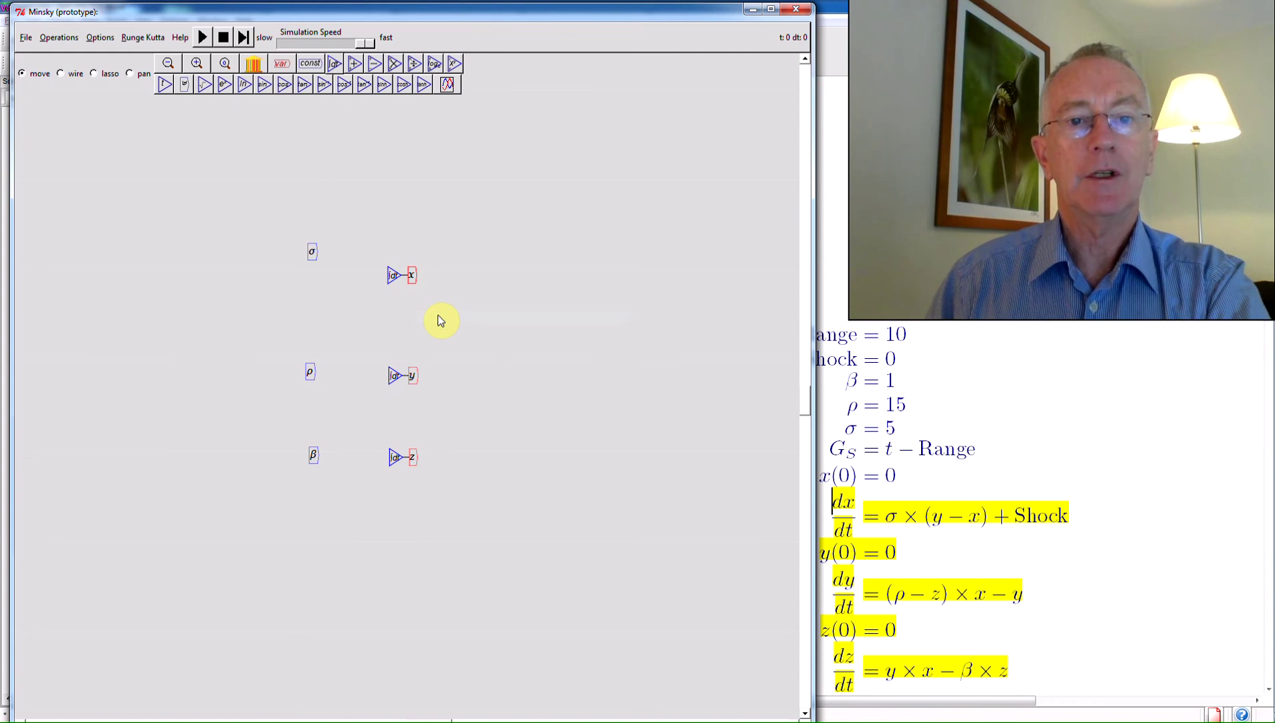
pyautogui.rightClick(412, 373)
pyautogui.click(439, 415)
pyautogui.click(313, 279)
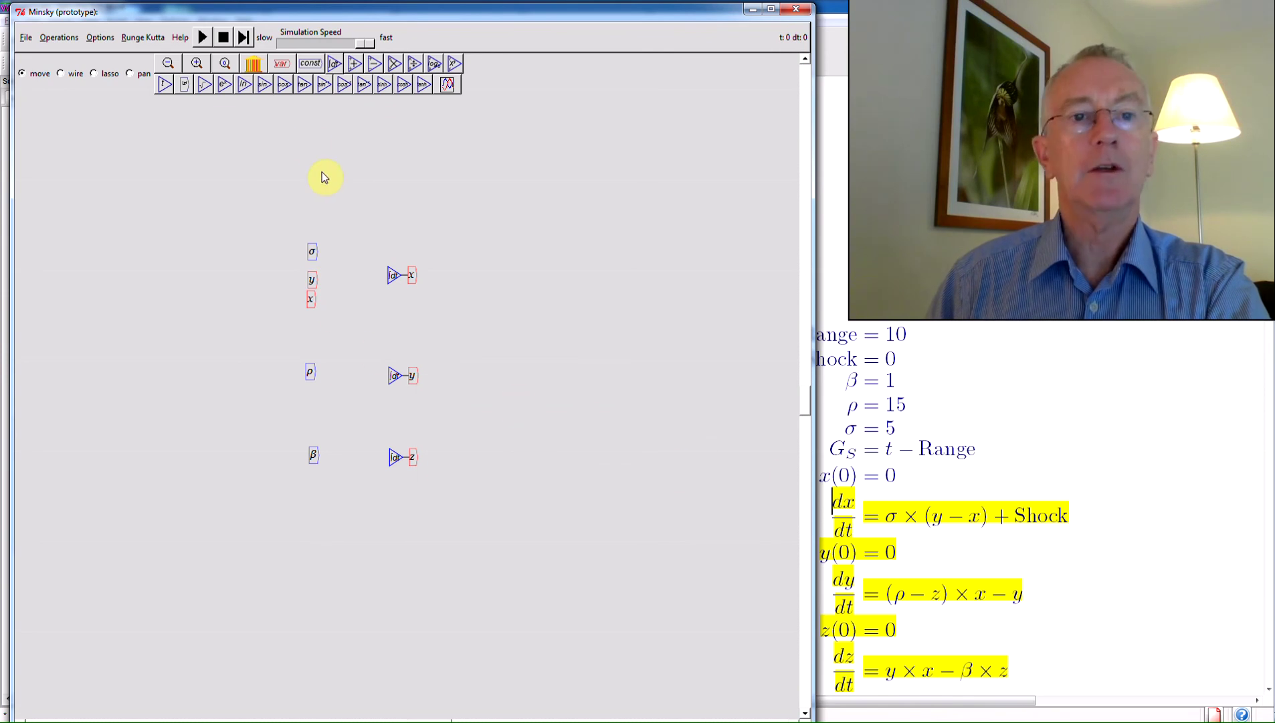
# Add a subtraction block fed by the y copy, plus a multiply block before the x integrator.
pyautogui.click(375, 64)
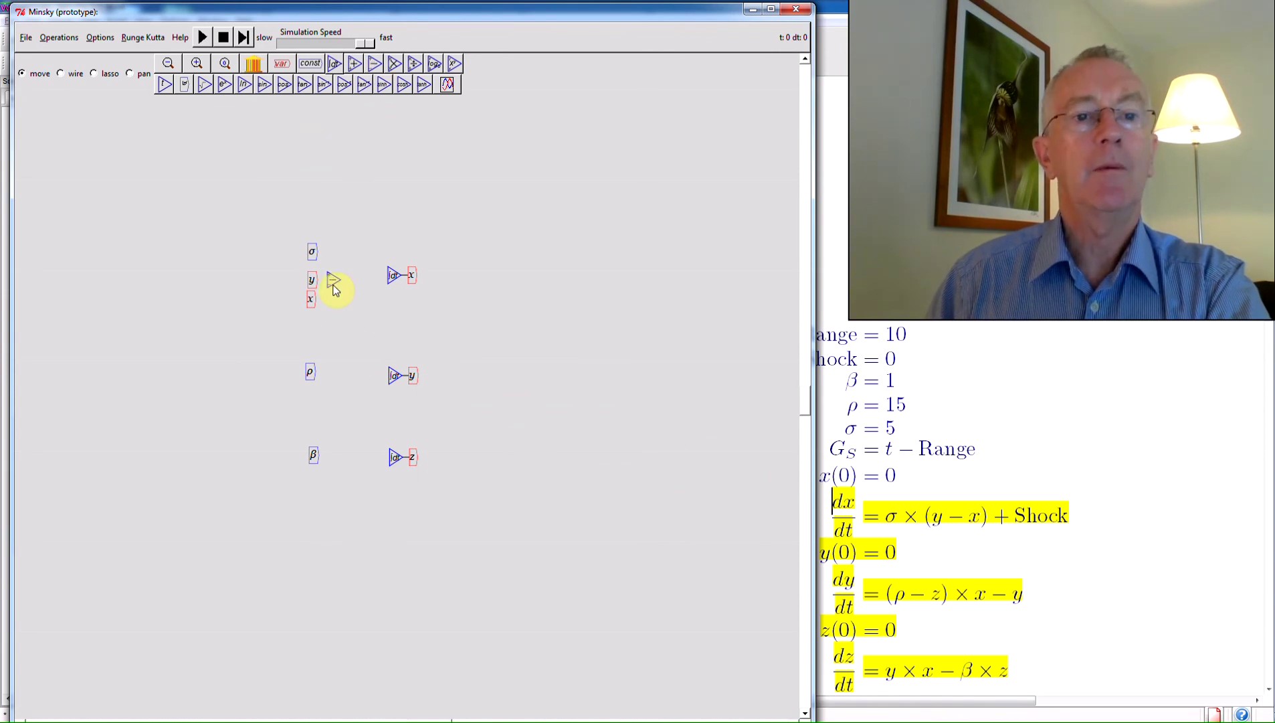
pyautogui.click(333, 288)
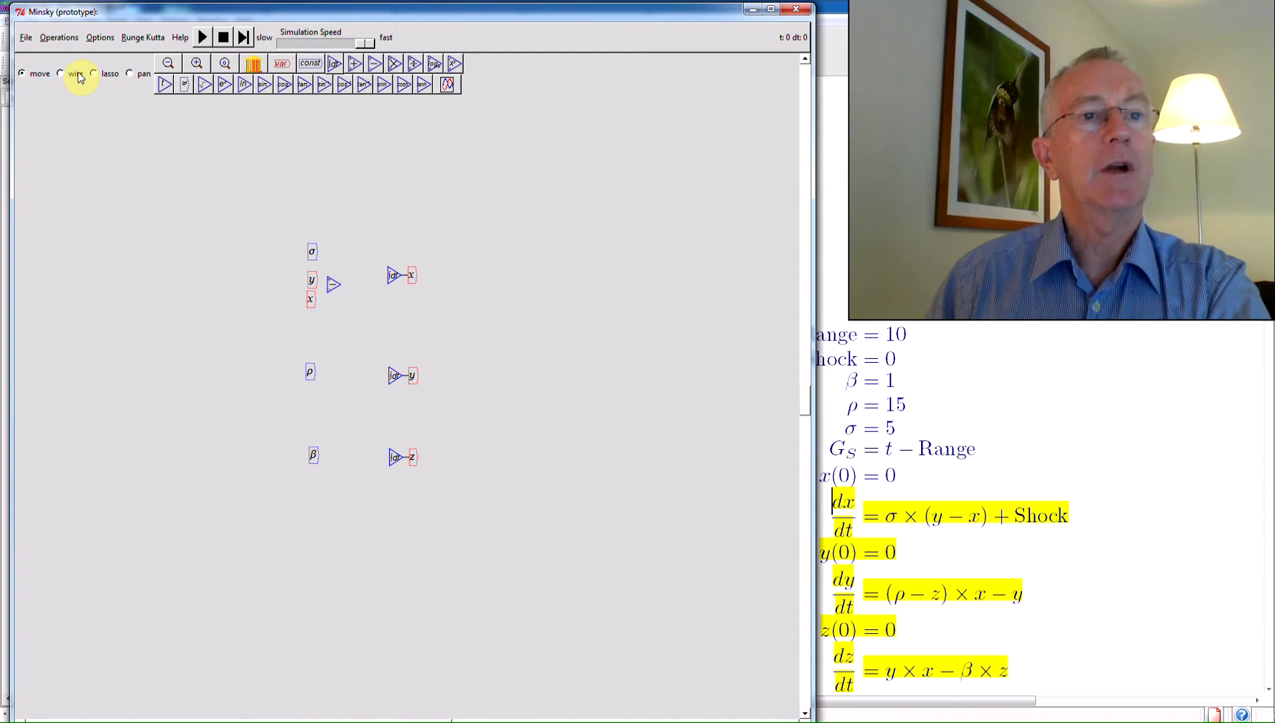
pyautogui.moveTo(310, 278)
pyautogui.mouseDown()
pyautogui.moveTo(330, 282)
pyautogui.moveTo(324, 293)
pyautogui.mouseUp()
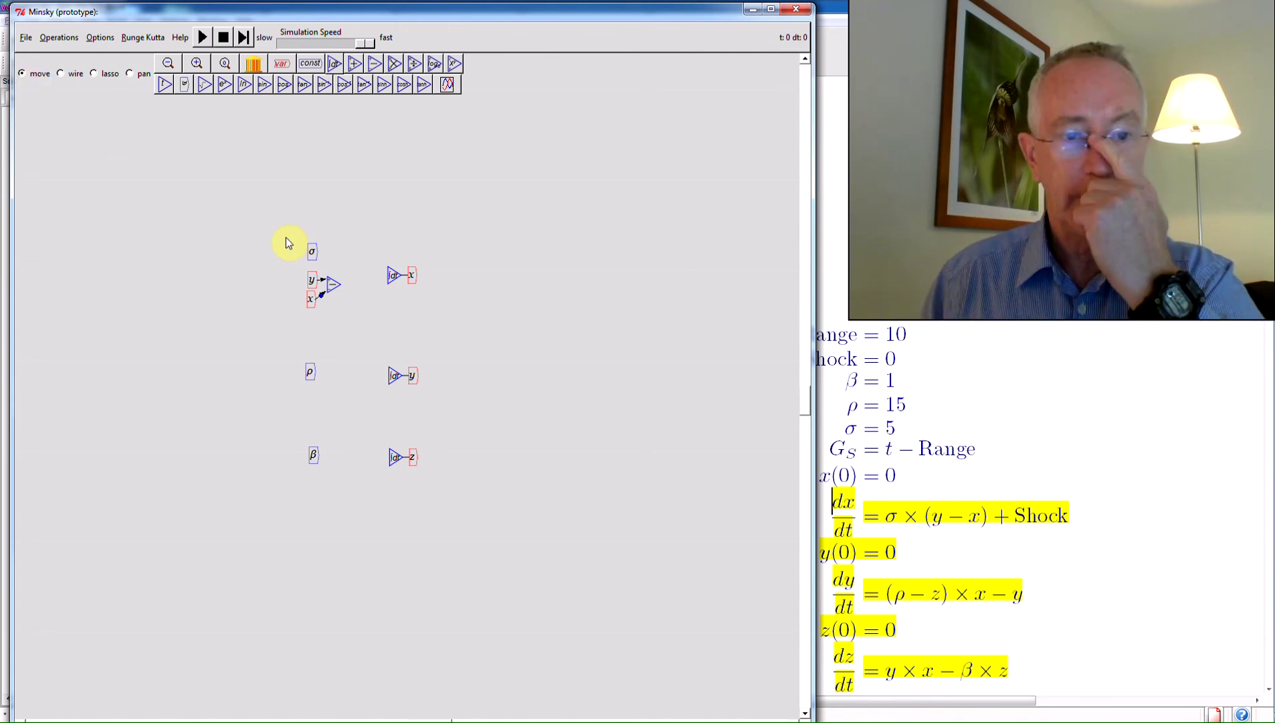
pyautogui.click(400, 68)
pyautogui.click(356, 263)
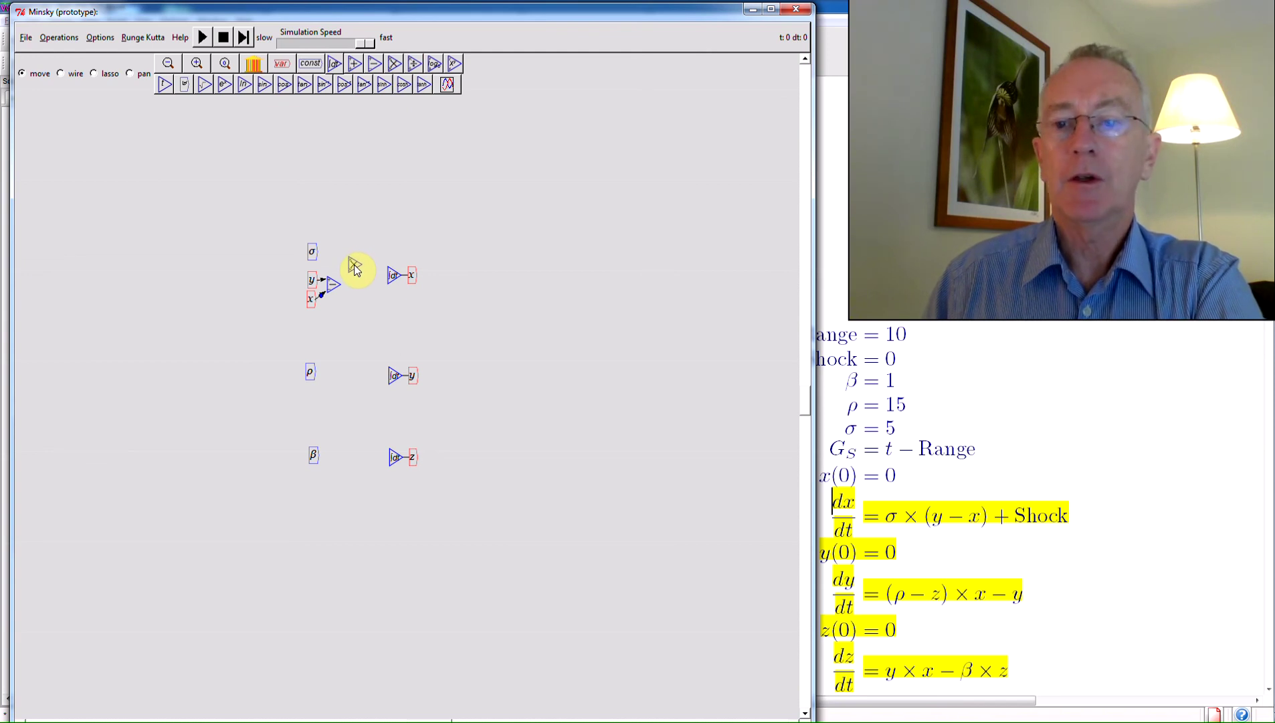
pyautogui.moveTo(412, 275); pyautogui.dragTo(423, 266)
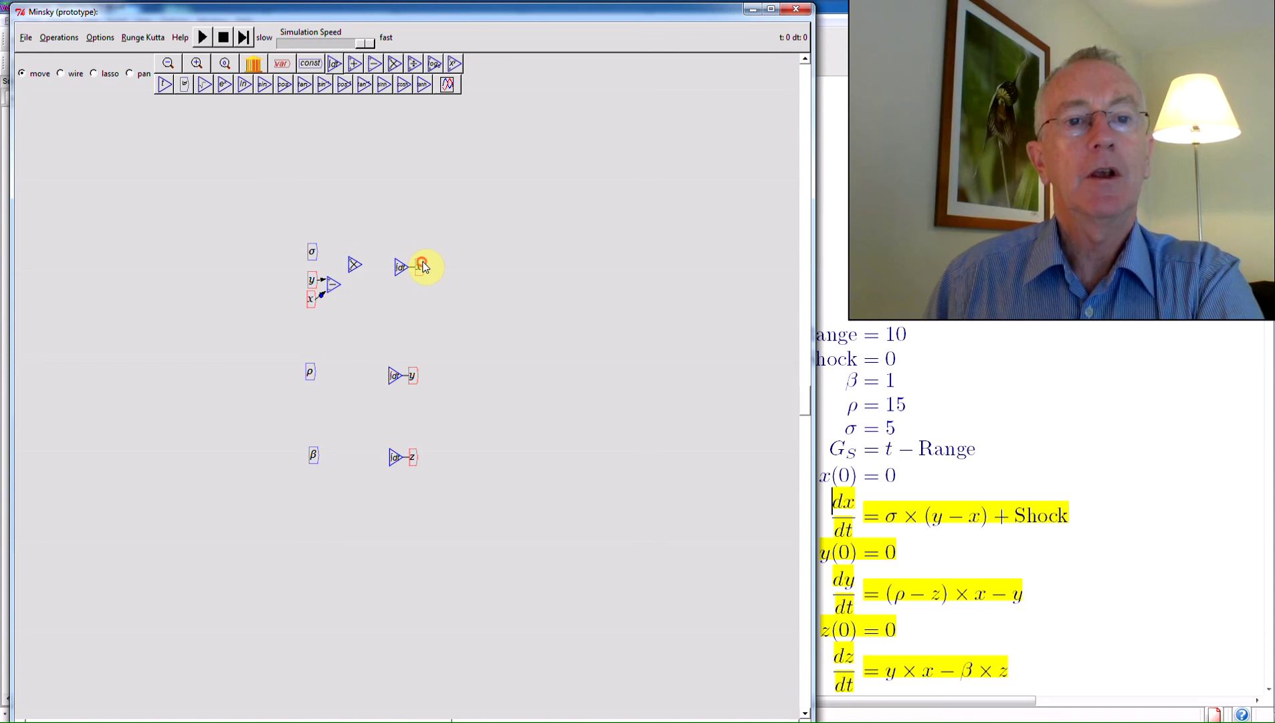
# Create a constant named Shock with value 0.1.
pyautogui.click(309, 72)
pyautogui.write('Shock')
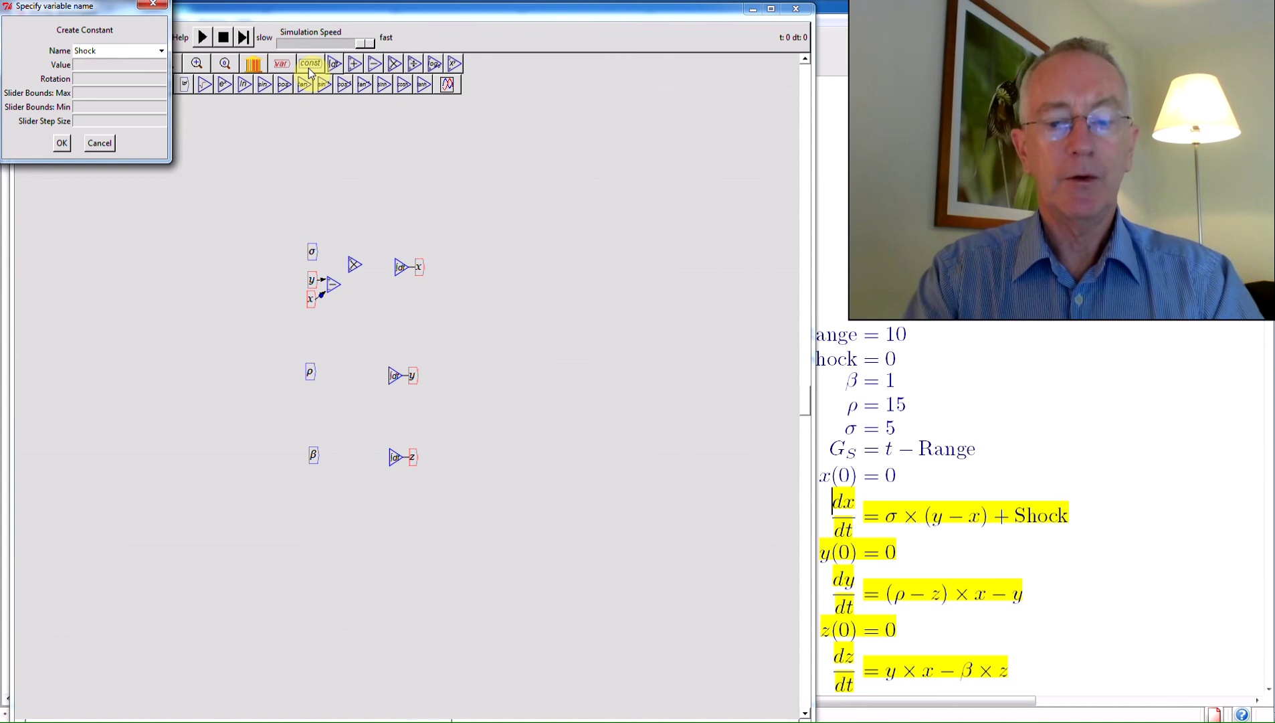
pyautogui.press('Tab')
pyautogui.write('0.1')
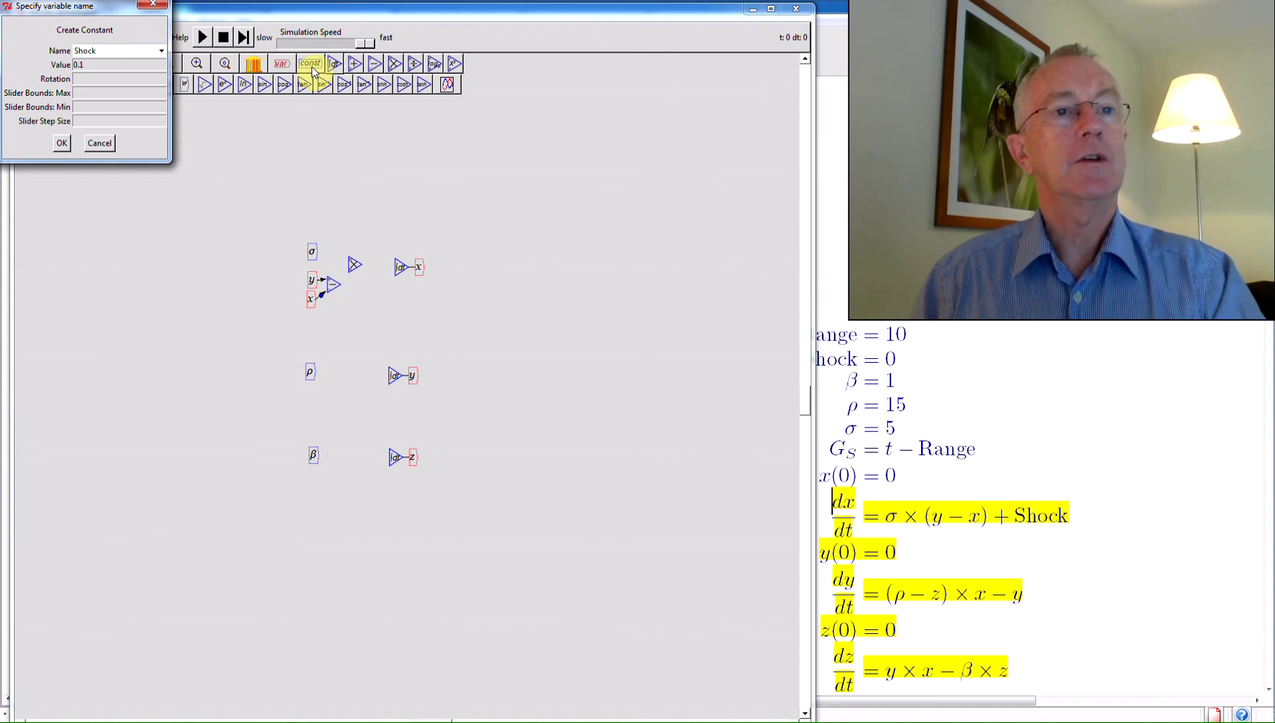
pyautogui.click(62, 142)
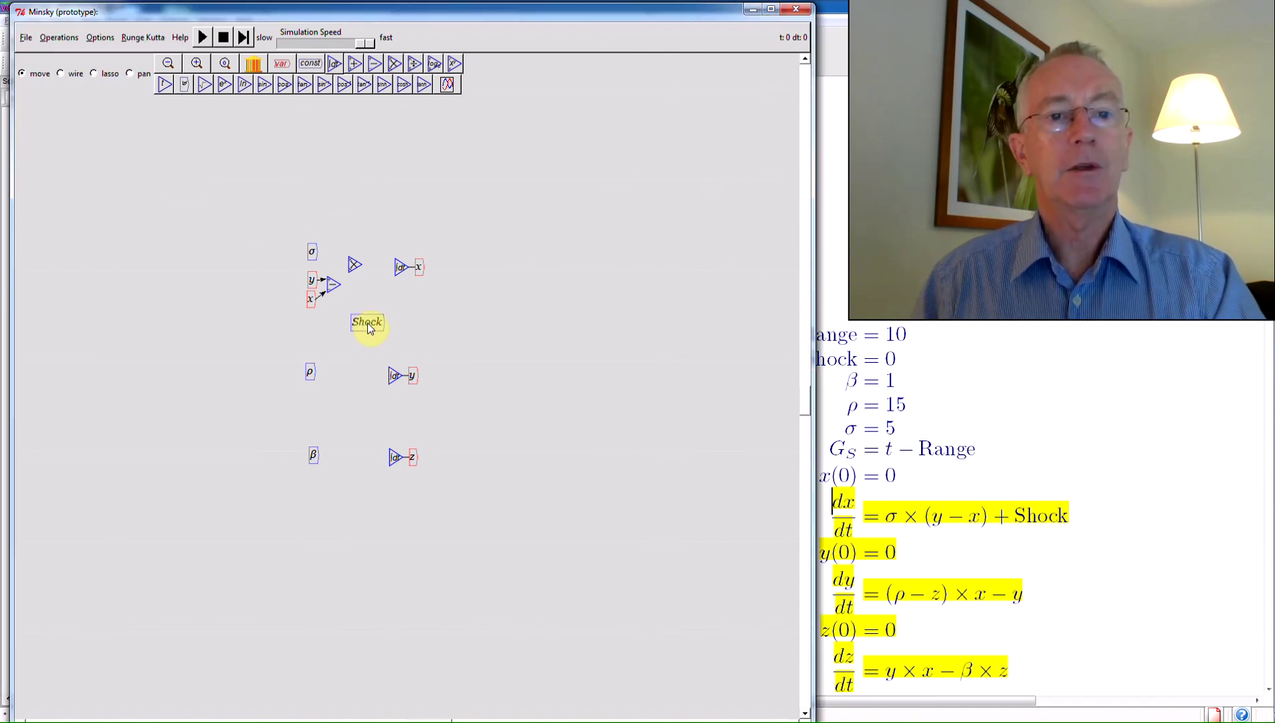
# Give Shock a slider with bounds 0 to 0.1 and set its value to 0.0.
pyautogui.rightClick(367, 323)
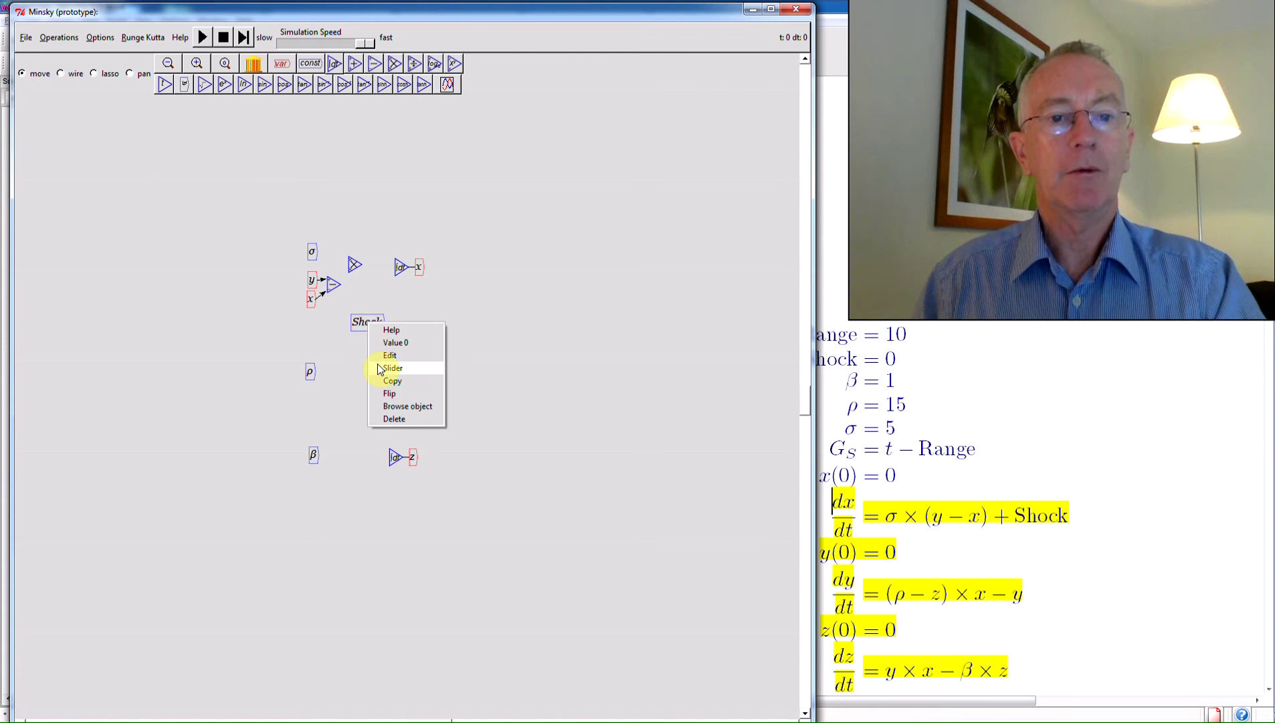
pyautogui.click(378, 367)
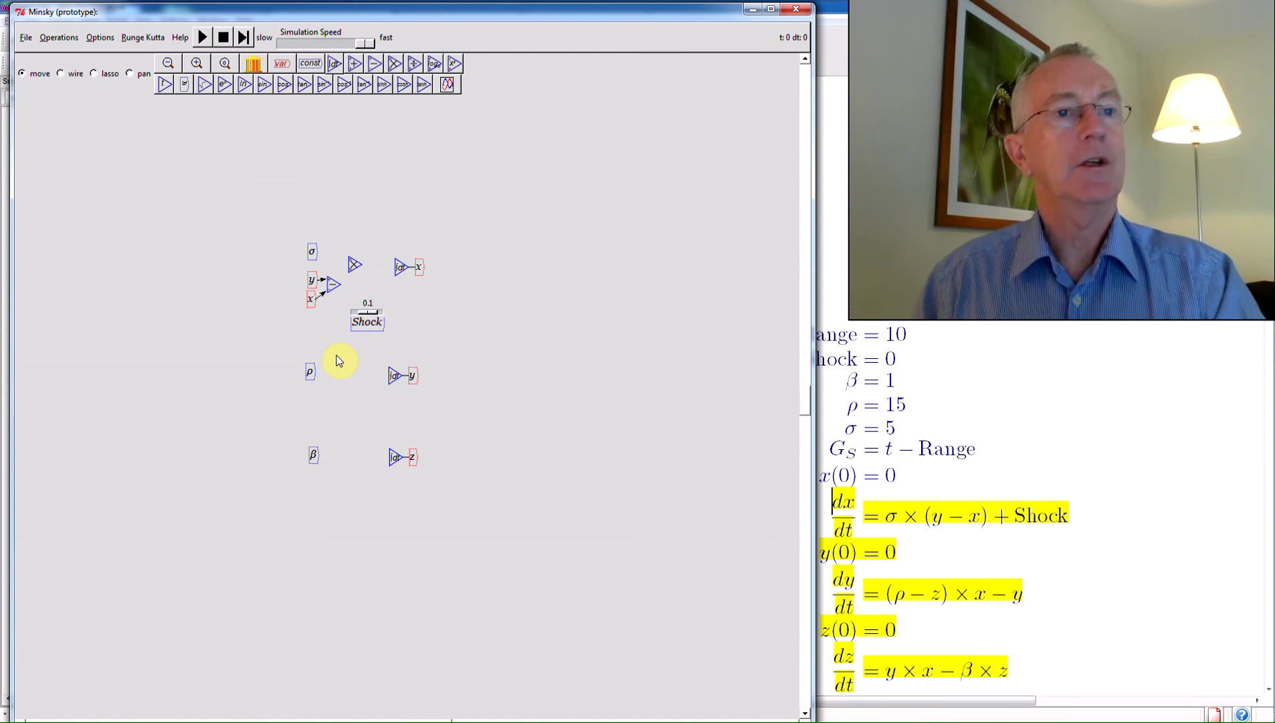
pyautogui.rightClick(374, 328)
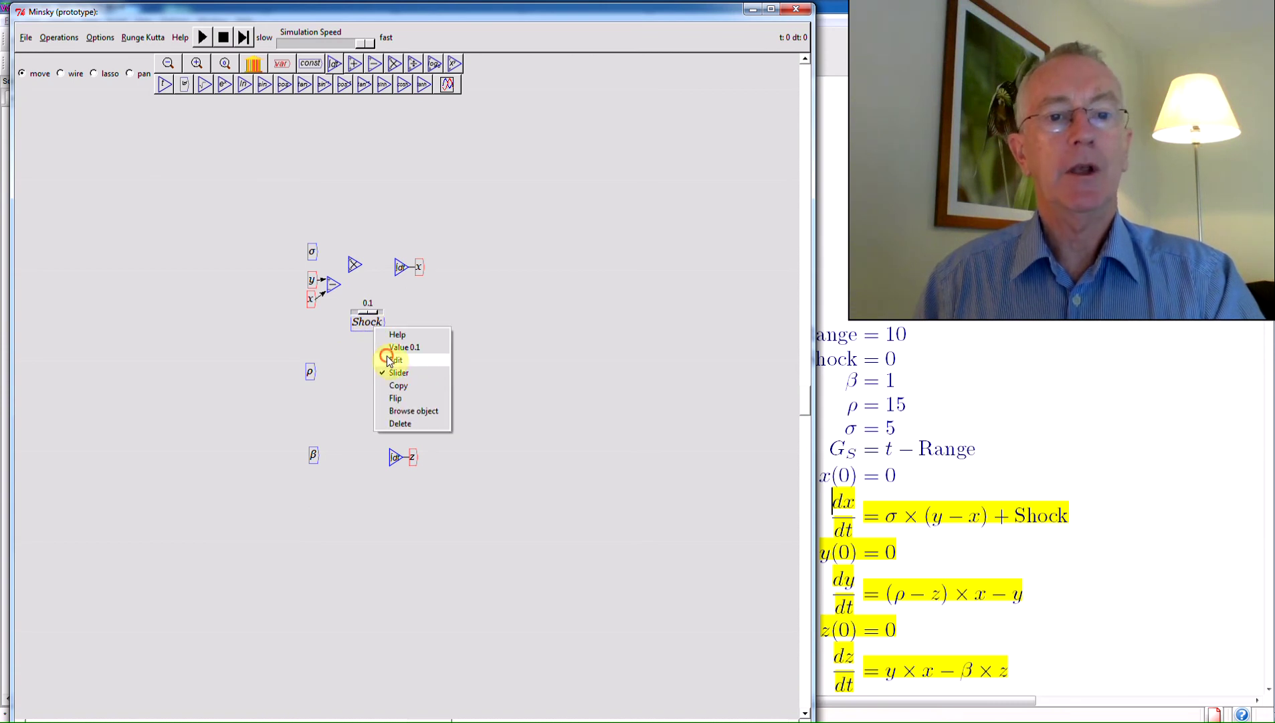
pyautogui.click(388, 360)
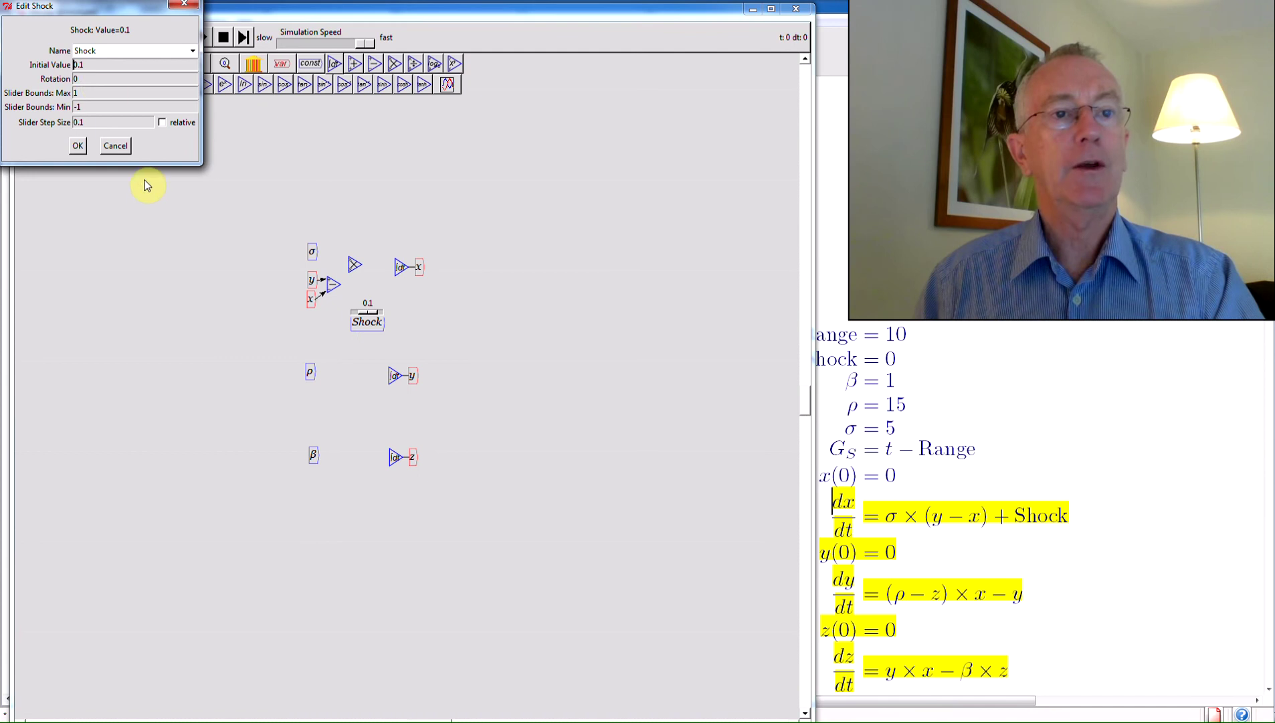
pyautogui.click(93, 92)
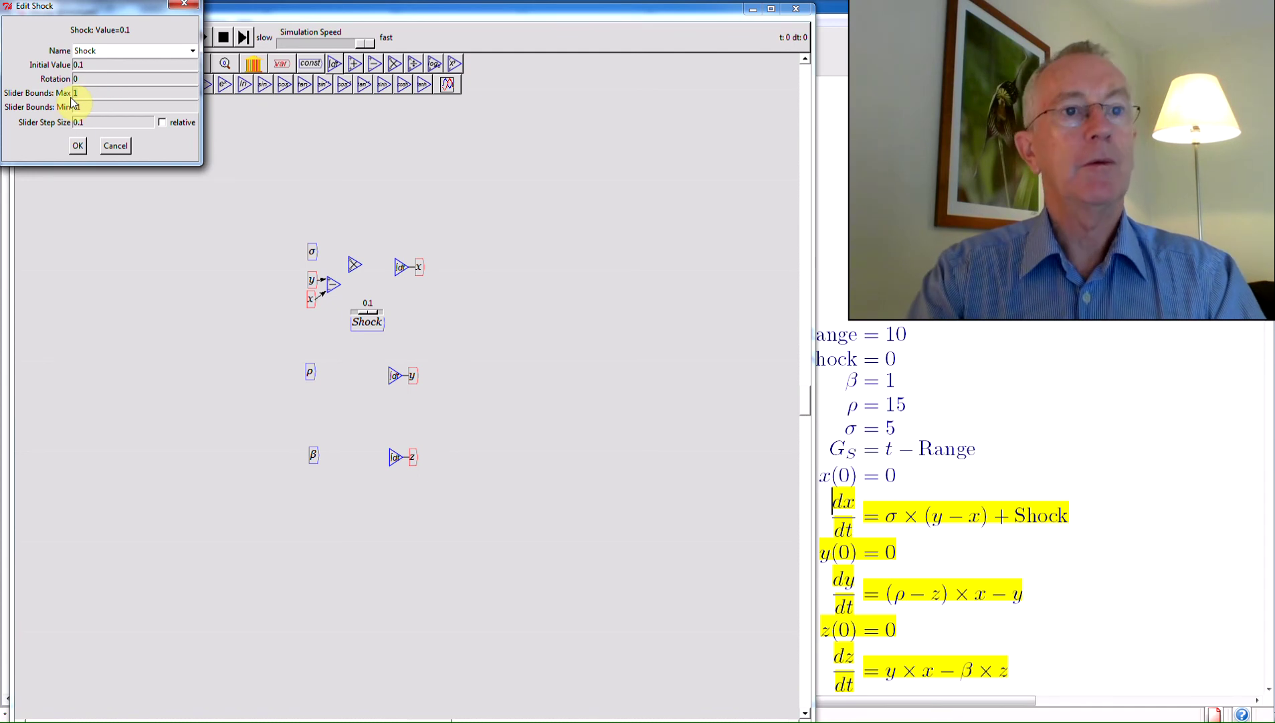
pyautogui.write('0.')
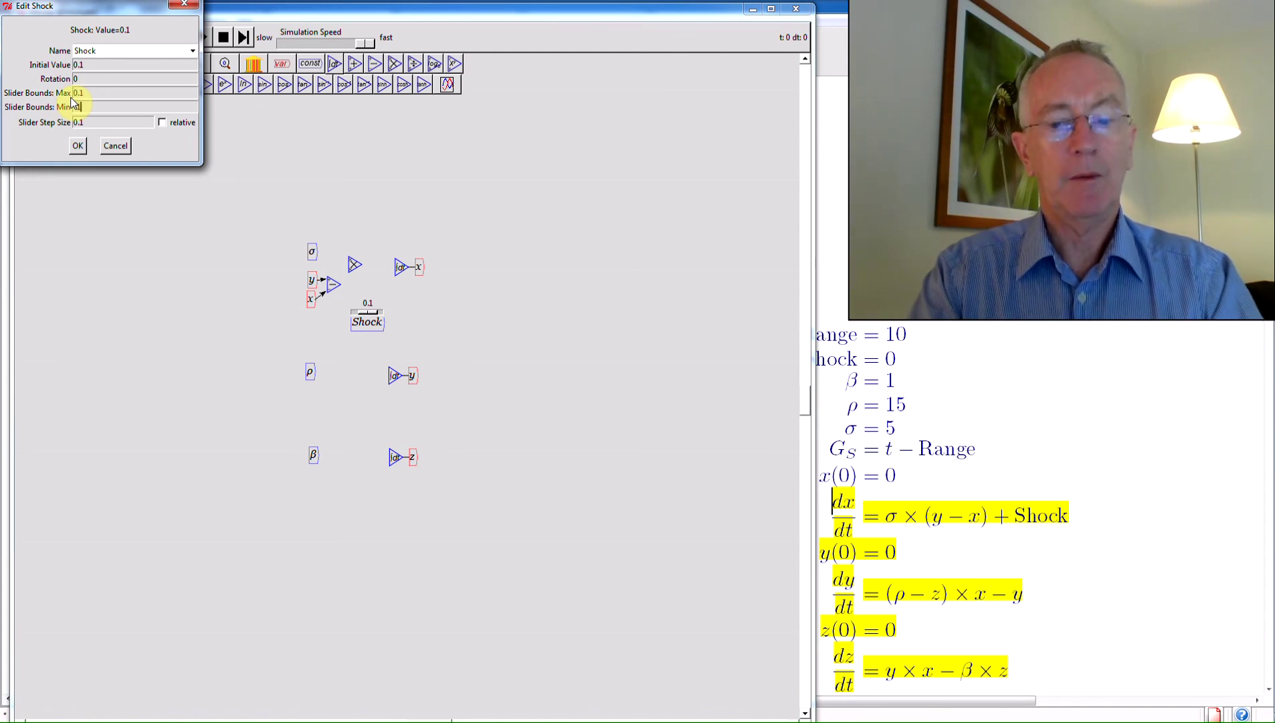
pyautogui.click(77, 106)
pyautogui.press('BackSpace')
pyautogui.press('BackSpace')
pyautogui.write('0')
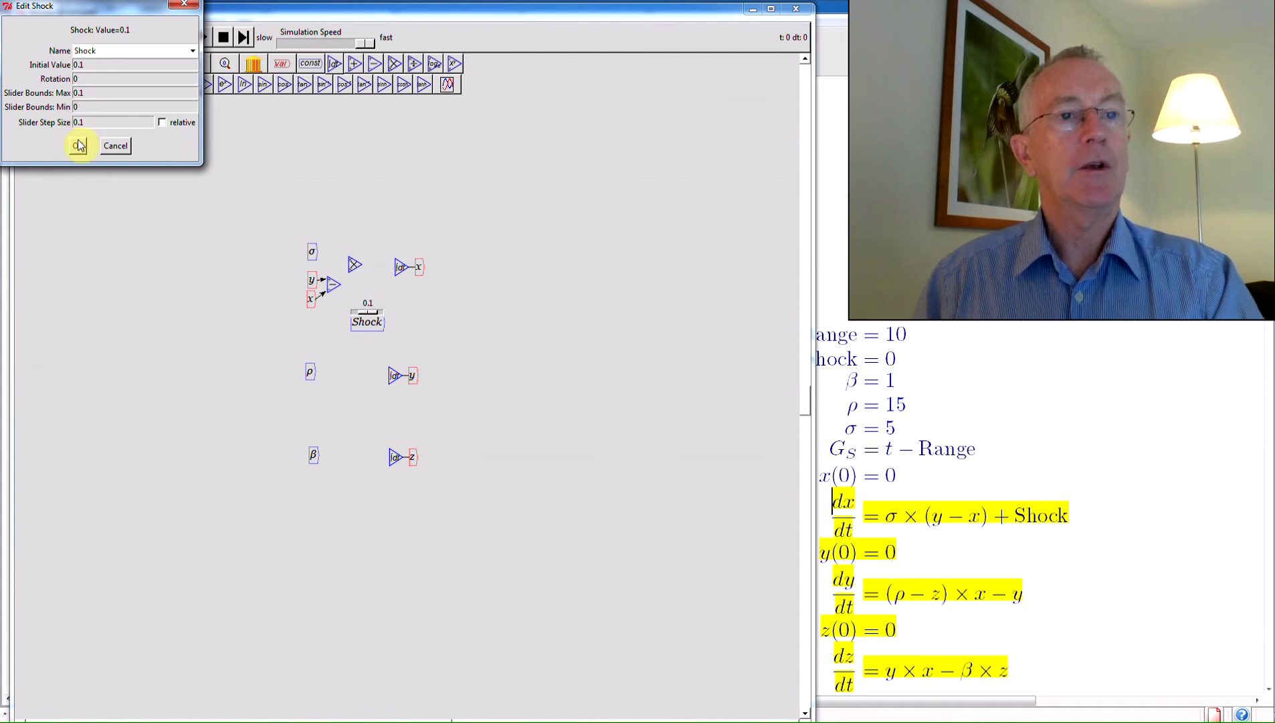
pyautogui.click(79, 146)
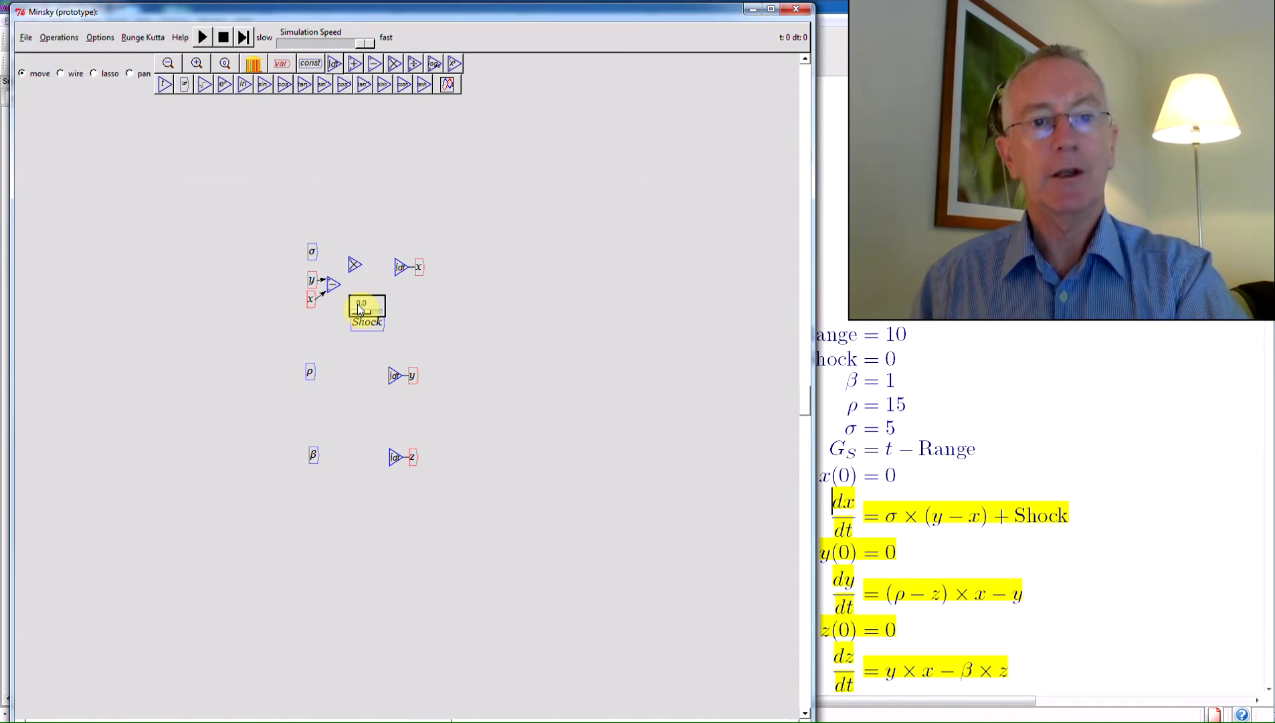
pyautogui.click(359, 309)
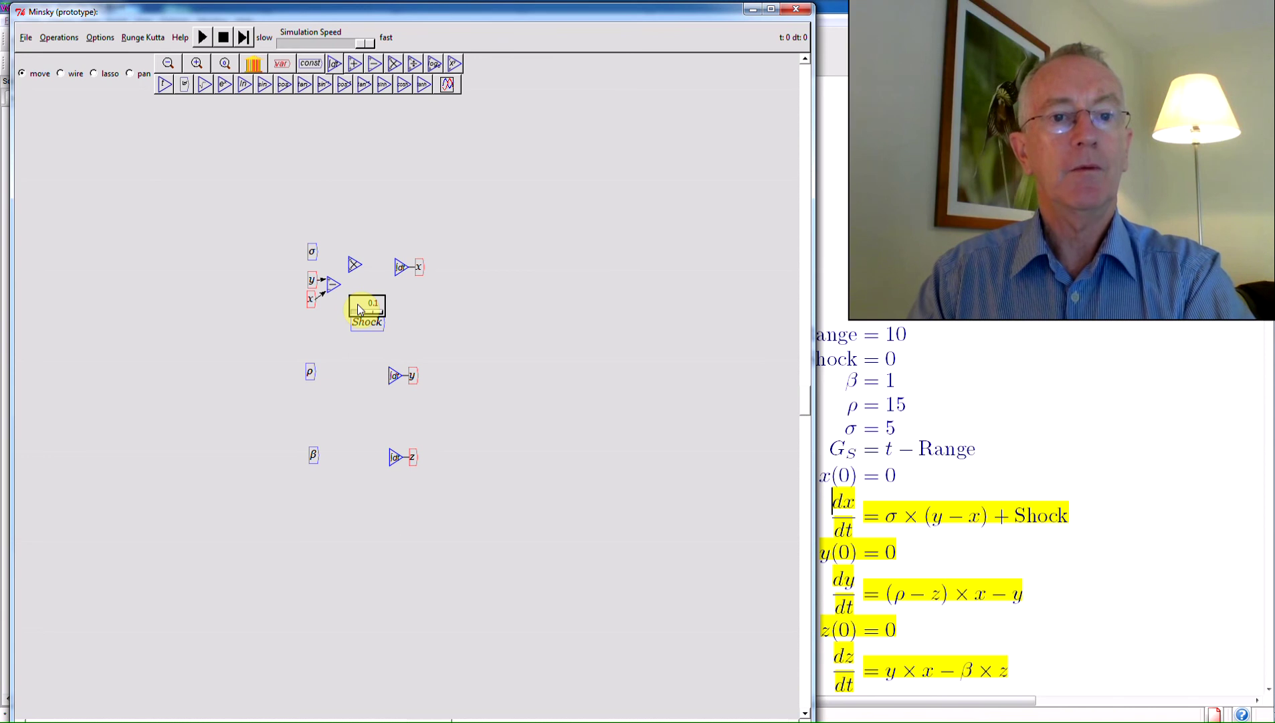
pyautogui.click(359, 309)
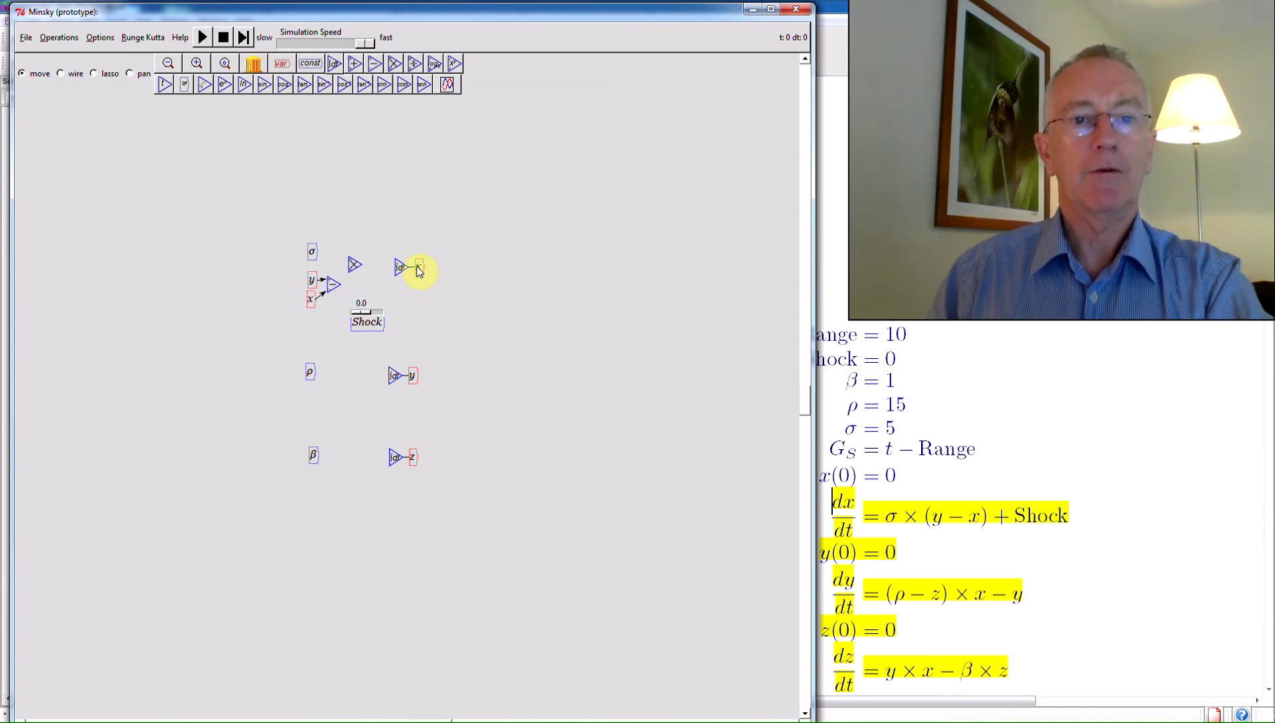
# Wire σ into the multiply block after deleting a misplaced wire, then move Shock left.
pyautogui.moveTo(421, 270); pyautogui.dragTo(450, 267)
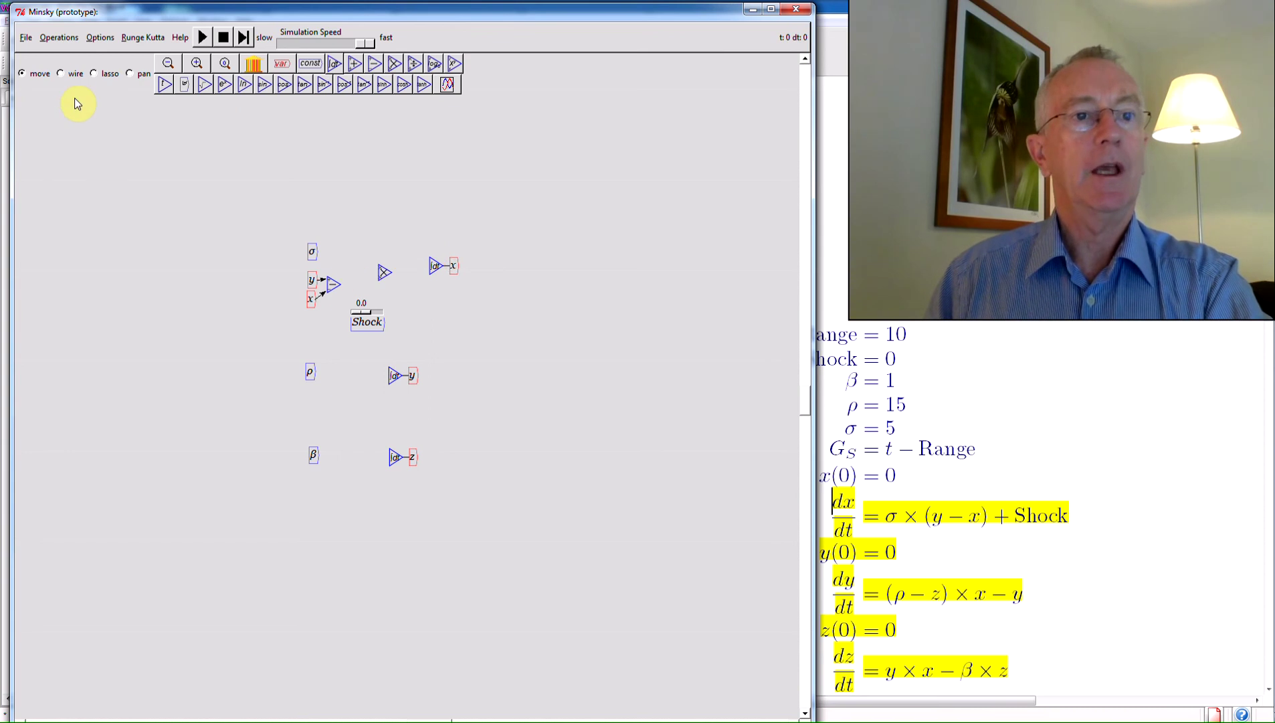
pyautogui.moveTo(320, 253); pyautogui.dragTo(327, 266)
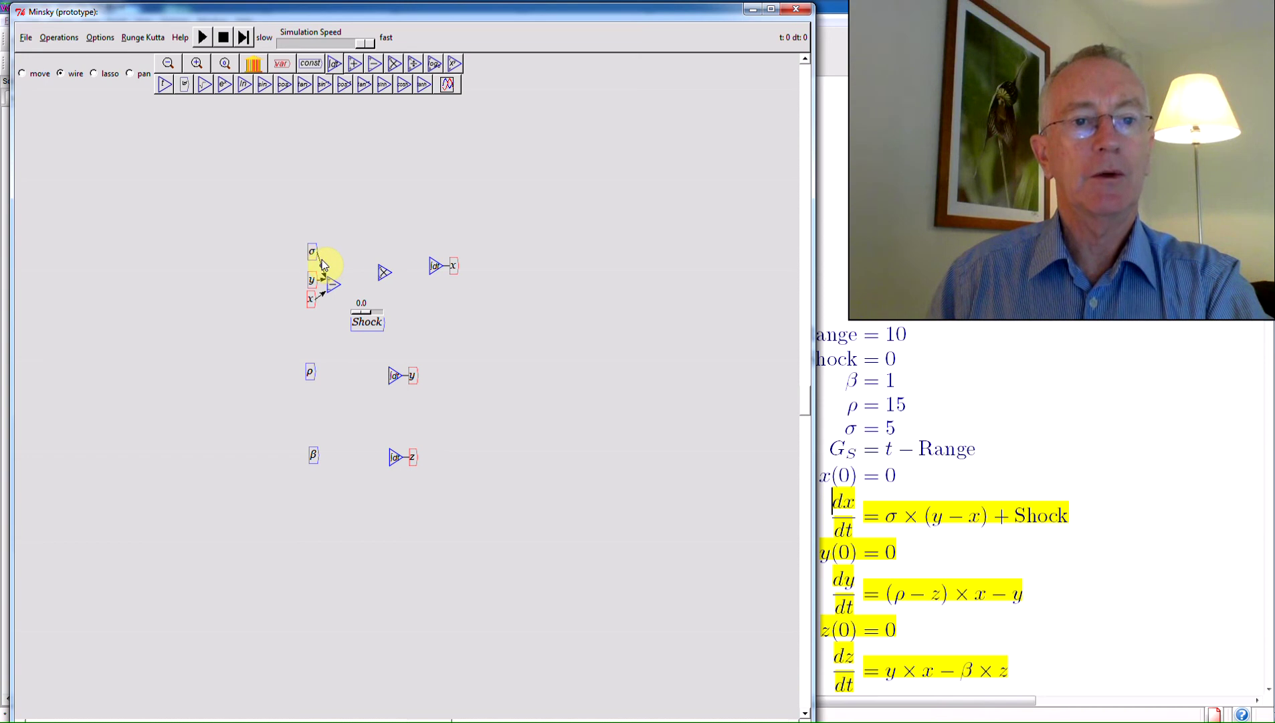
pyautogui.moveTo(321, 264); pyautogui.dragTo(320, 261)
pyautogui.rightClick(320, 260)
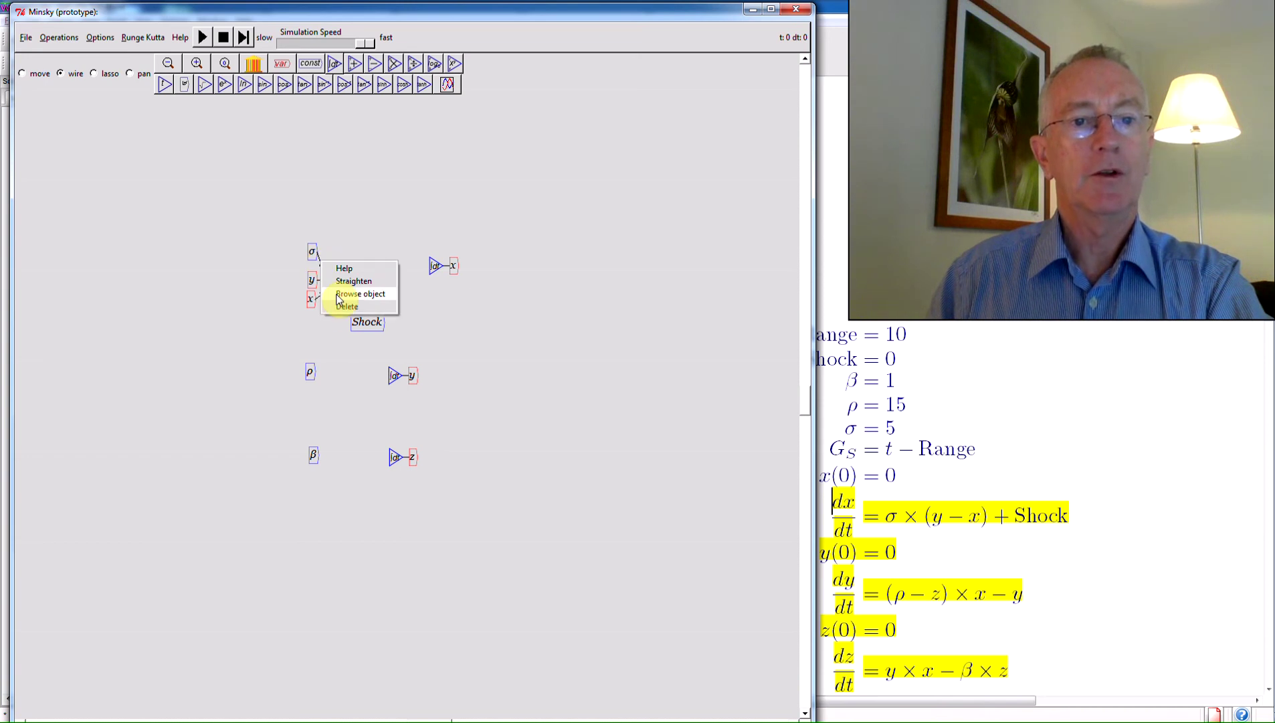
pyautogui.click(339, 308)
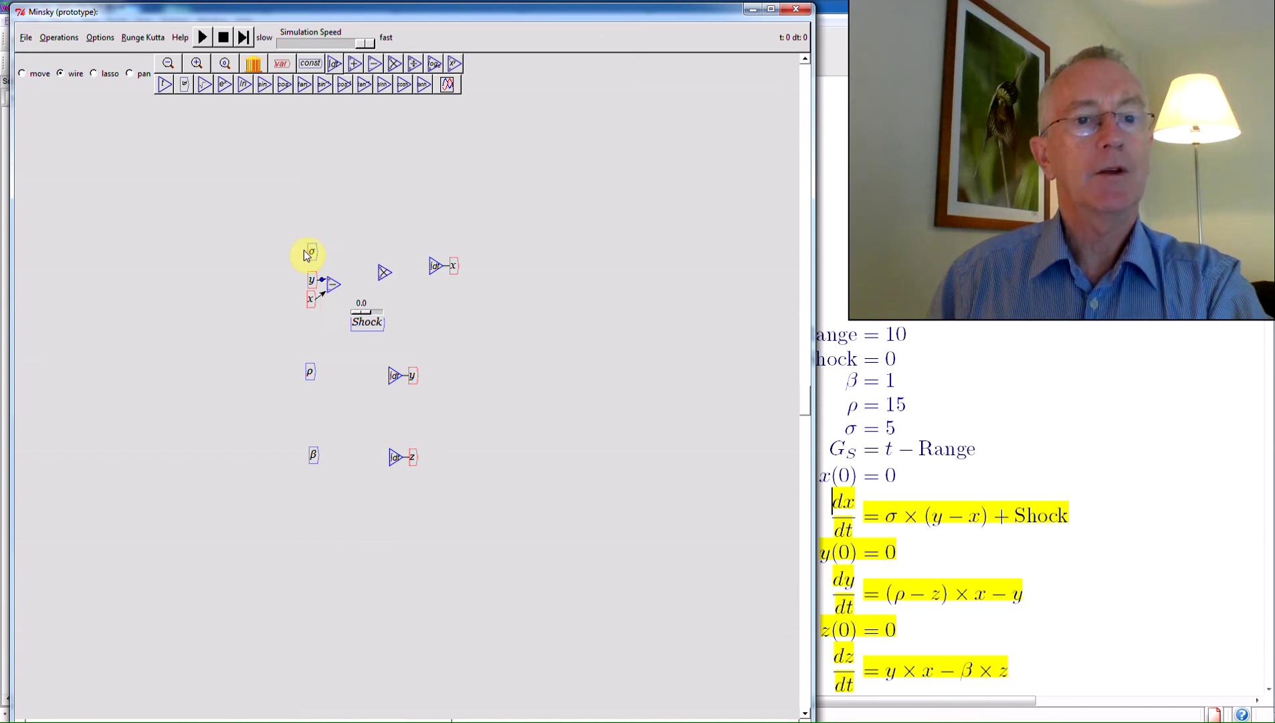
pyautogui.moveTo(372, 263); pyautogui.dragTo(433, 268)
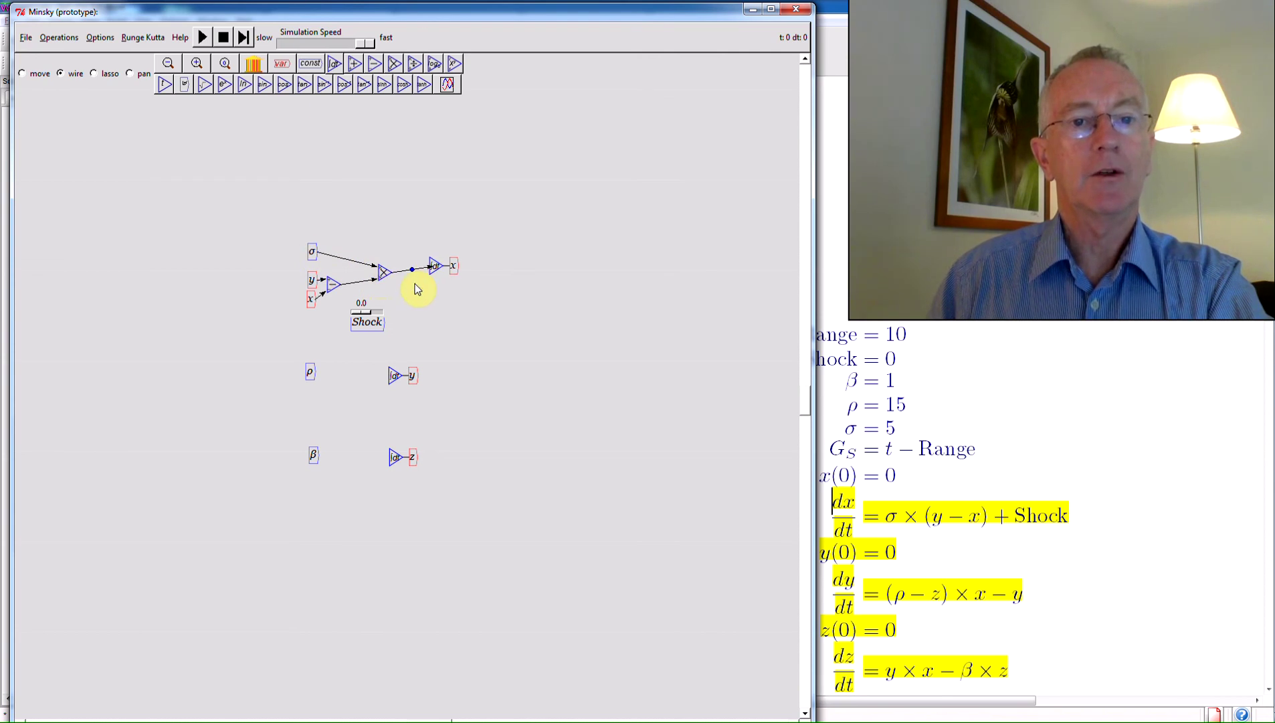
pyautogui.click(35, 81)
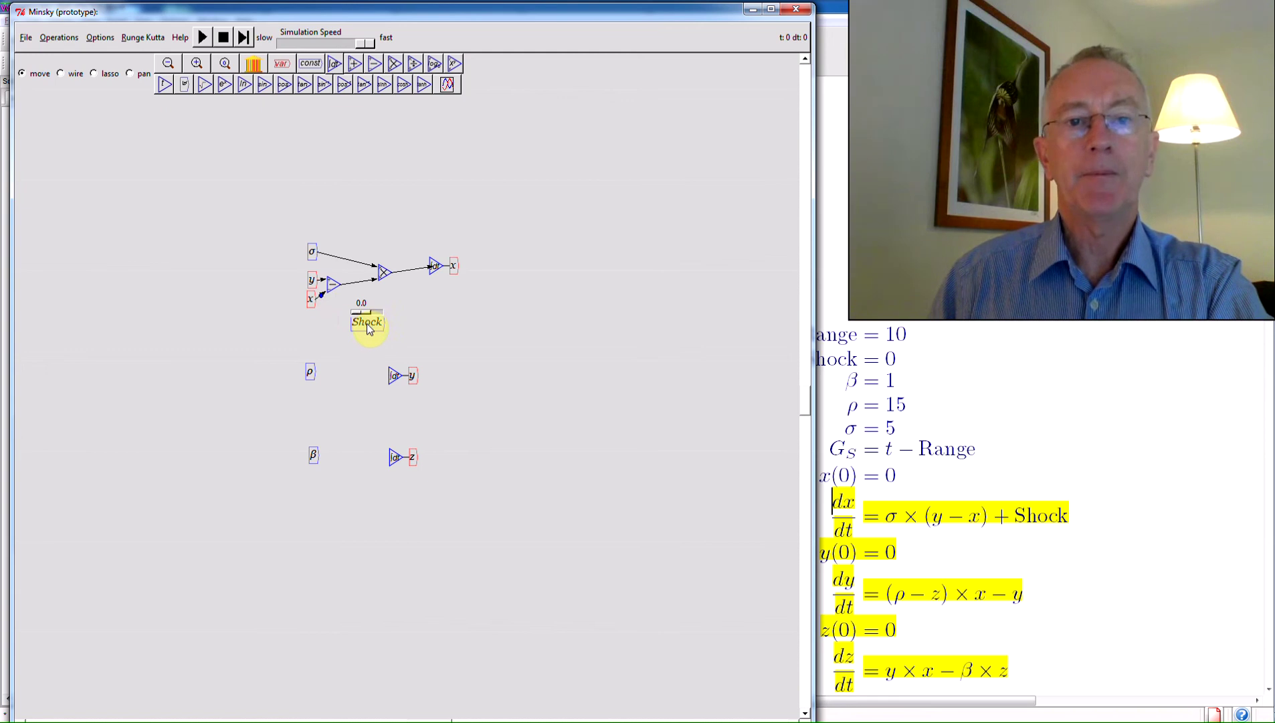
pyautogui.moveTo(367, 325); pyautogui.dragTo(348, 330)
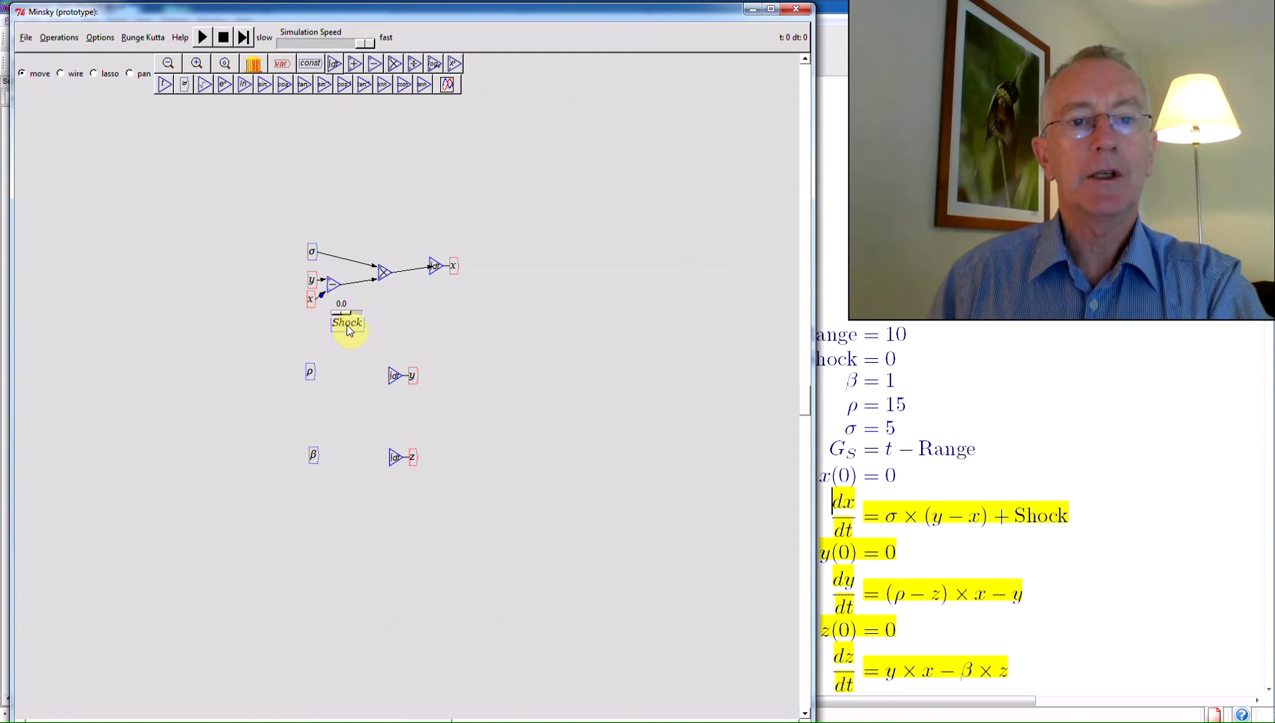
# Replace the multiply-to-x wire with an add block fed by the multiply output.
pyautogui.rightClick(403, 277)
pyautogui.click(423, 319)
pyautogui.moveTo(436, 273); pyautogui.dragTo(455, 284)
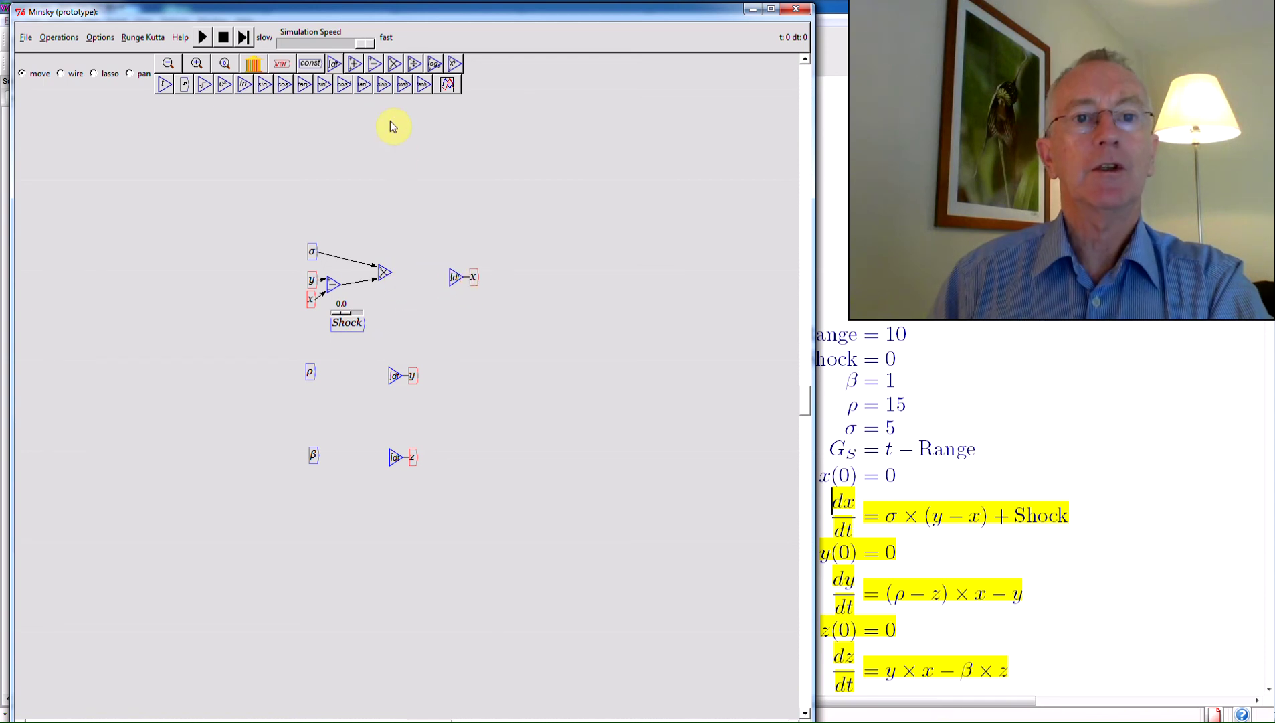
pyautogui.click(355, 63)
pyautogui.click(414, 289)
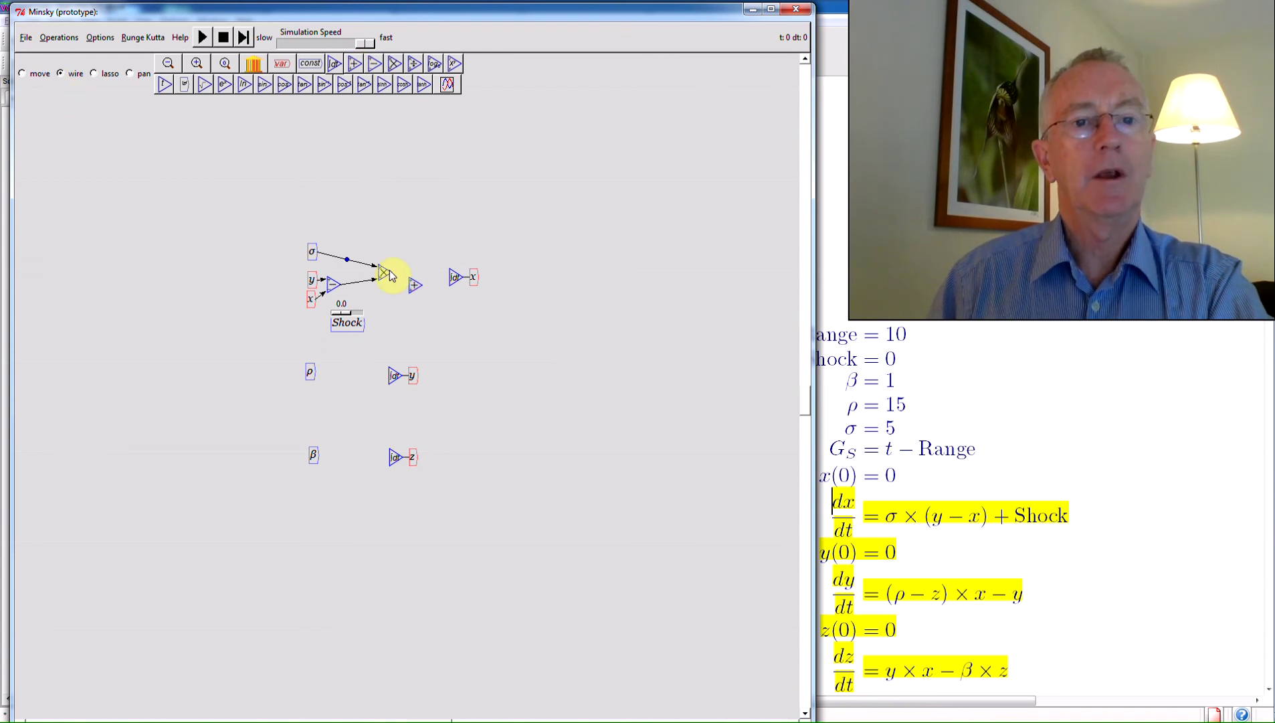
pyautogui.moveTo(389, 270); pyautogui.dragTo(422, 289)
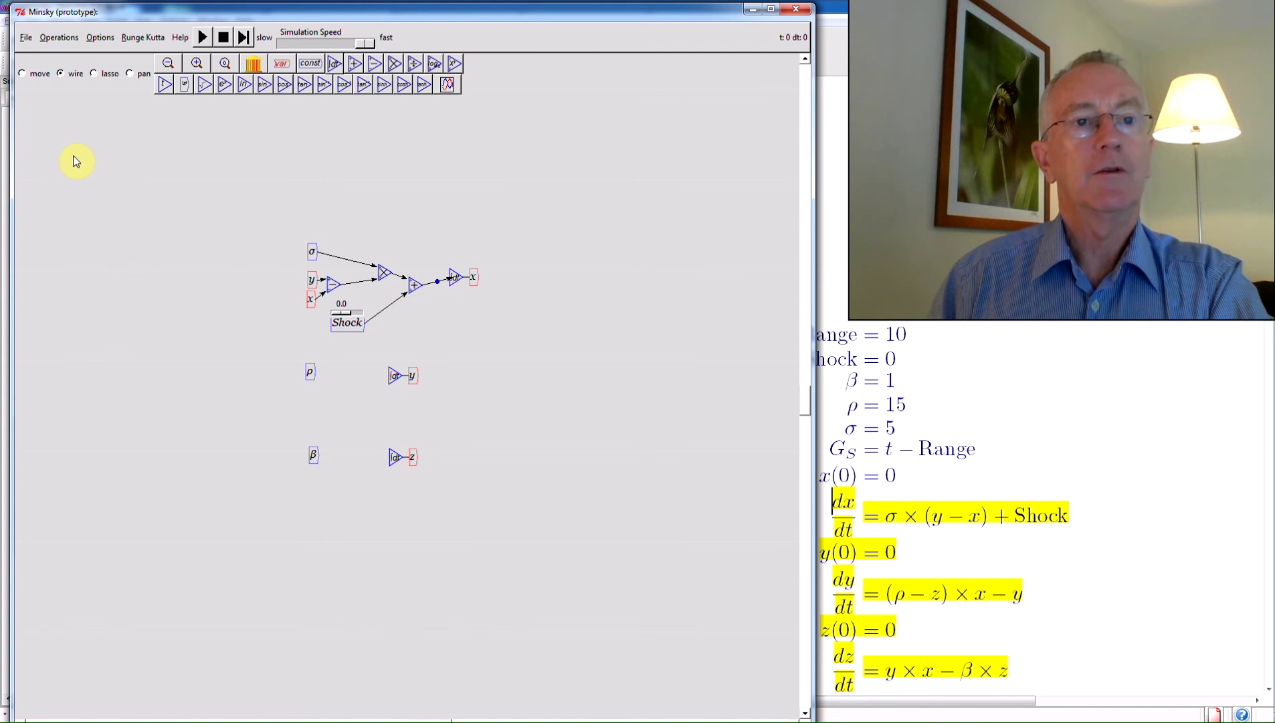
pyautogui.click(26, 74)
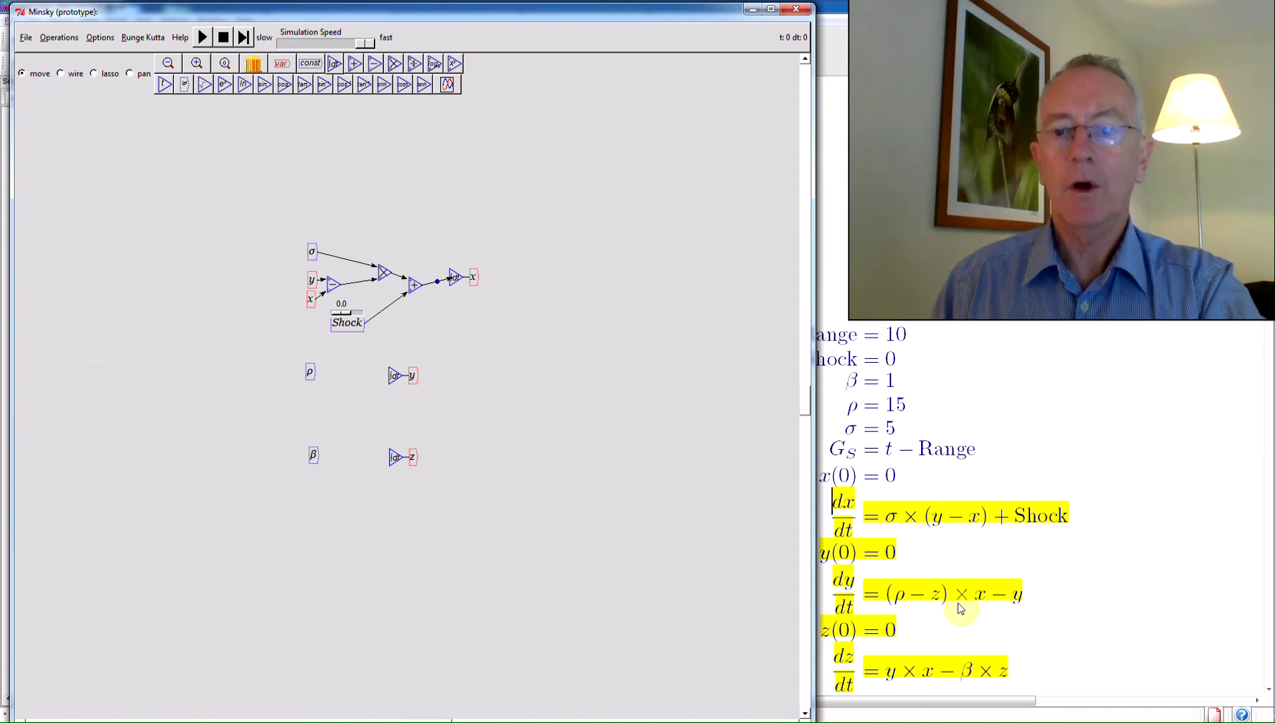
# Copy z below ρ and add a subtraction block fed by ρ to form ρ − z.
pyautogui.rightClick(412, 457)
pyautogui.click(445, 500)
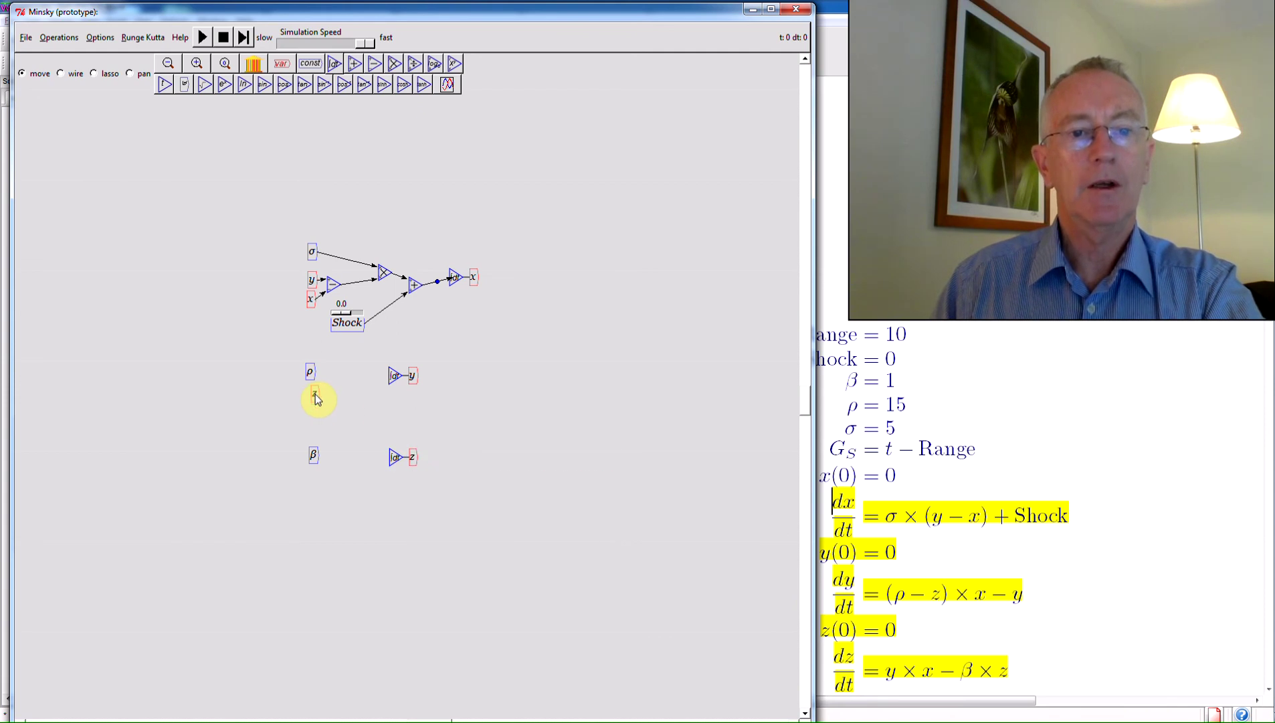
pyautogui.click(316, 396)
pyautogui.click(375, 63)
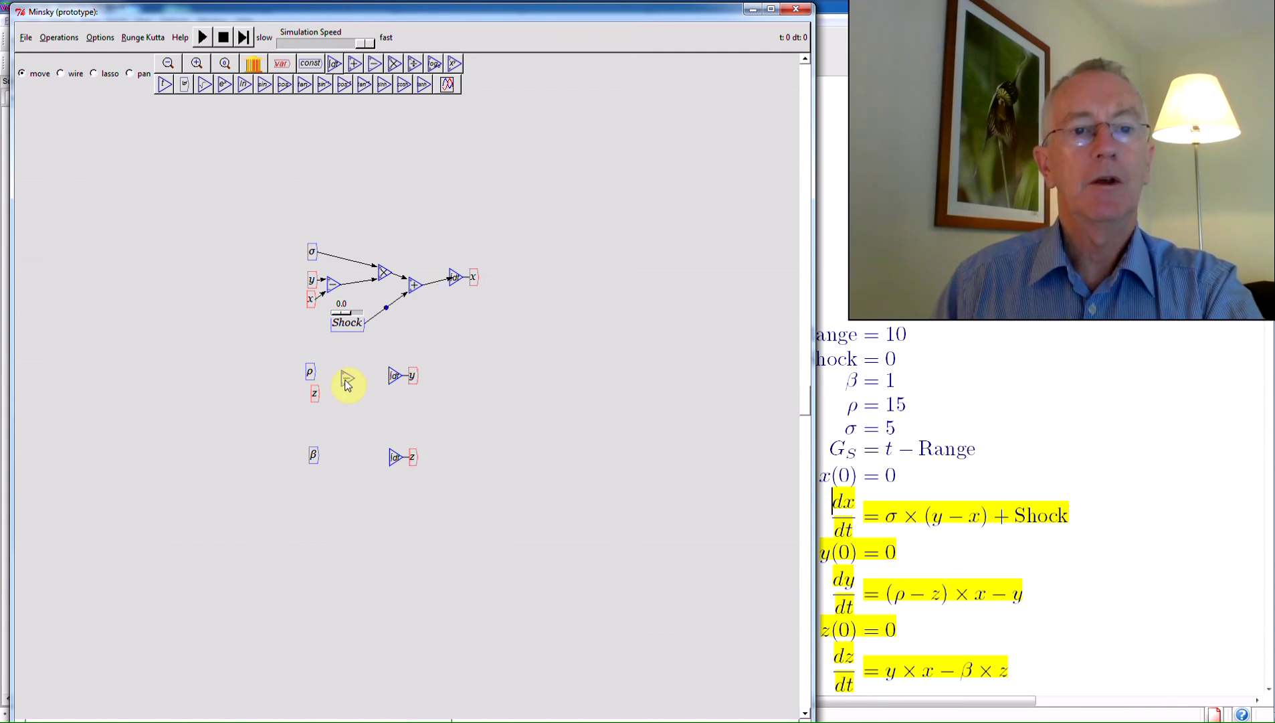
pyautogui.click(329, 379)
pyautogui.click(60, 73)
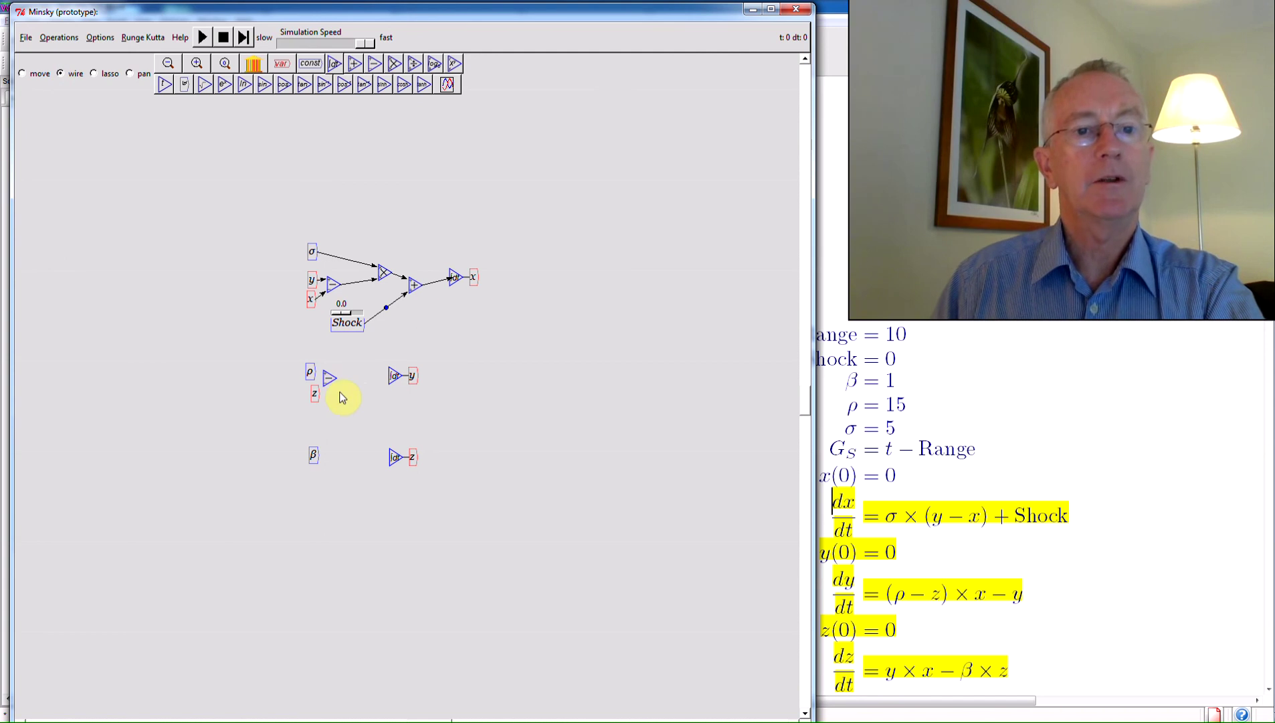
pyautogui.moveTo(312, 371)
pyautogui.mouseDown()
pyautogui.moveTo(328, 375)
pyautogui.moveTo(318, 380)
pyautogui.mouseUp()
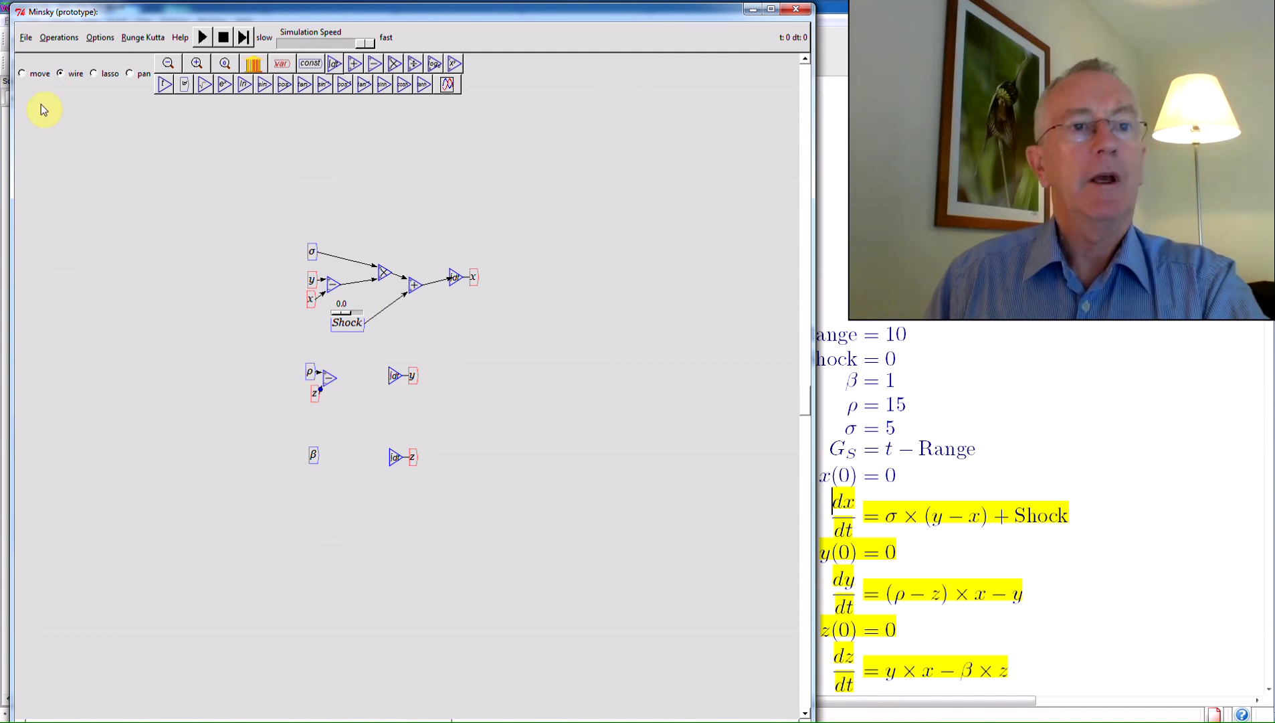
pyautogui.click(22, 73)
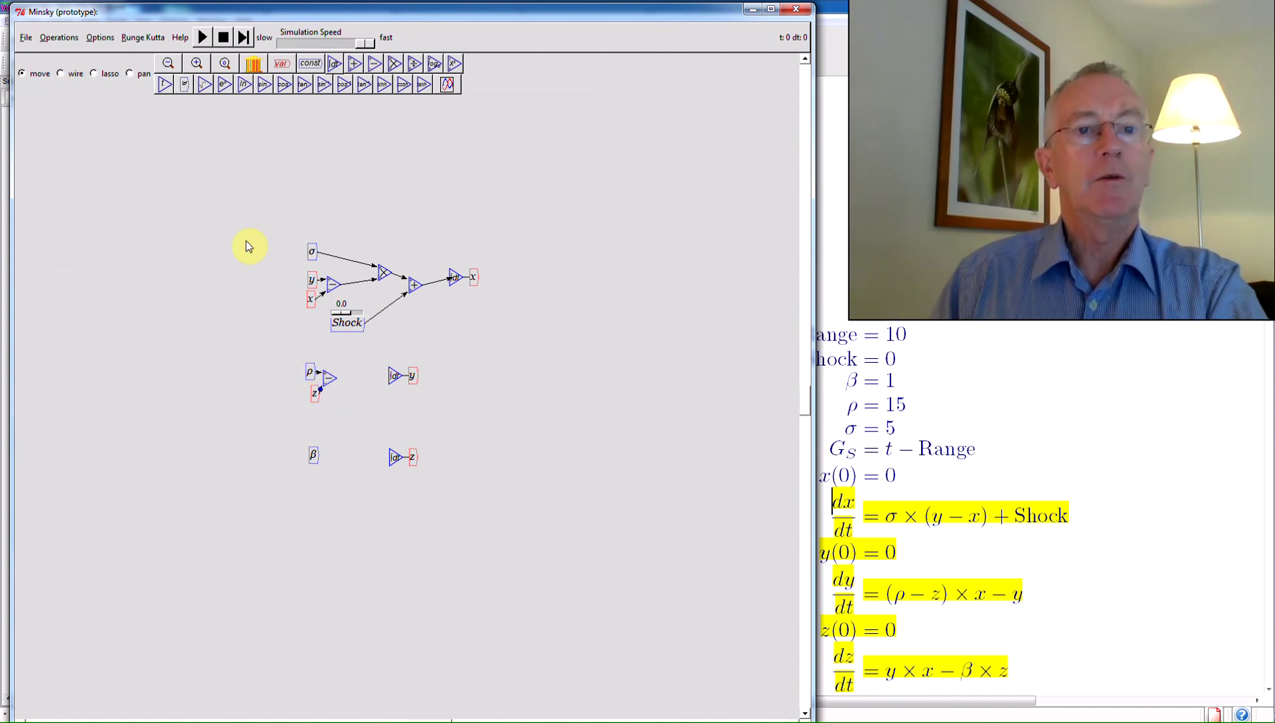
# Copy x below z and place a multiply block beside ρ − z.
pyautogui.rightClick(314, 303)
pyautogui.click(336, 367)
pyautogui.click(321, 415)
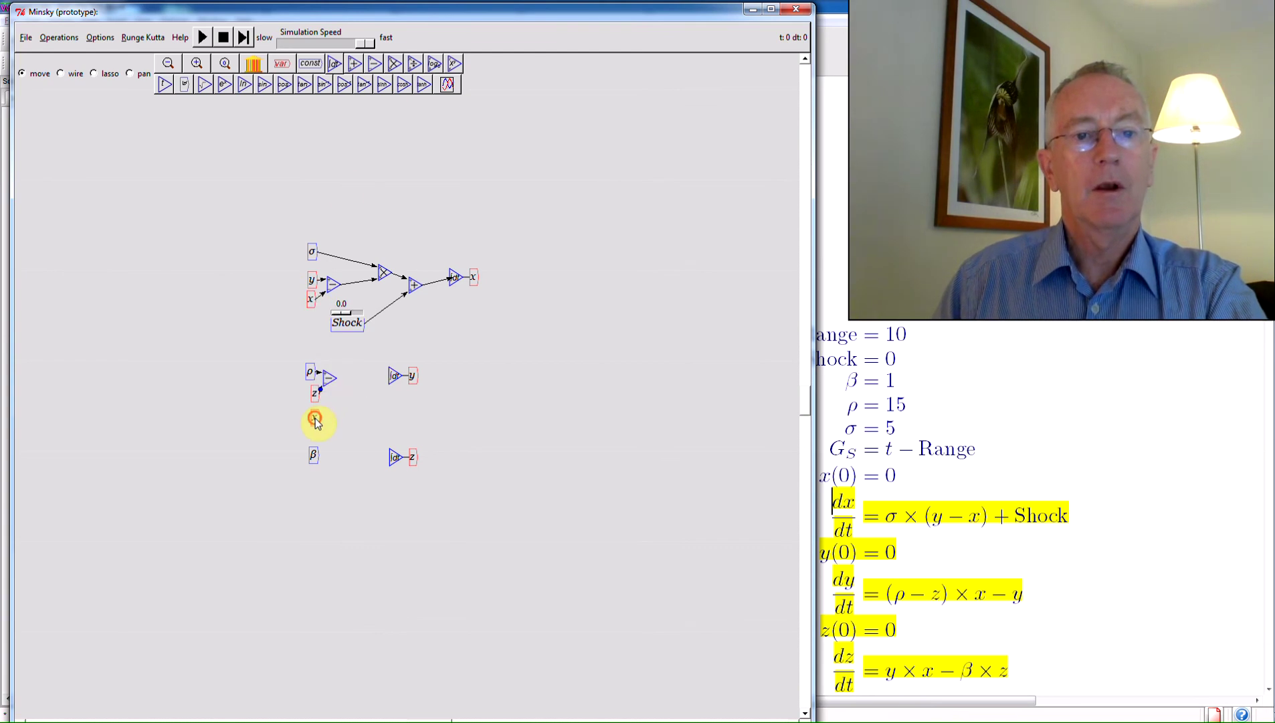
pyautogui.click(398, 64)
pyautogui.click(378, 361)
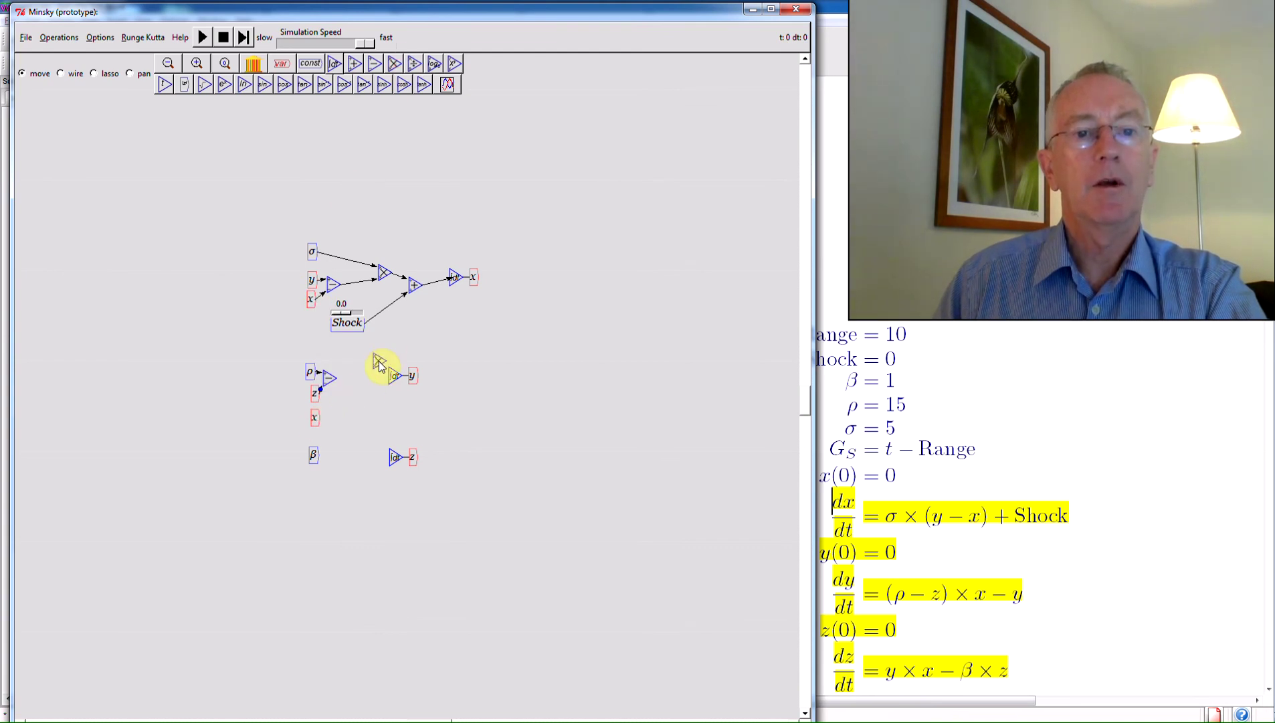
pyautogui.click(352, 397)
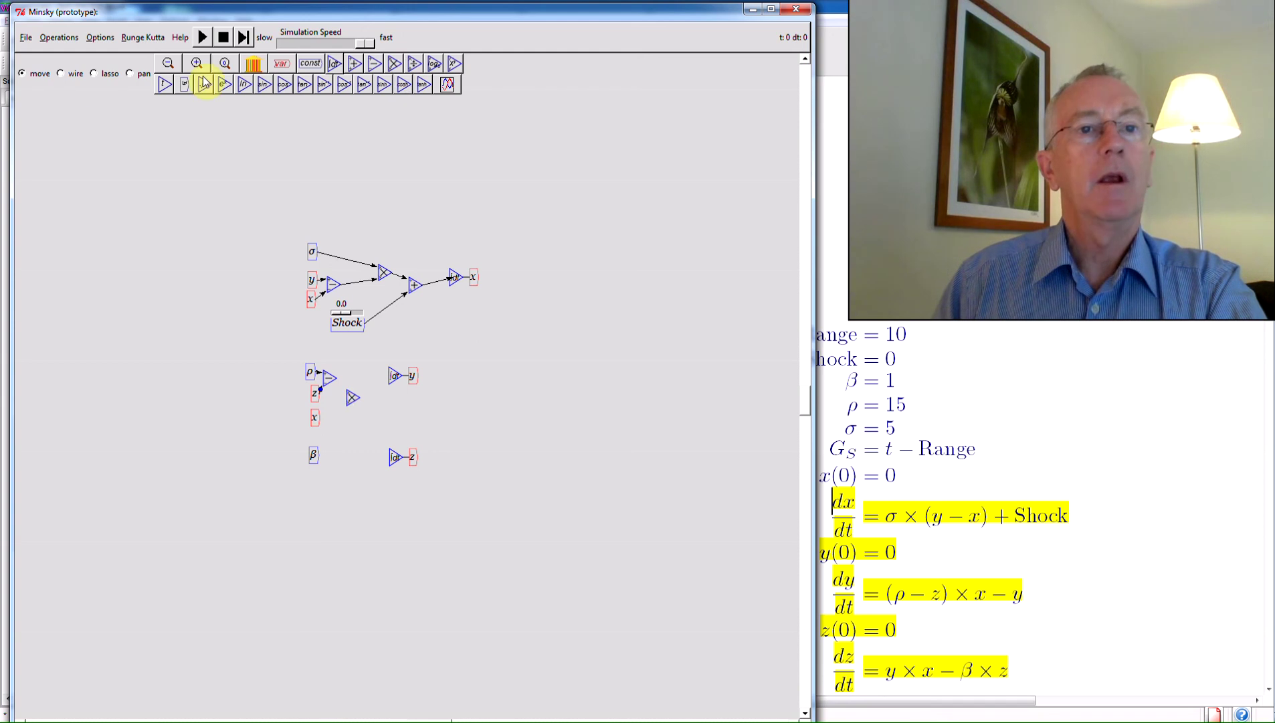
pyautogui.click(313, 455)
pyautogui.click(394, 456)
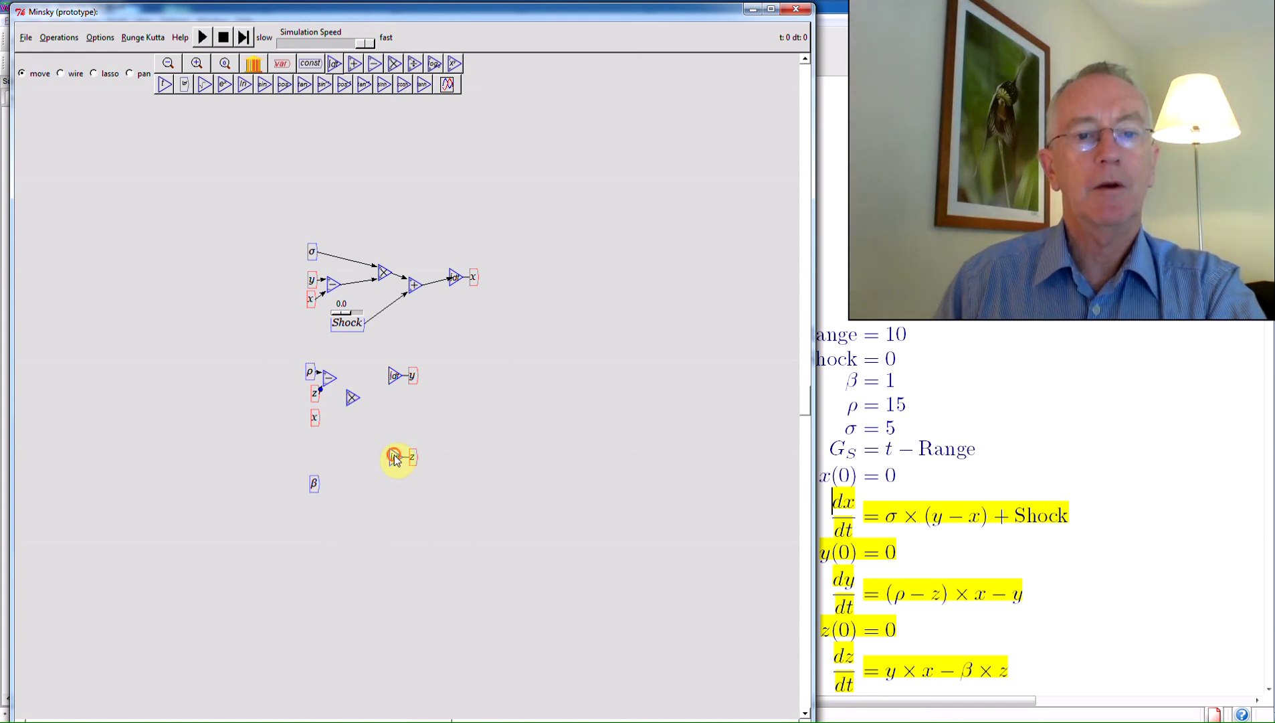
# Copy y below the multiply, add a subtraction block, and shift the y integrator right.
pyautogui.rightClick(410, 378)
pyautogui.click(437, 428)
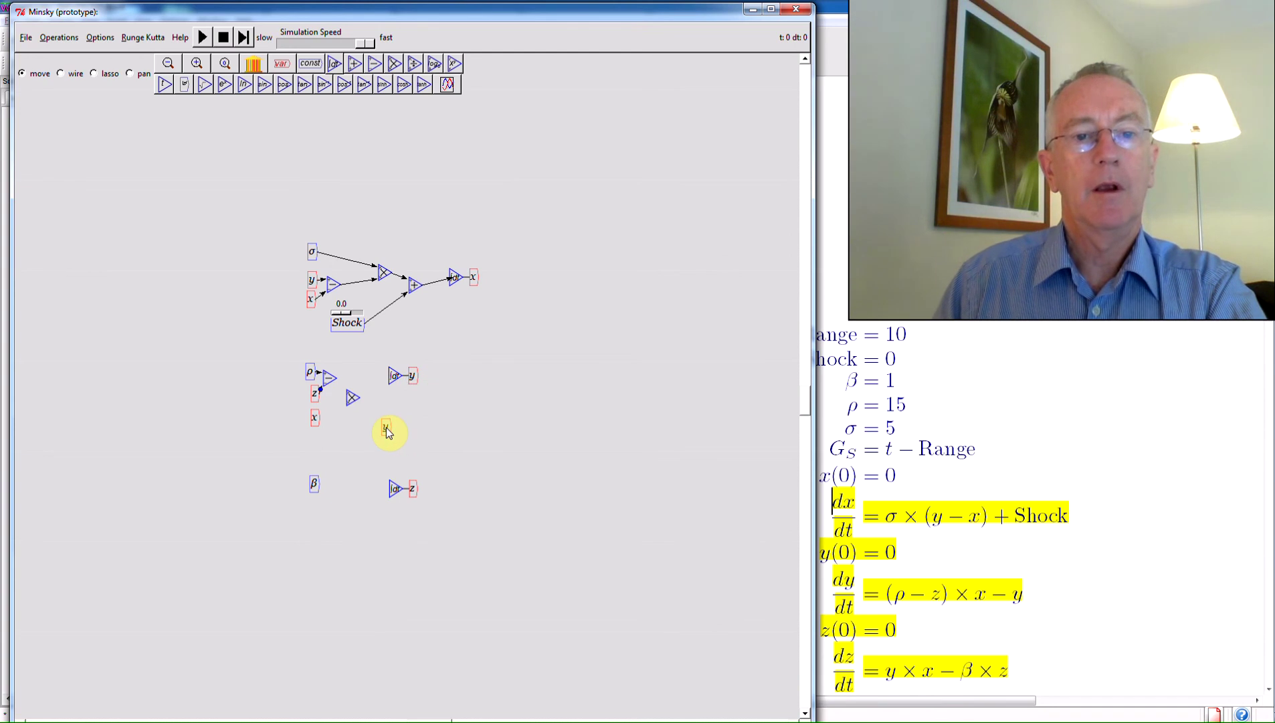
pyautogui.click(358, 430)
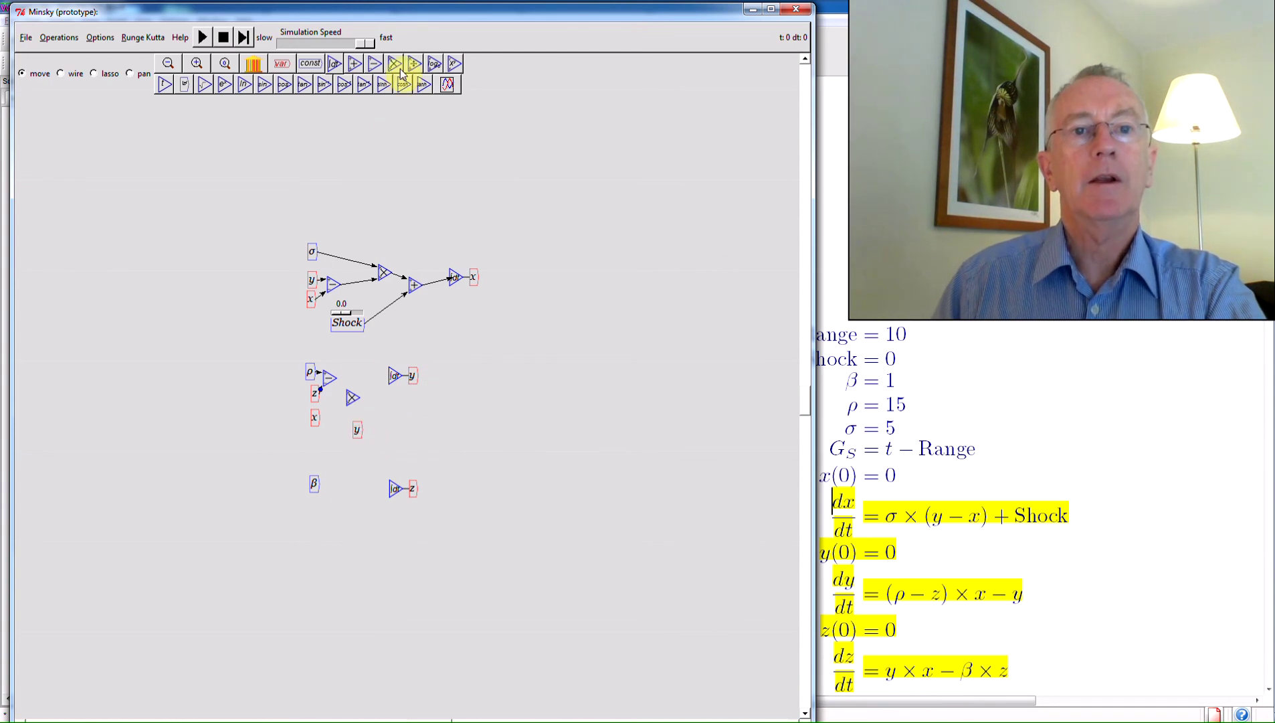
pyautogui.click(374, 66)
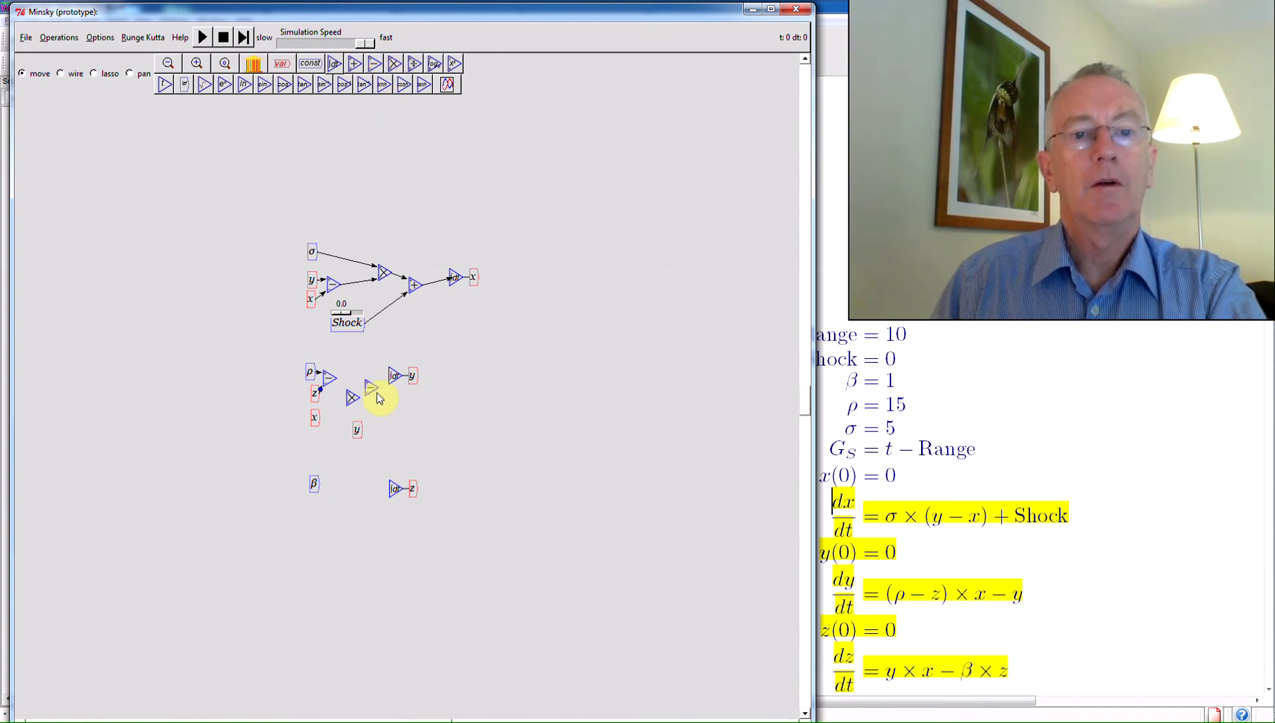
pyautogui.click(377, 393)
pyautogui.moveTo(402, 369); pyautogui.dragTo(439, 385)
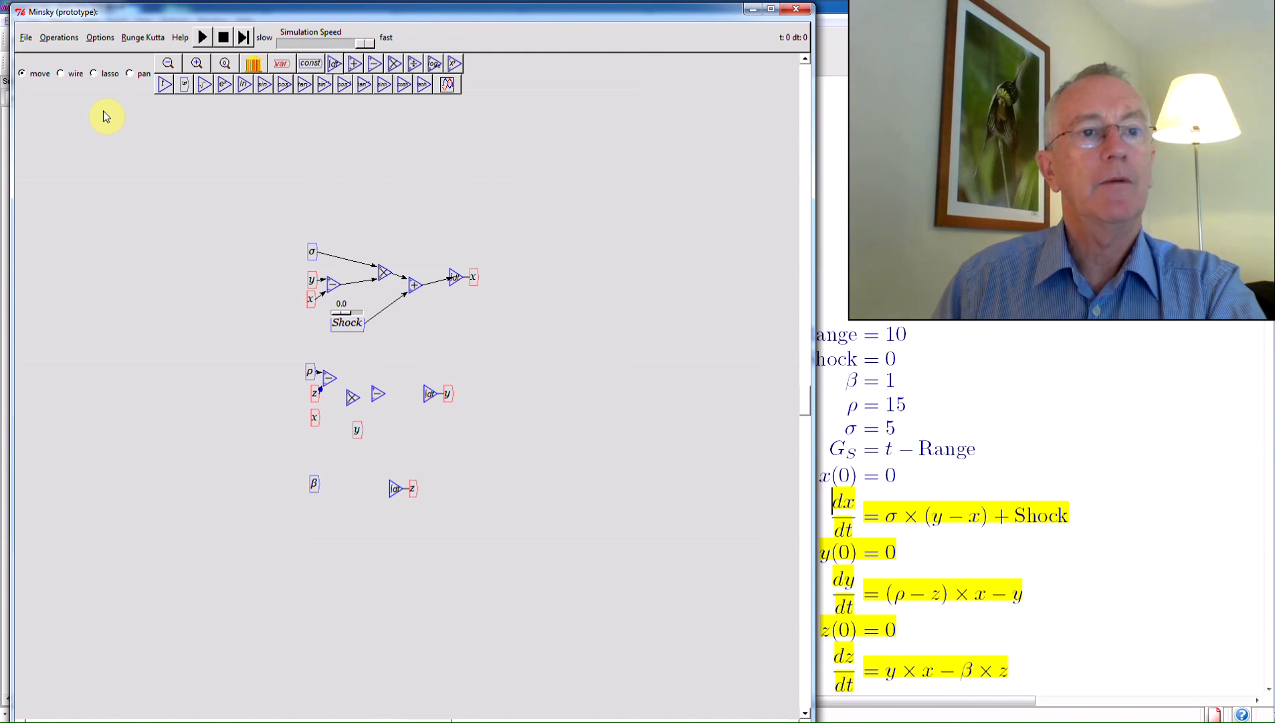
# Wire ρ − z into the multiply and the final subtraction into the y integrator.
pyautogui.click(86, 79)
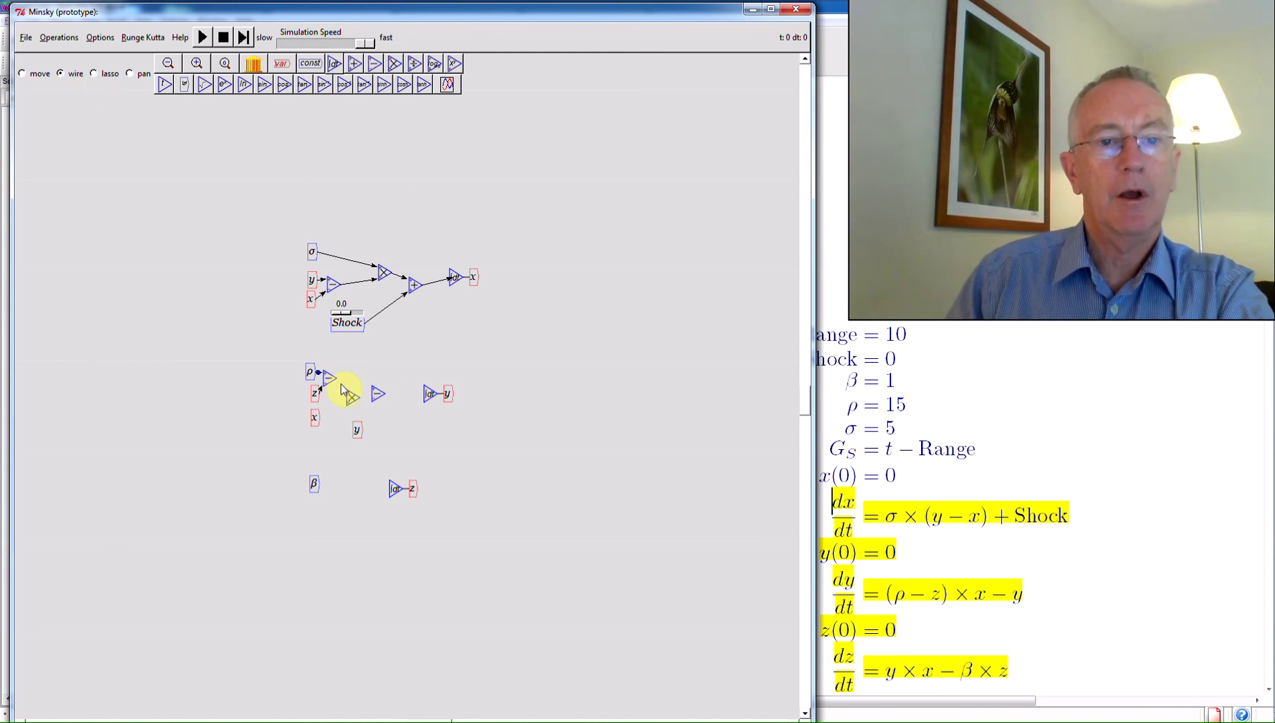
pyautogui.moveTo(335, 380); pyautogui.dragTo(347, 407)
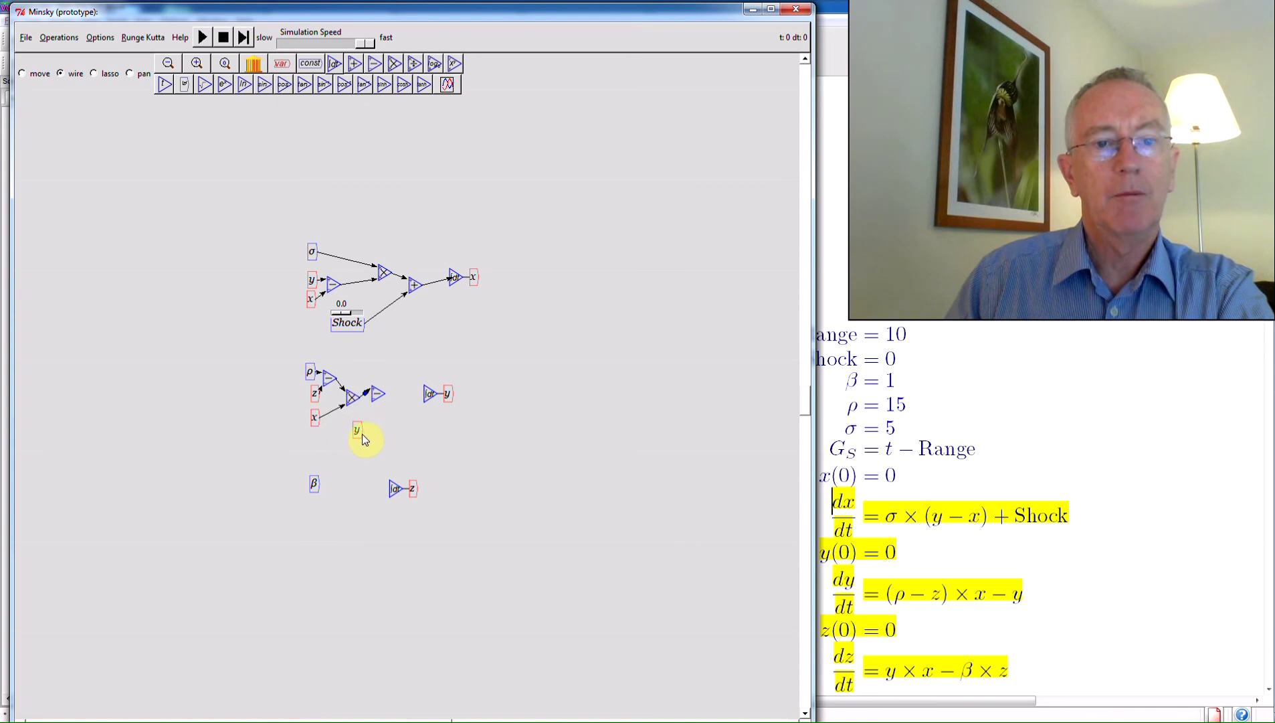
pyautogui.moveTo(377, 400); pyautogui.dragTo(409, 393)
pyautogui.click(22, 73)
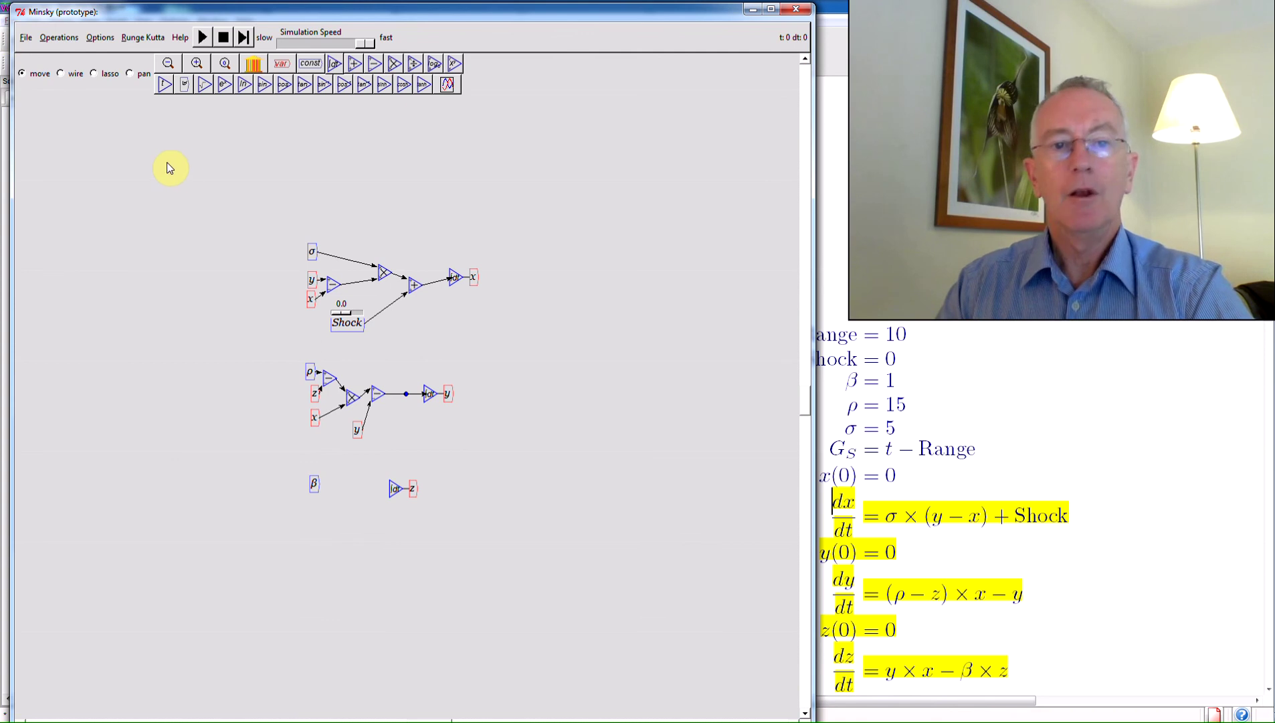
# Copy y and x below the network and add a multiply block beside them.
pyautogui.rightClick(312, 284)
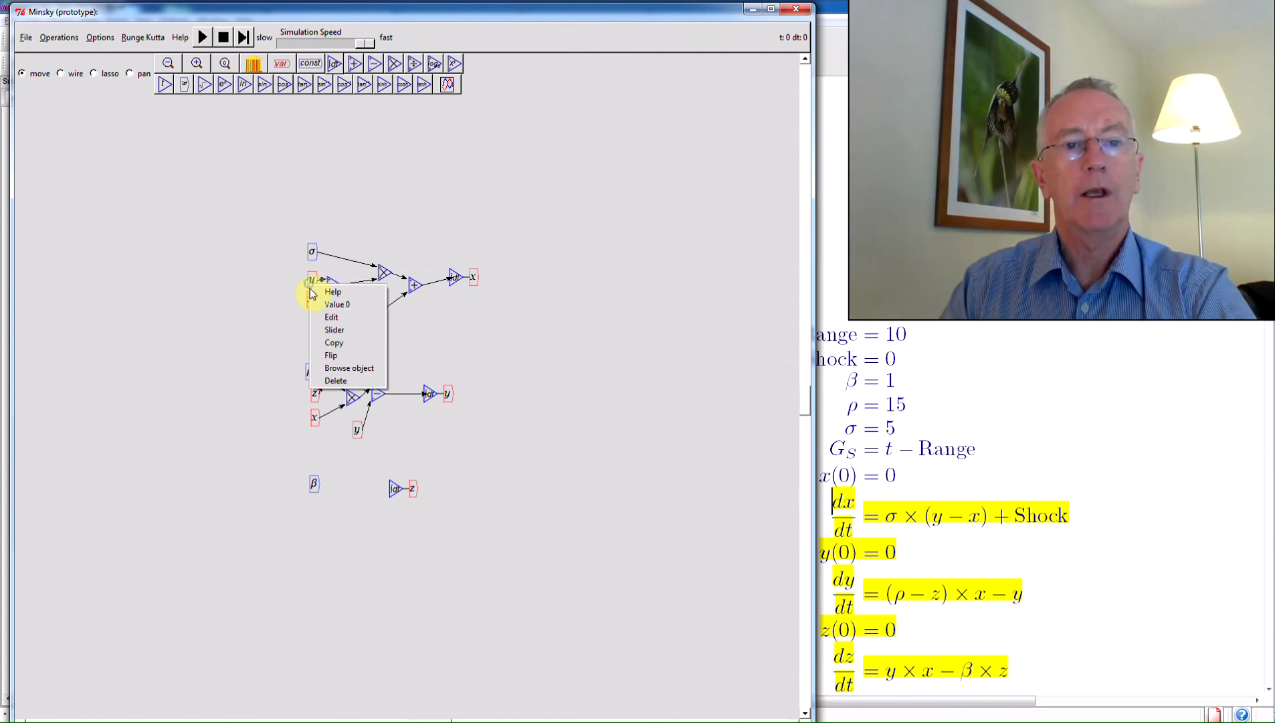
pyautogui.click(330, 343)
pyautogui.click(319, 447)
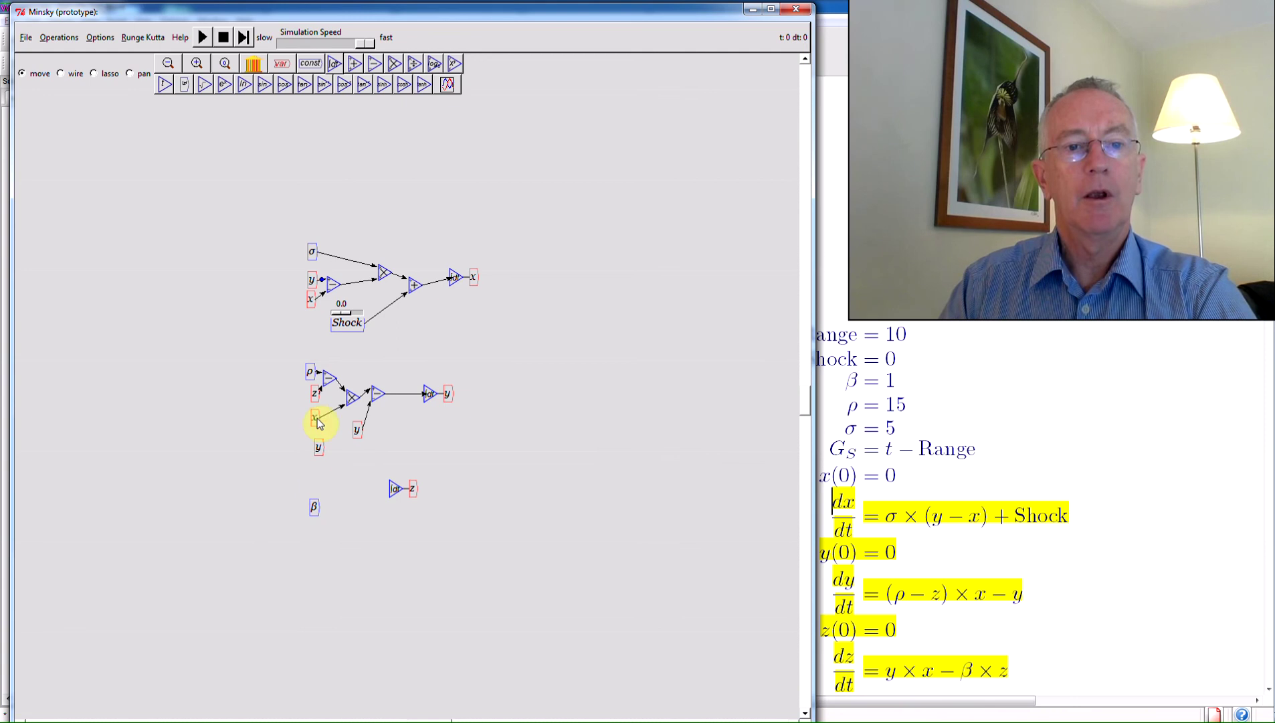
pyautogui.rightClick(314, 414)
pyautogui.click(331, 473)
pyautogui.click(316, 463)
pyautogui.click(395, 63)
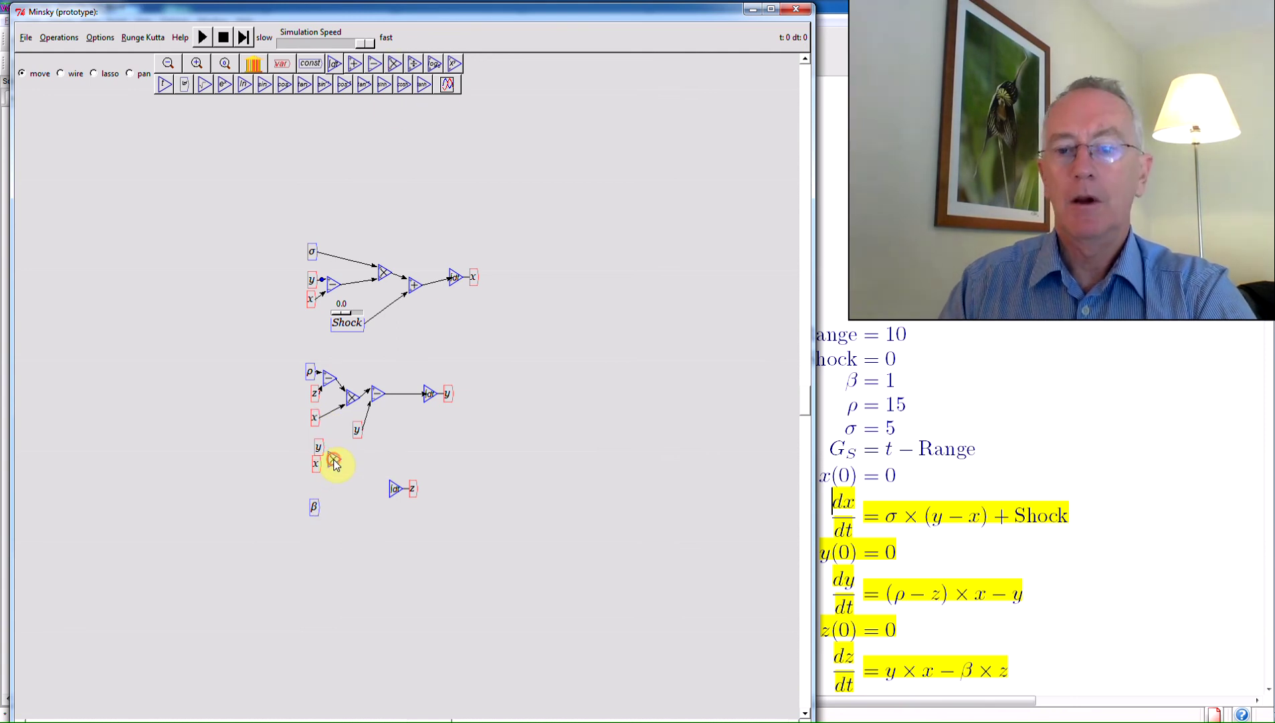
pyautogui.click(334, 461)
# Copy z below β, add a second multiply beside β, and a subtract between them.
pyautogui.rightClick(414, 492)
pyautogui.click(438, 532)
pyautogui.click(312, 530)
pyautogui.click(395, 63)
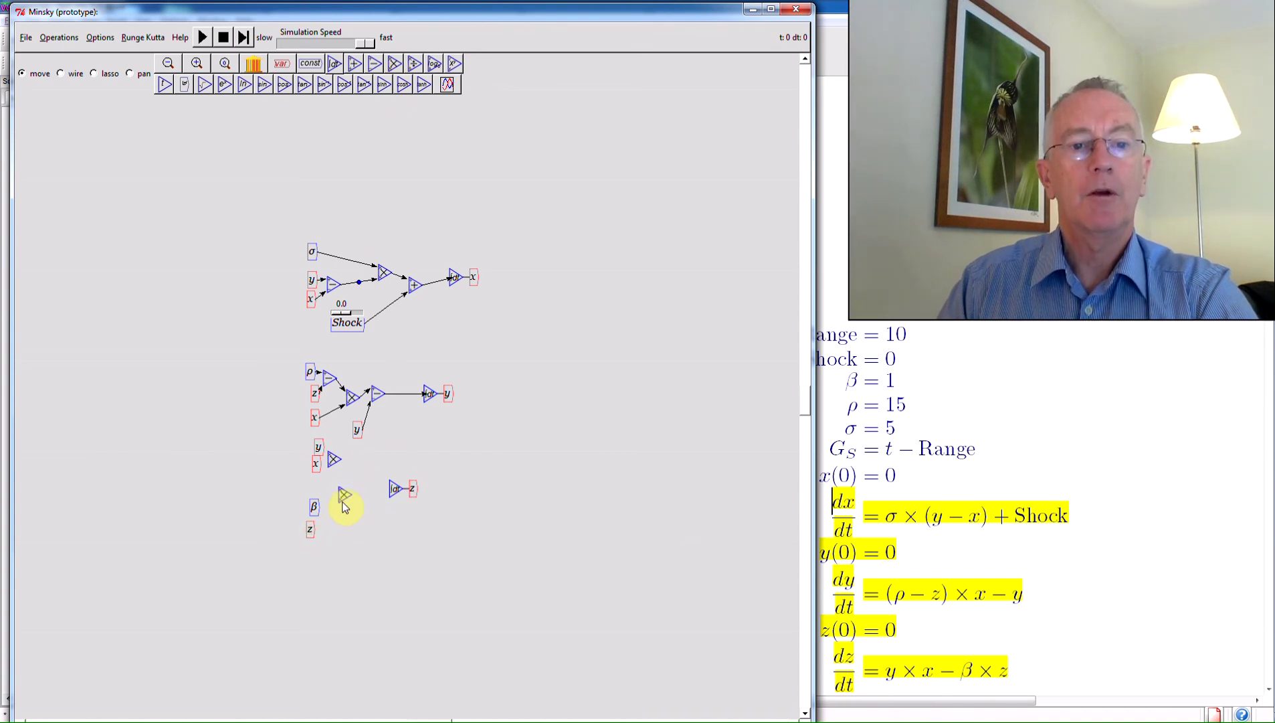
pyautogui.click(333, 518)
pyautogui.click(375, 62)
pyautogui.click(355, 488)
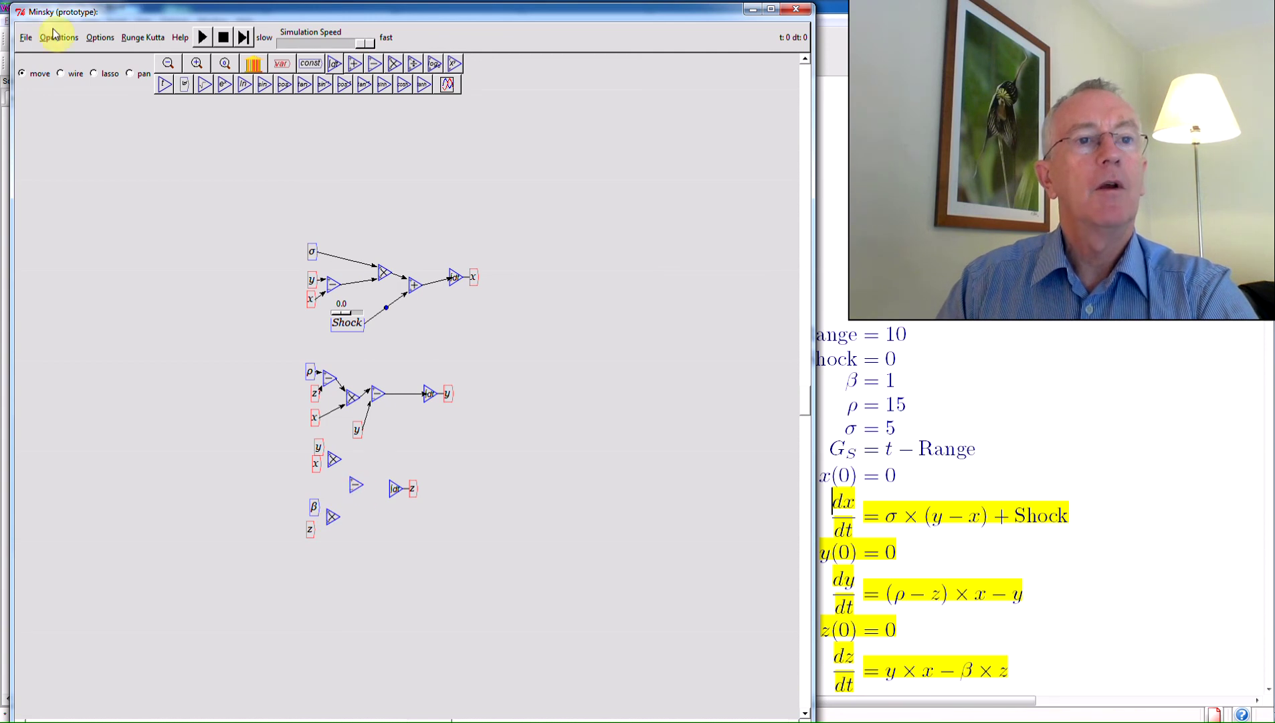
# Wire y and x into the first multiply, deleting a misattached x wire along the way.
pyautogui.click(60, 73)
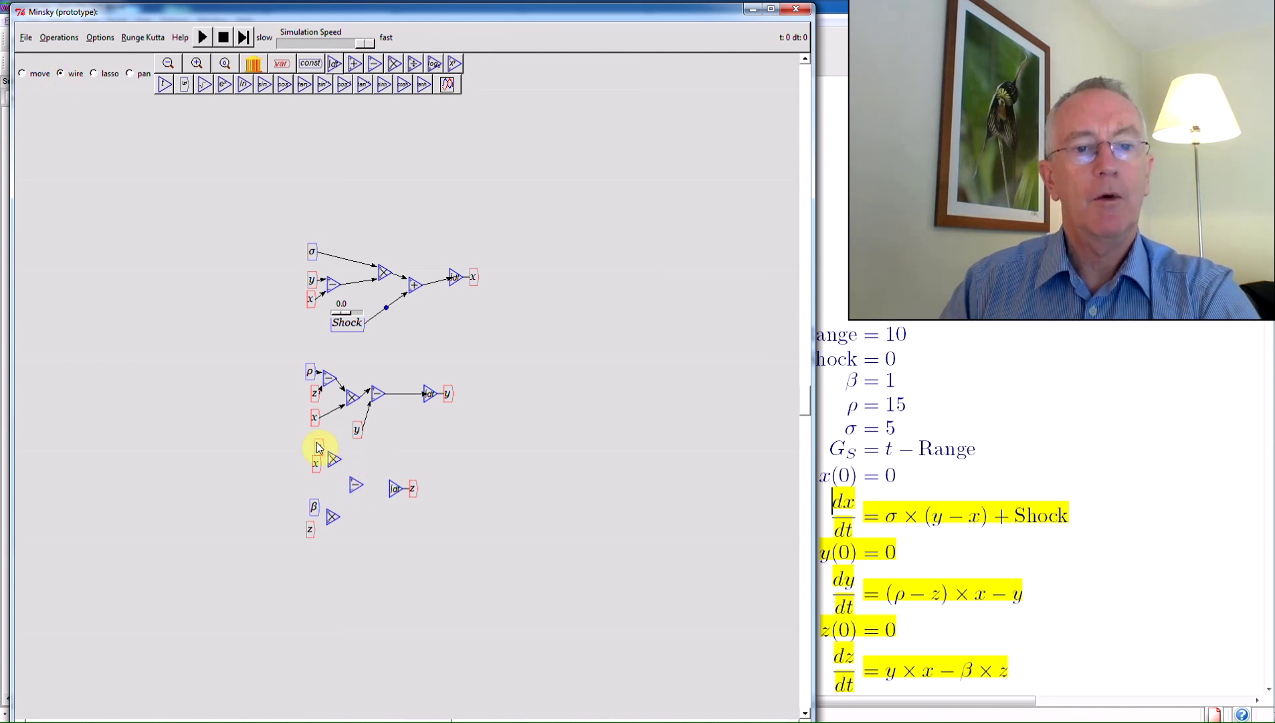
pyautogui.moveTo(319, 446); pyautogui.dragTo(334, 461)
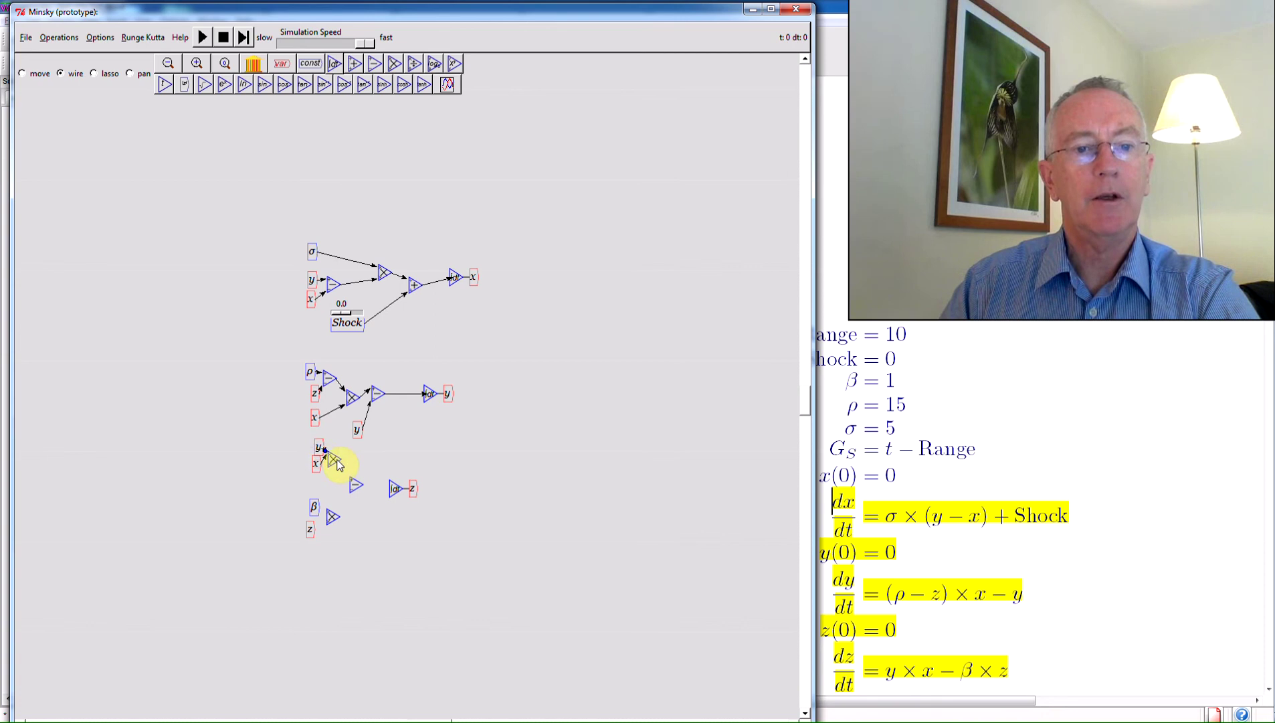
pyautogui.click(22, 73)
pyautogui.moveTo(316, 470); pyautogui.dragTo(257, 473)
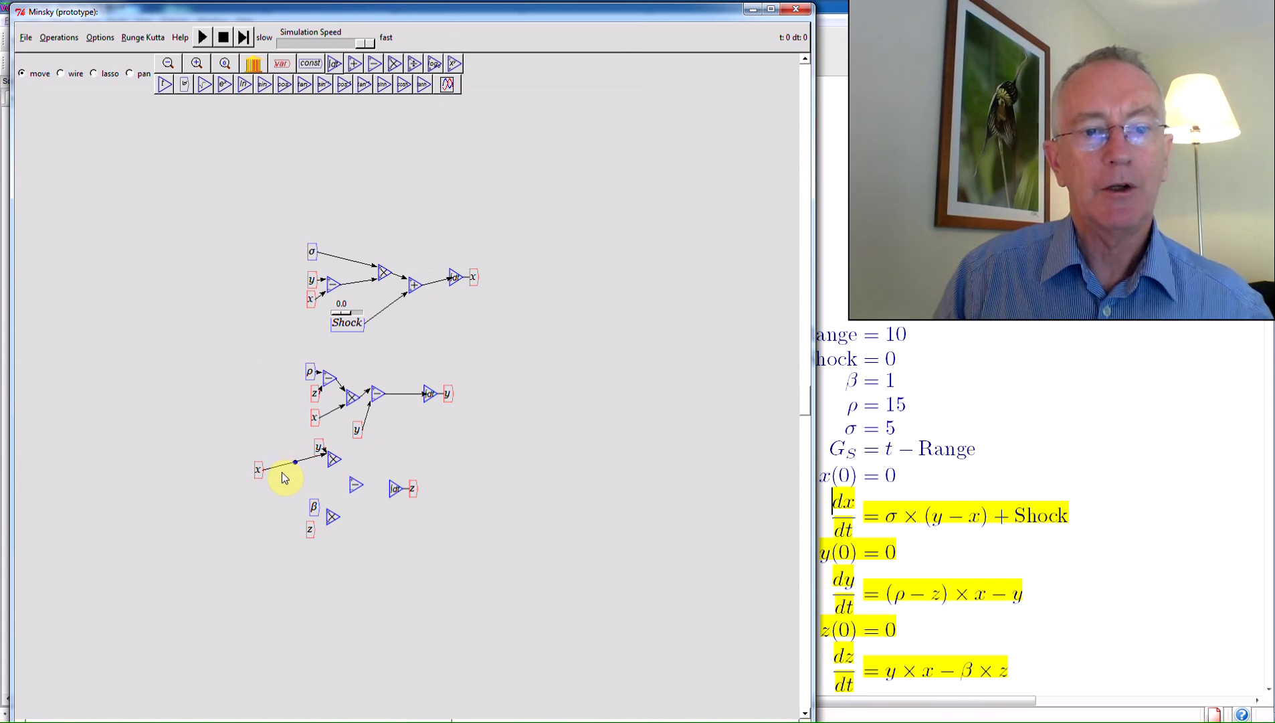
pyautogui.rightClick(288, 468)
pyautogui.click(324, 515)
pyautogui.click(61, 73)
pyautogui.moveTo(259, 468); pyautogui.dragTo(322, 467)
pyautogui.click(38, 77)
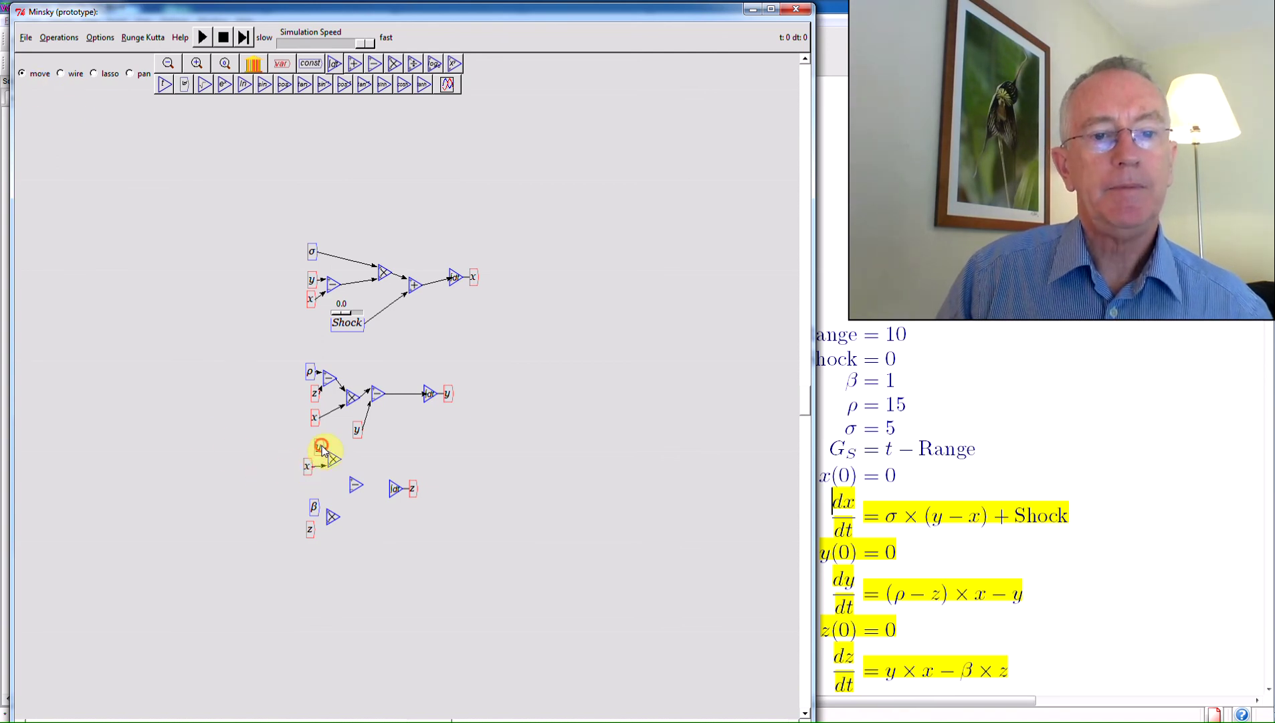
pyautogui.moveTo(322, 446); pyautogui.dragTo(314, 445)
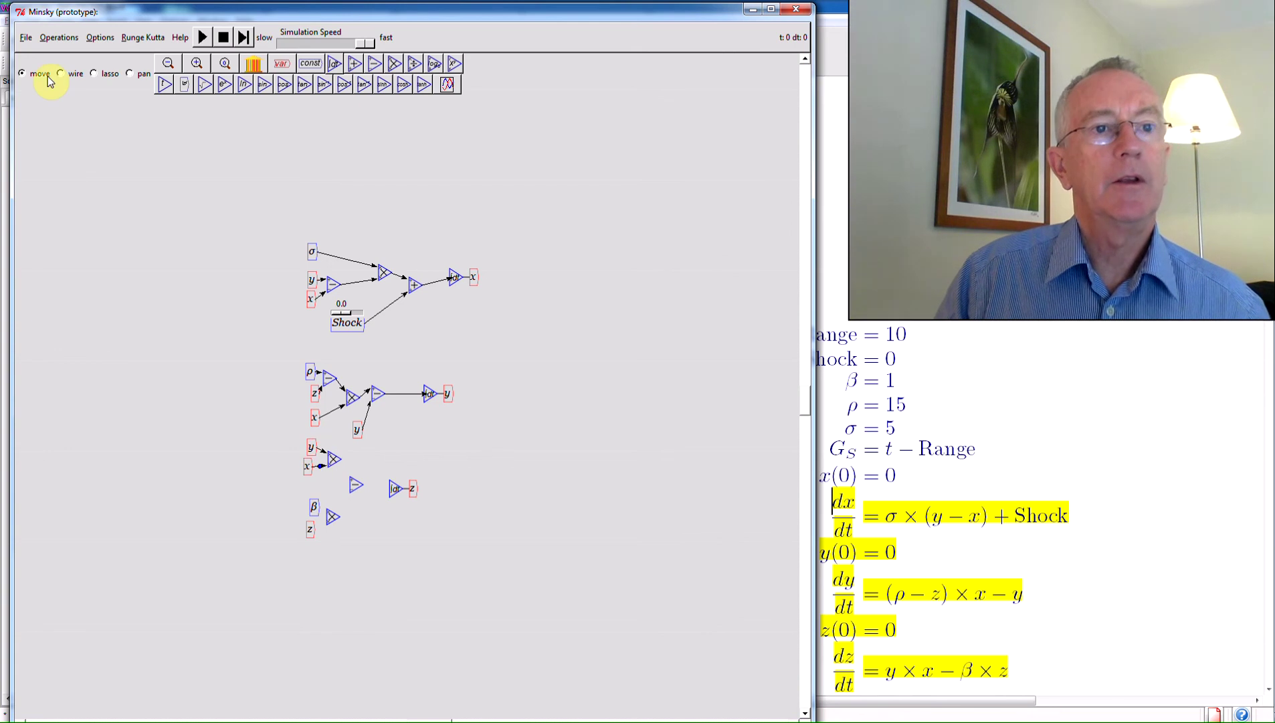
# Wire z into the β multiply and the y × x product into the subtract.
pyautogui.click(72, 75)
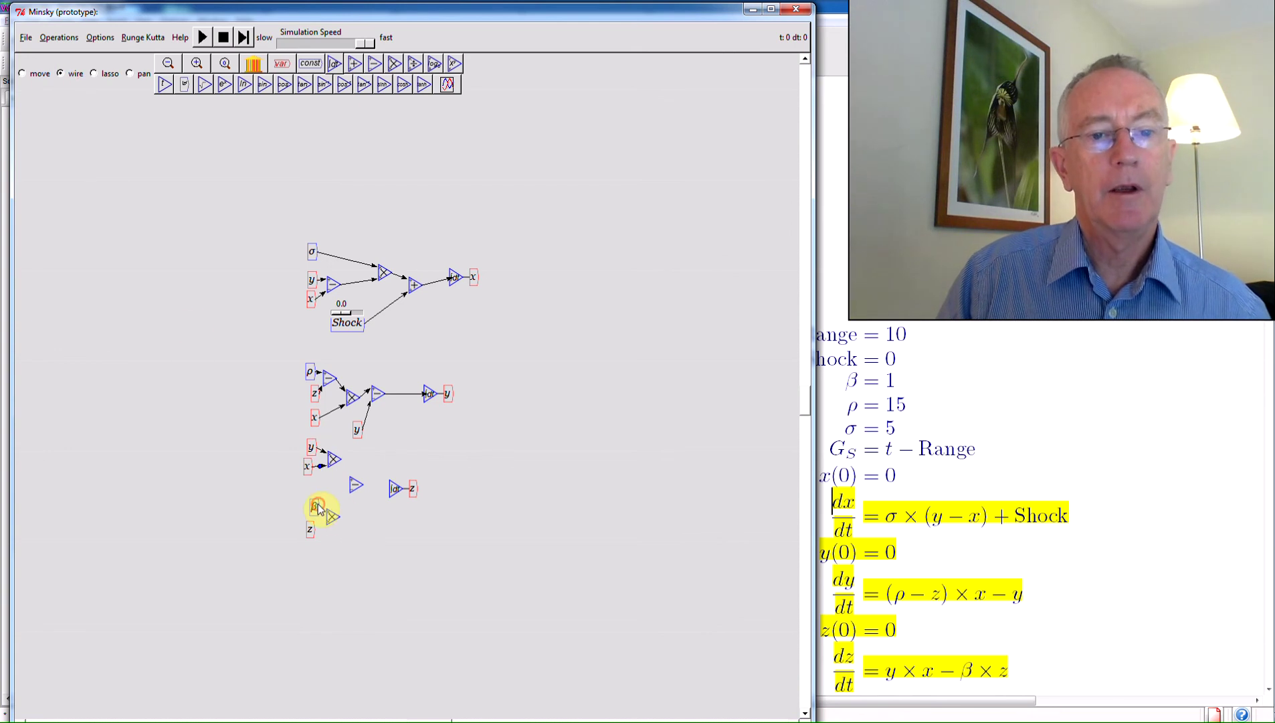
pyautogui.moveTo(312, 531); pyautogui.dragTo(330, 521)
pyautogui.moveTo(344, 472); pyautogui.dragTo(392, 488)
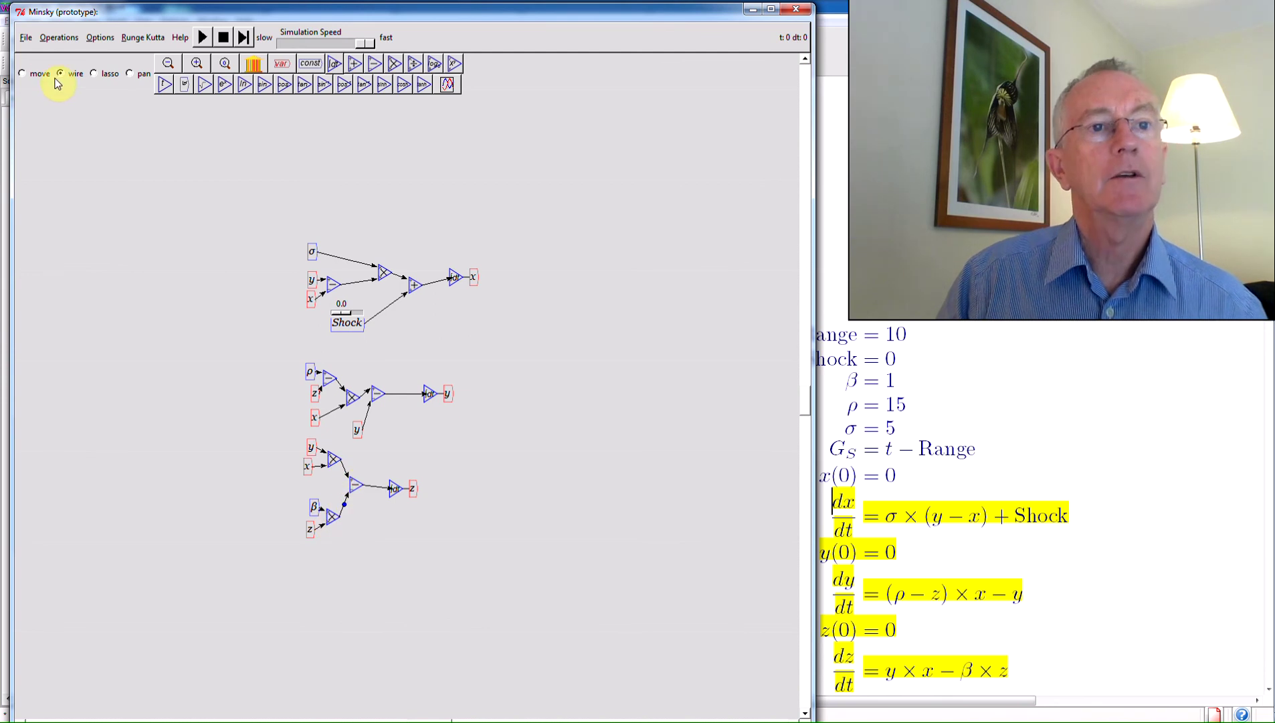
# Place a plot right of the model and wire x into its horizontal input.
pyautogui.click(37, 74)
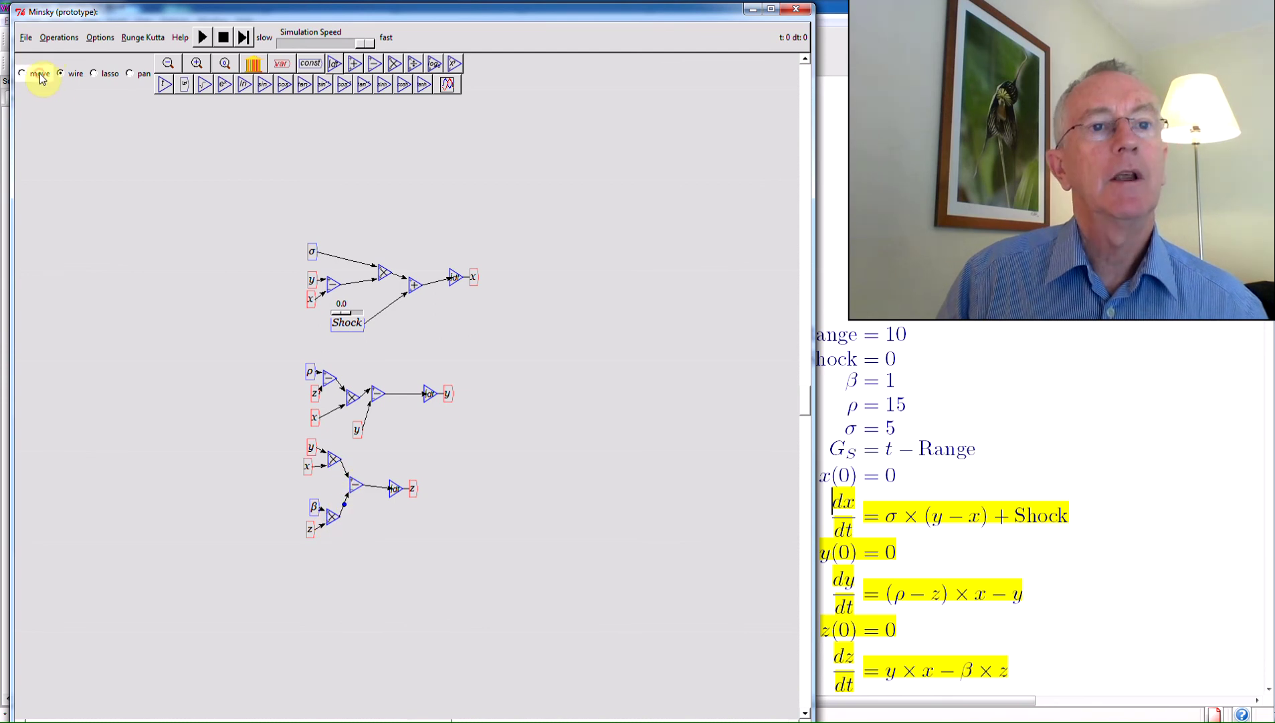
pyautogui.click(448, 85)
pyautogui.click(589, 297)
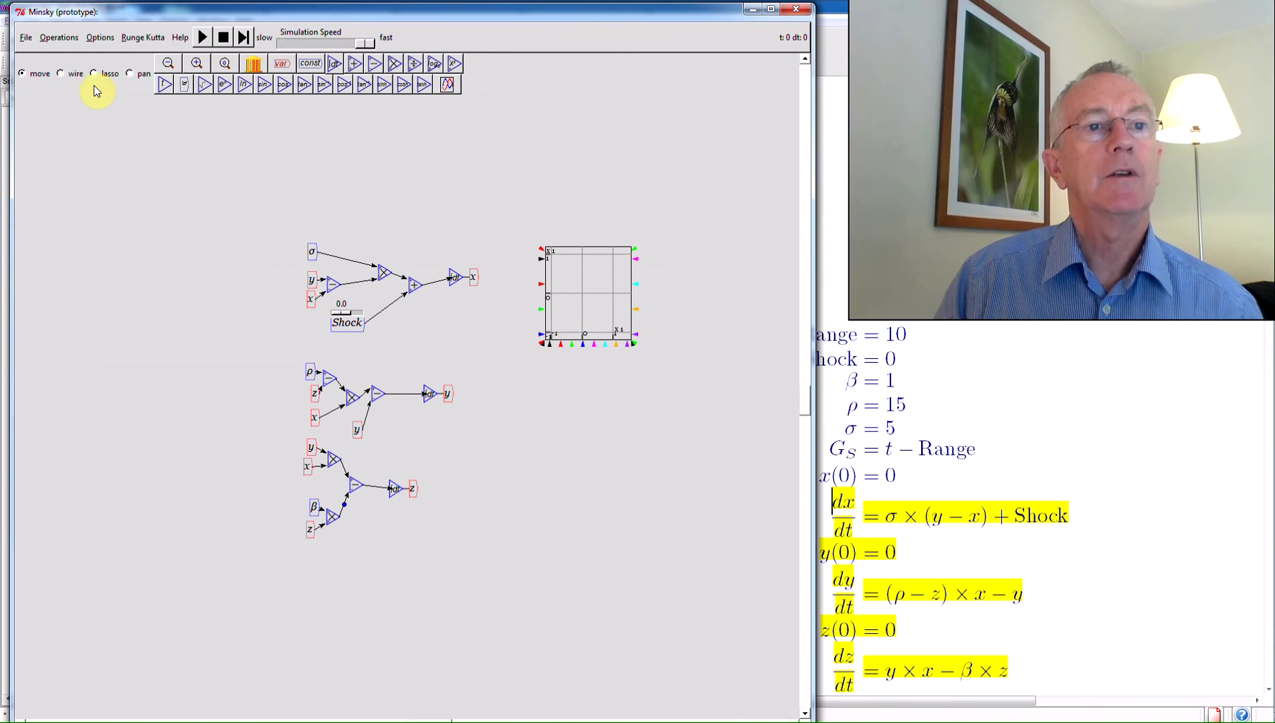
pyautogui.click(77, 74)
pyautogui.moveTo(476, 276)
pyautogui.mouseDown()
pyautogui.moveTo(507, 275)
pyautogui.moveTo(514, 318)
pyautogui.moveTo(545, 344)
pyautogui.moveTo(488, 377)
pyautogui.mouseUp()
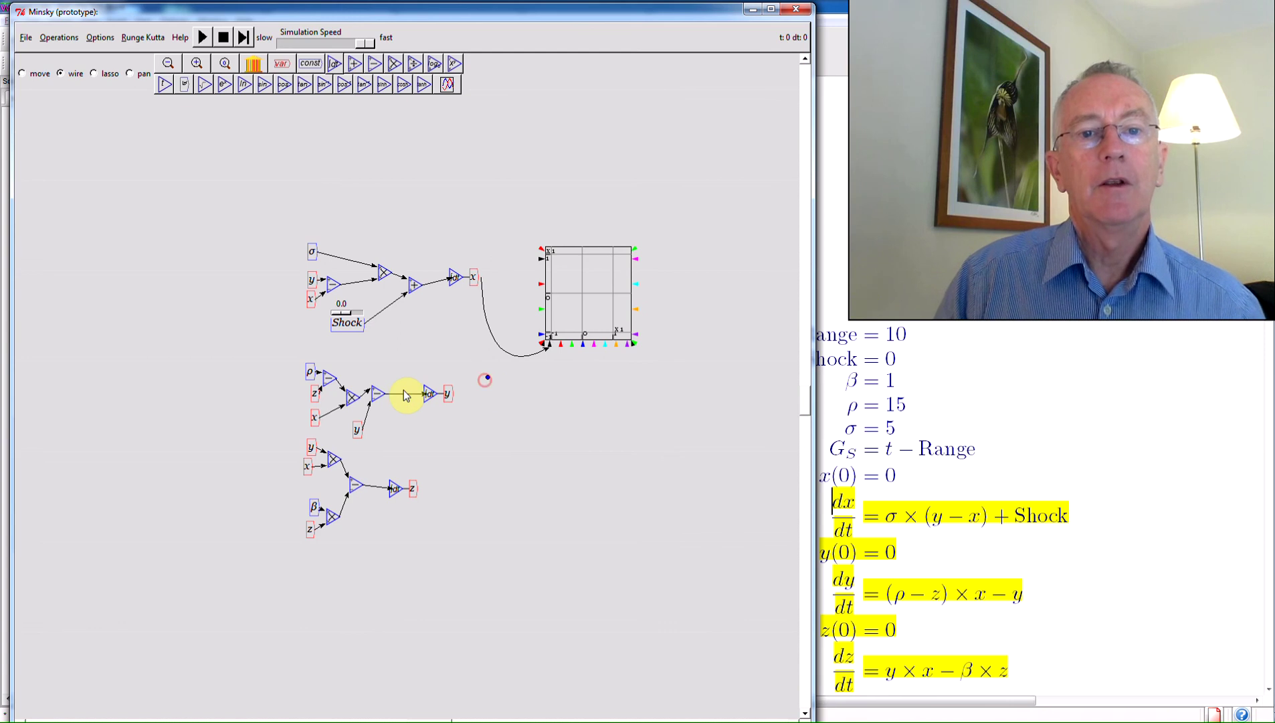
# Copy y beside the plot and wire it into the plot's vertical input.
pyautogui.rightClick(450, 395)
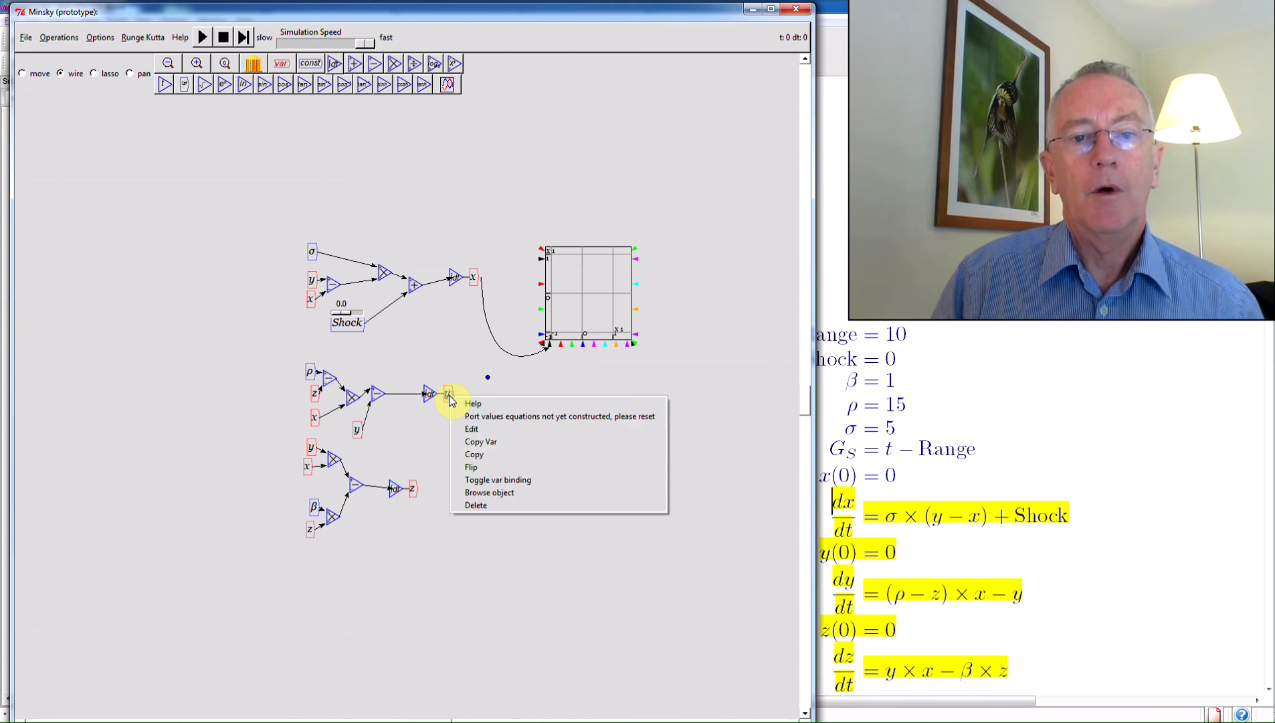
pyautogui.click(477, 442)
pyautogui.click(503, 258)
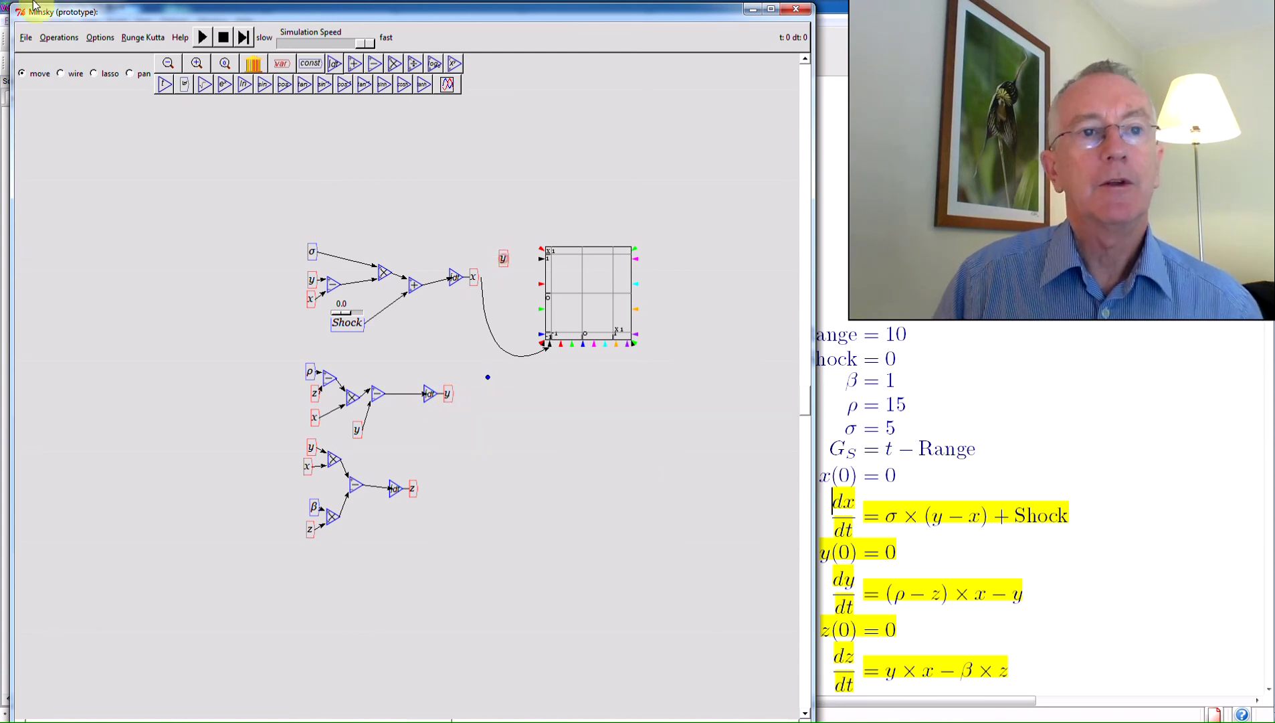
pyautogui.click(60, 73)
pyautogui.moveTo(512, 263); pyautogui.dragTo(542, 258)
# Set the Runge Kutta Max Step Size to 0.01 and start the simulation with Play.
pyautogui.click(139, 39)
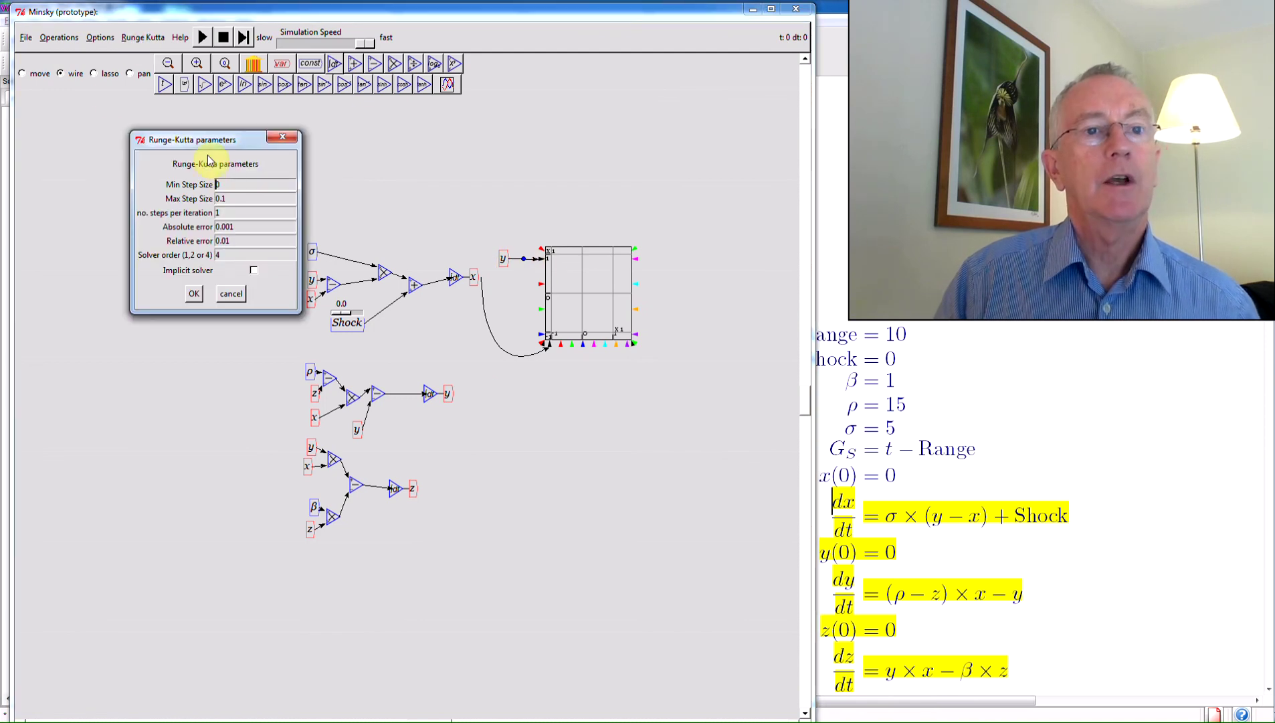
pyautogui.click(222, 199)
pyautogui.write('0')
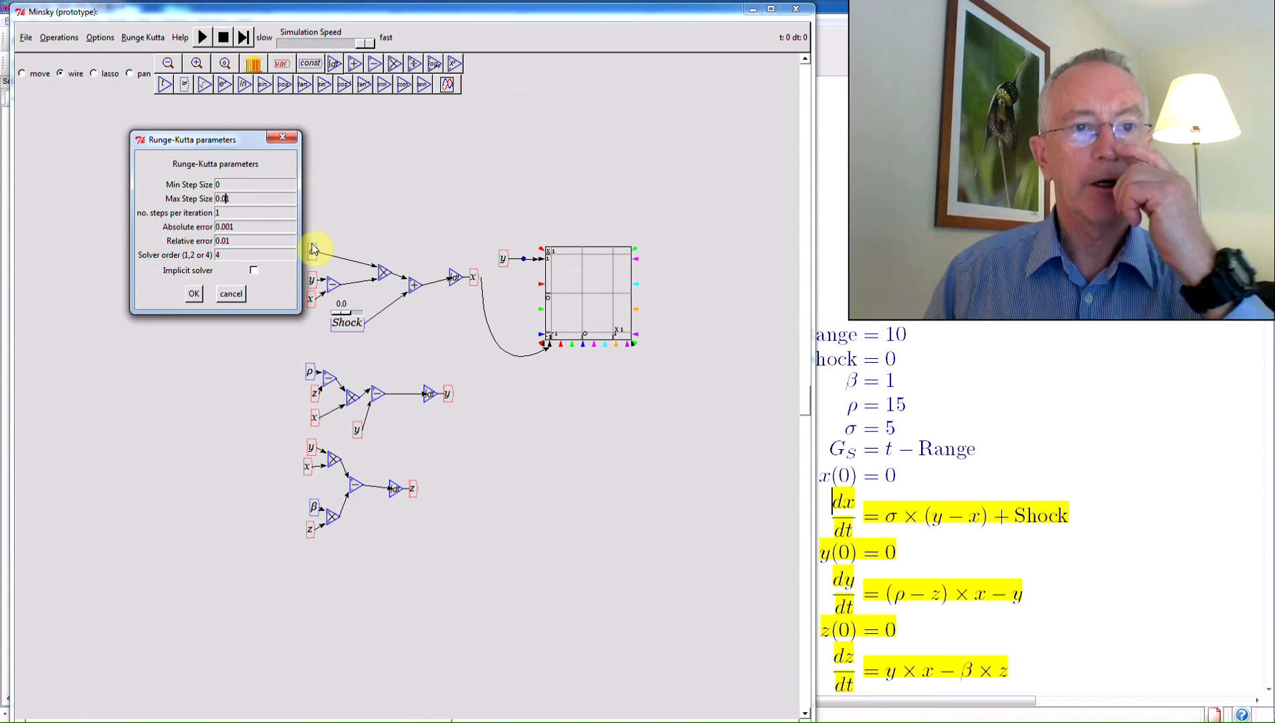
pyautogui.click(194, 293)
pyautogui.click(204, 38)
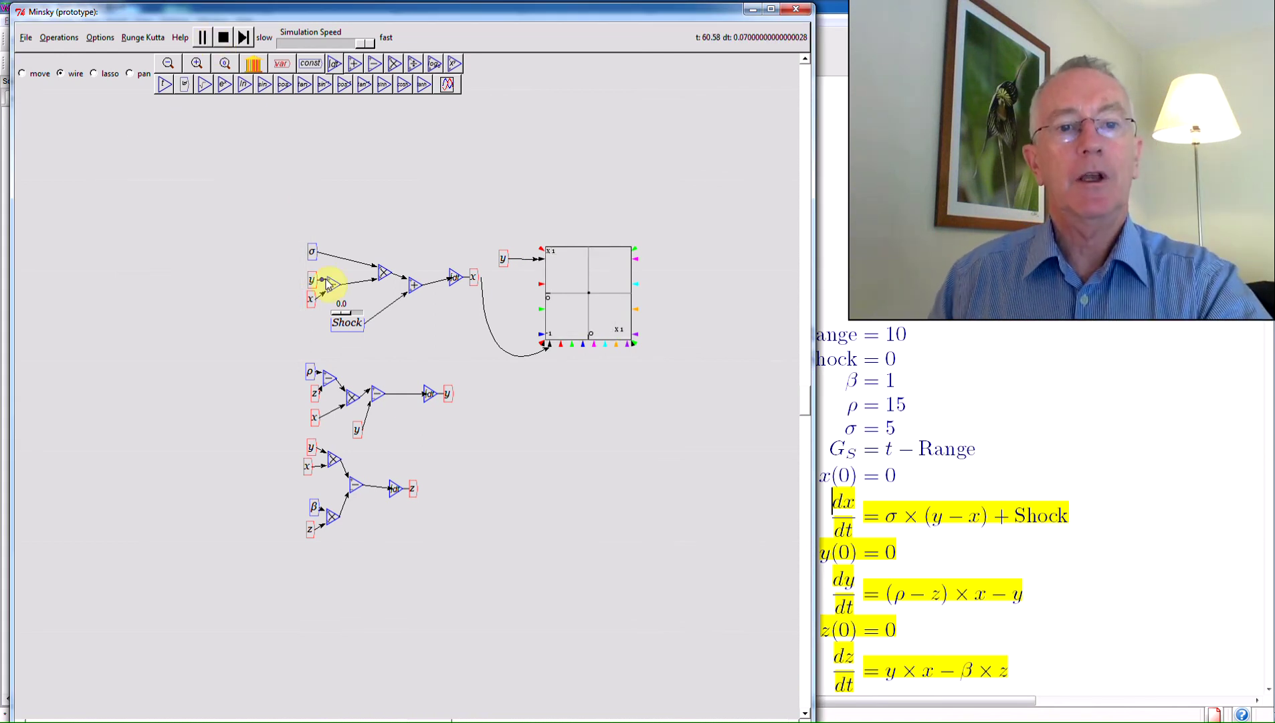
# Raise Shock to 0.1 to trace the butterfly attractor, then turn off File > Recording.
pyautogui.click(342, 309)
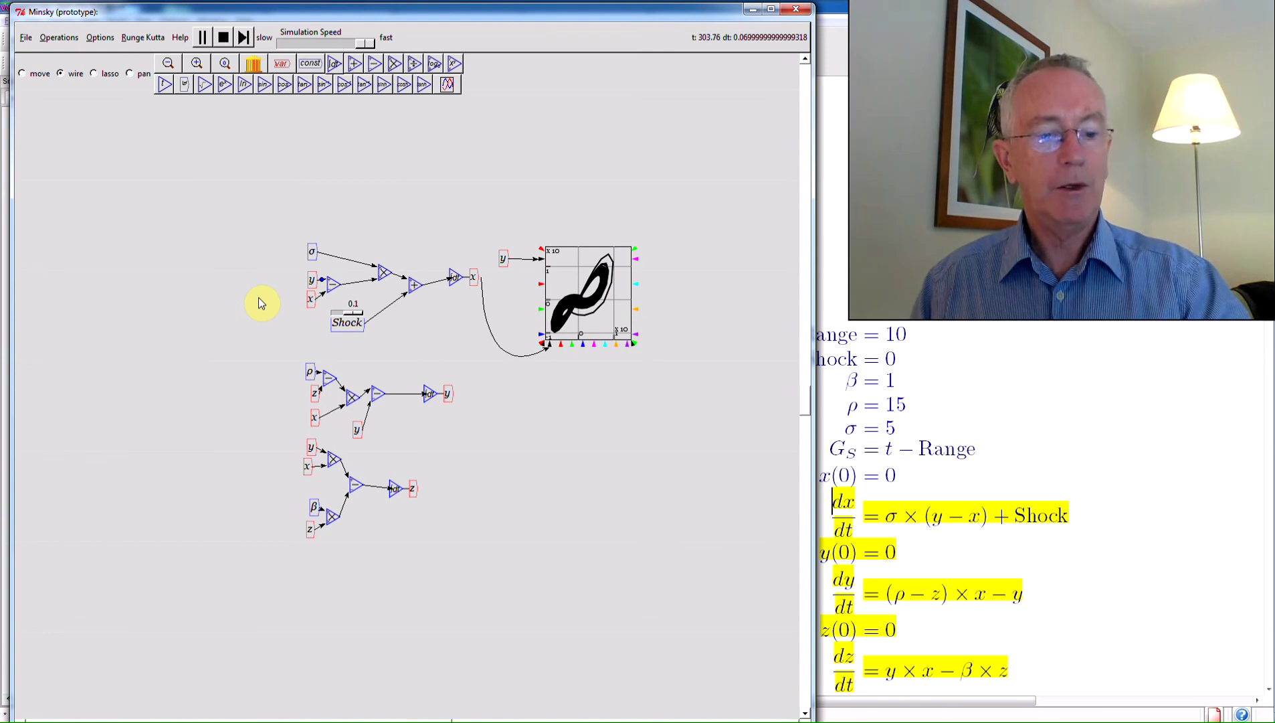
pyautogui.click(29, 36)
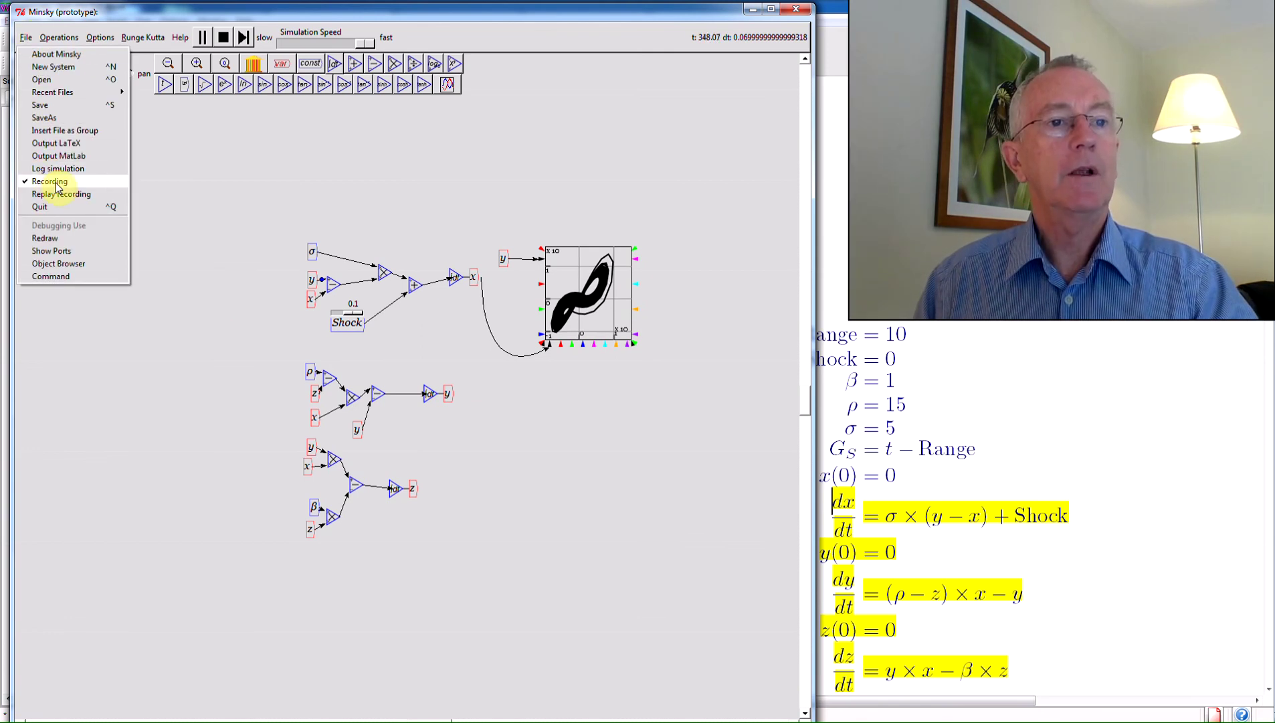
pyautogui.click(40, 189)
pyautogui.click(166, 176)
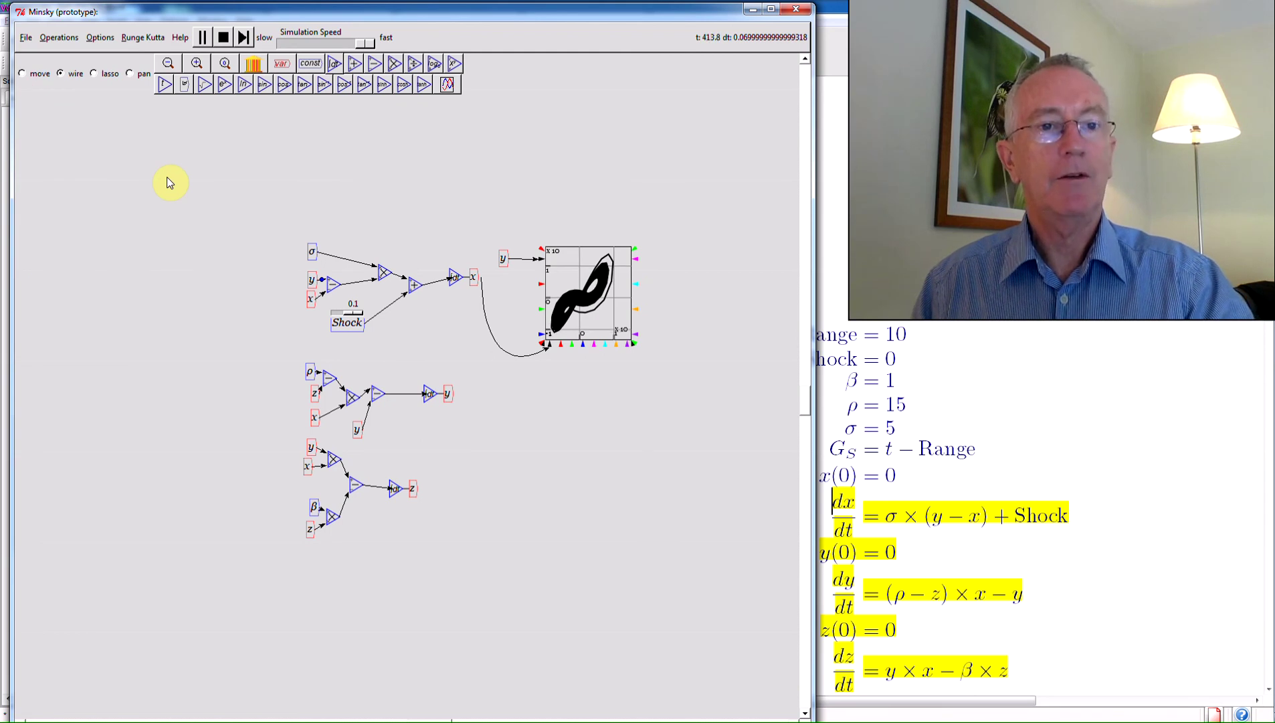